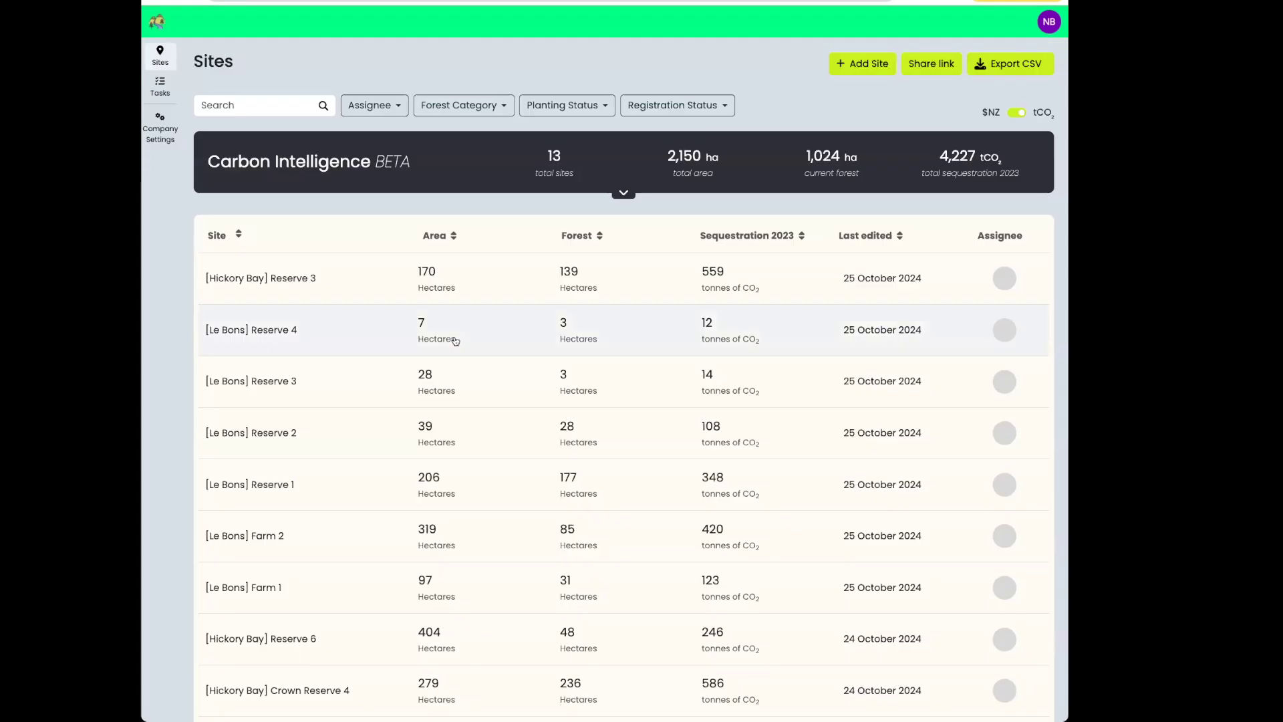
Look through the list of sites and open the [Hickory Bay] Crown Reserve 4 site.
scroll(453, 338, down, 3)
scroll(454, 340, up, 3)
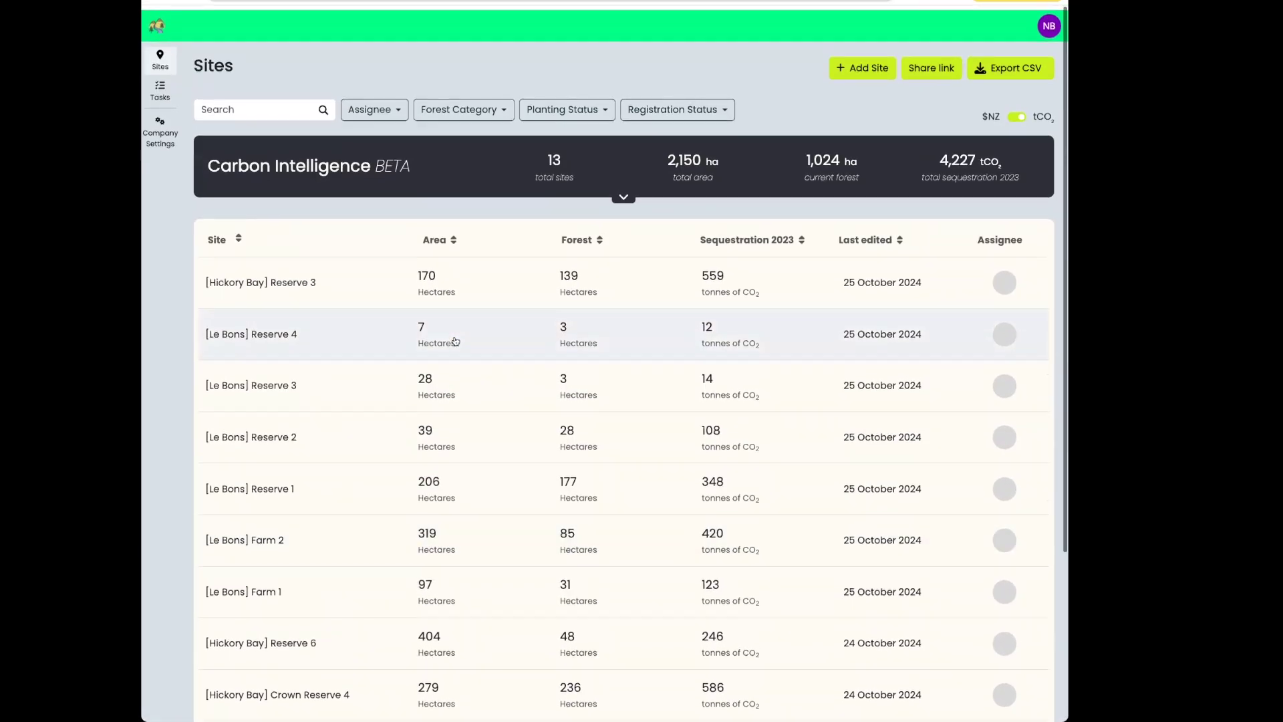
scroll(455, 341, down, 1)
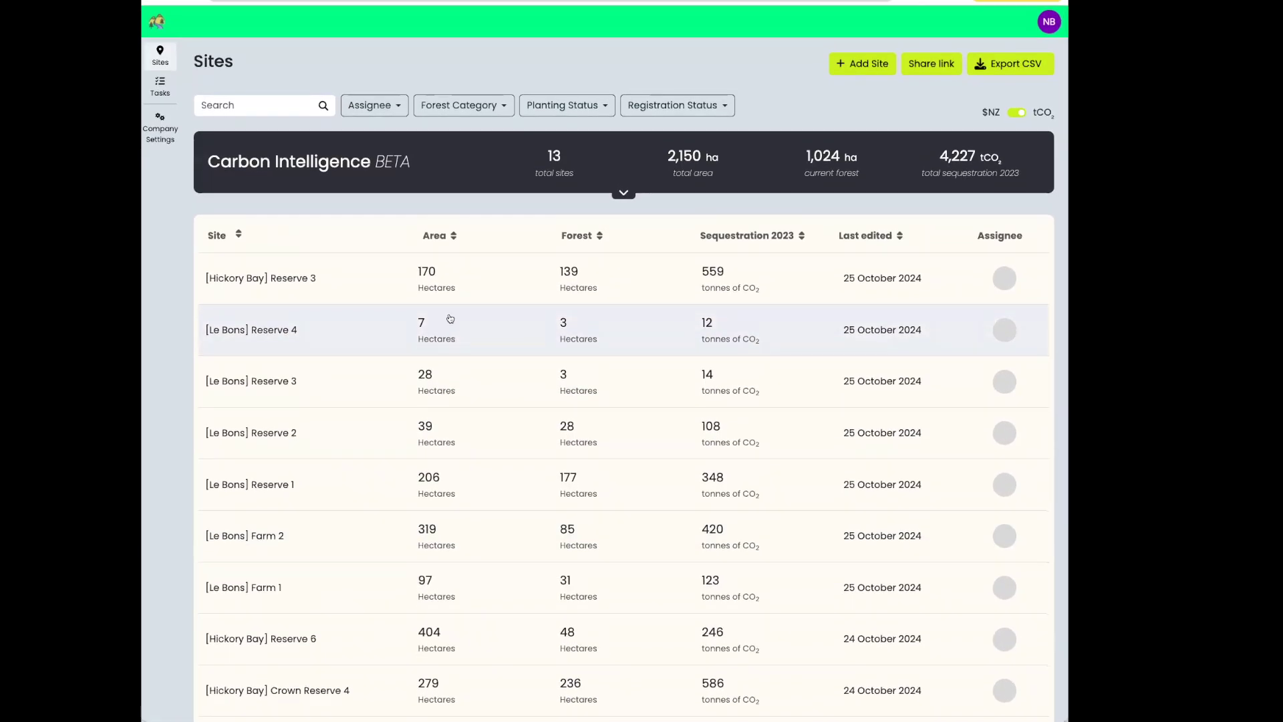
scroll(495, 311, down, 4)
scroll(498, 312, up, 4)
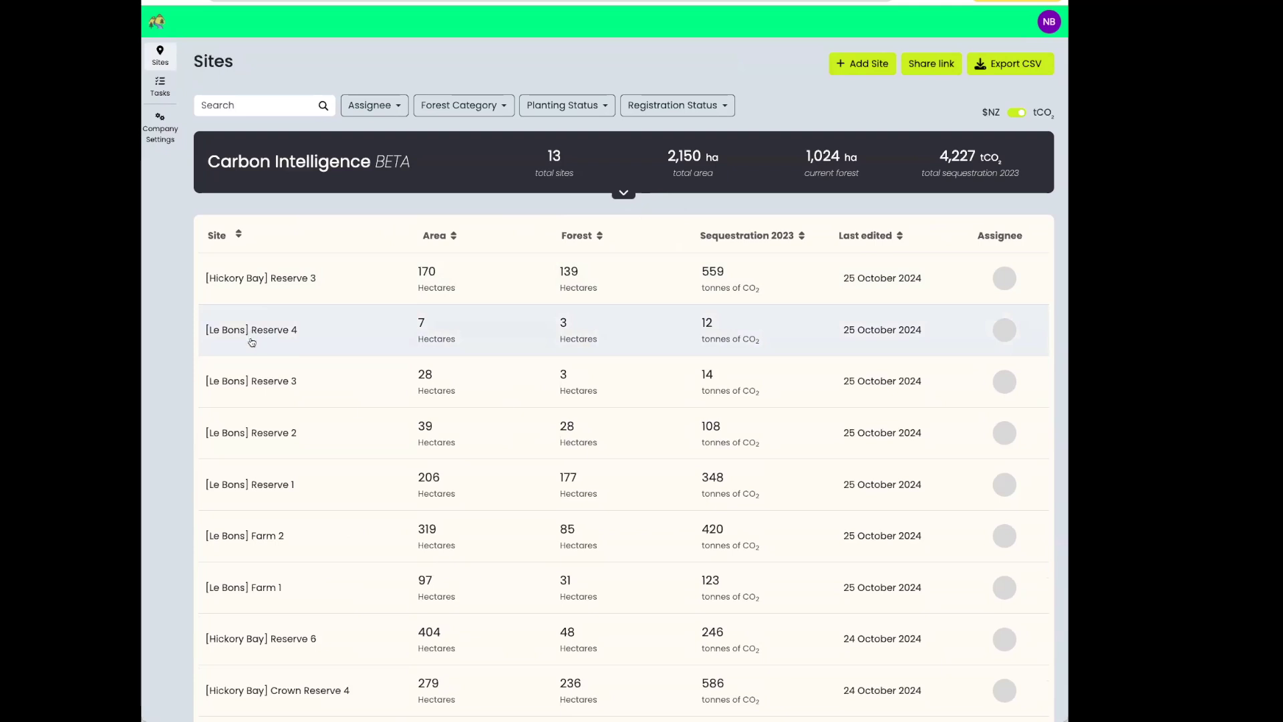
scroll(267, 388, down, 3)
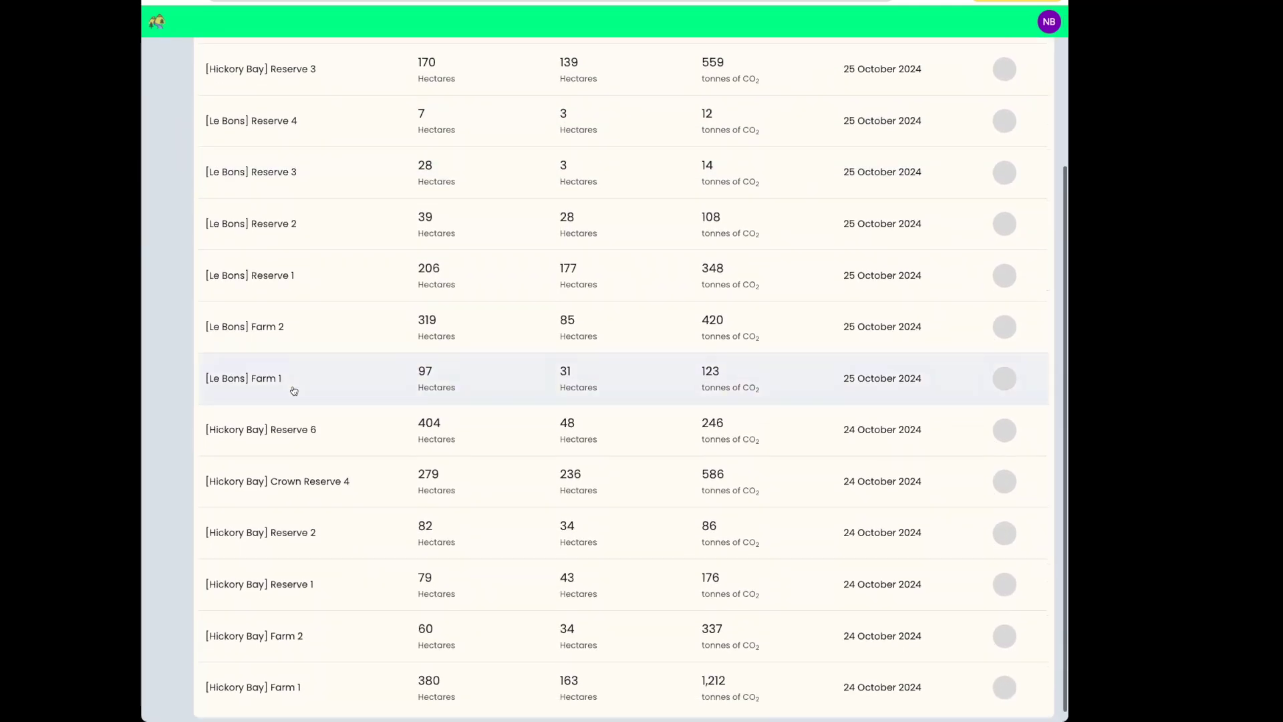
scroll(294, 390, up, 2)
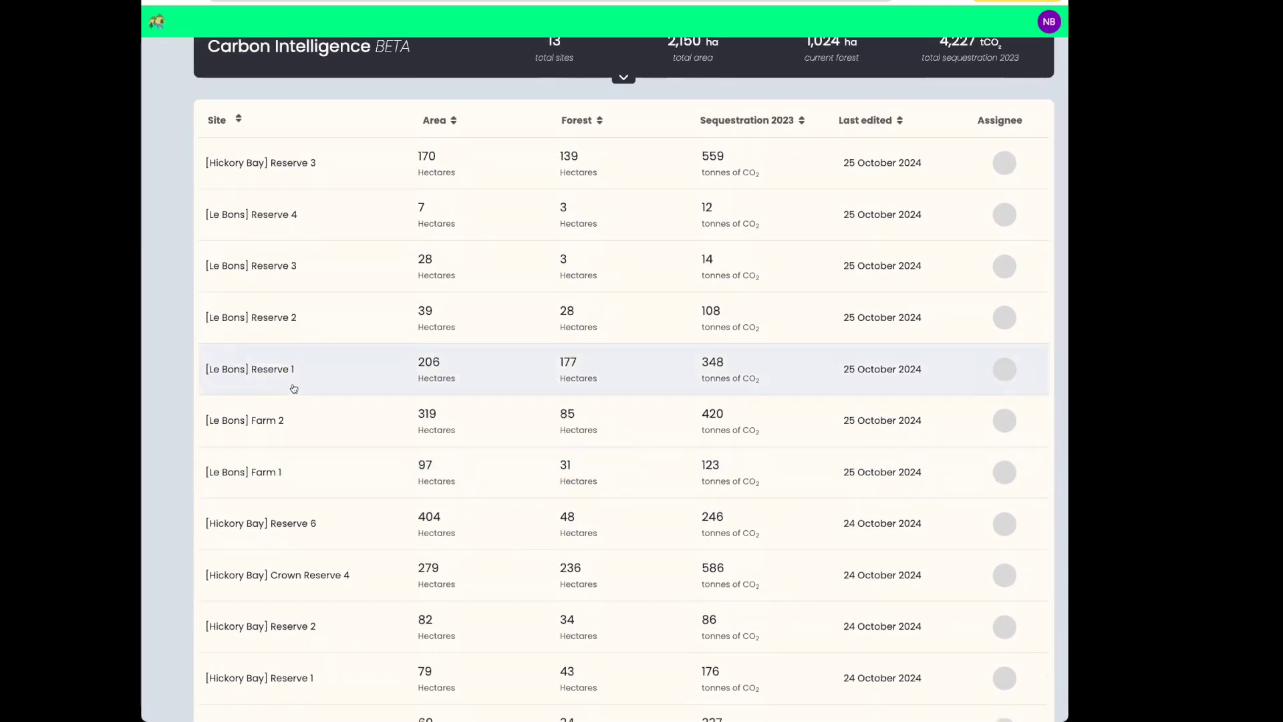
click(323, 567)
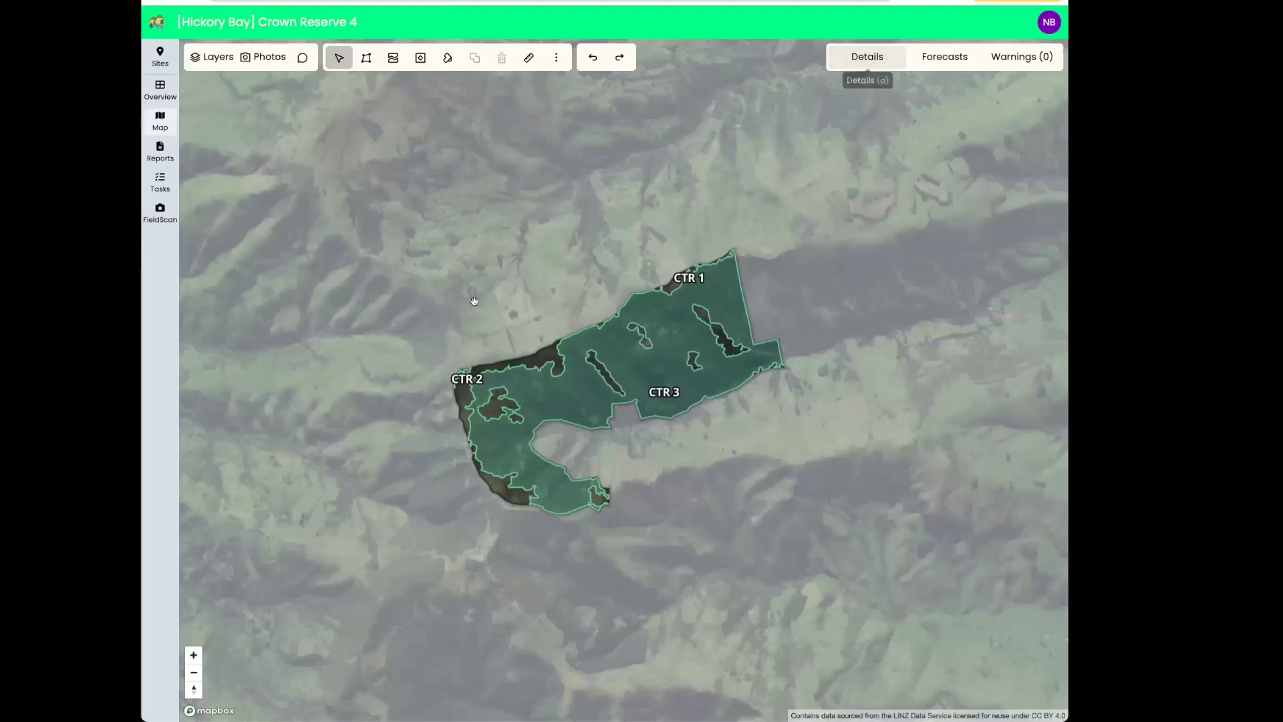
Examine the mapped forest areas CTR 1, CTR 2 and CTR 3 across the Crown Reserve 4 site.
drag(638, 386, 603, 397)
scroll(603, 397, up, 3)
scroll(428, 411, up, 6)
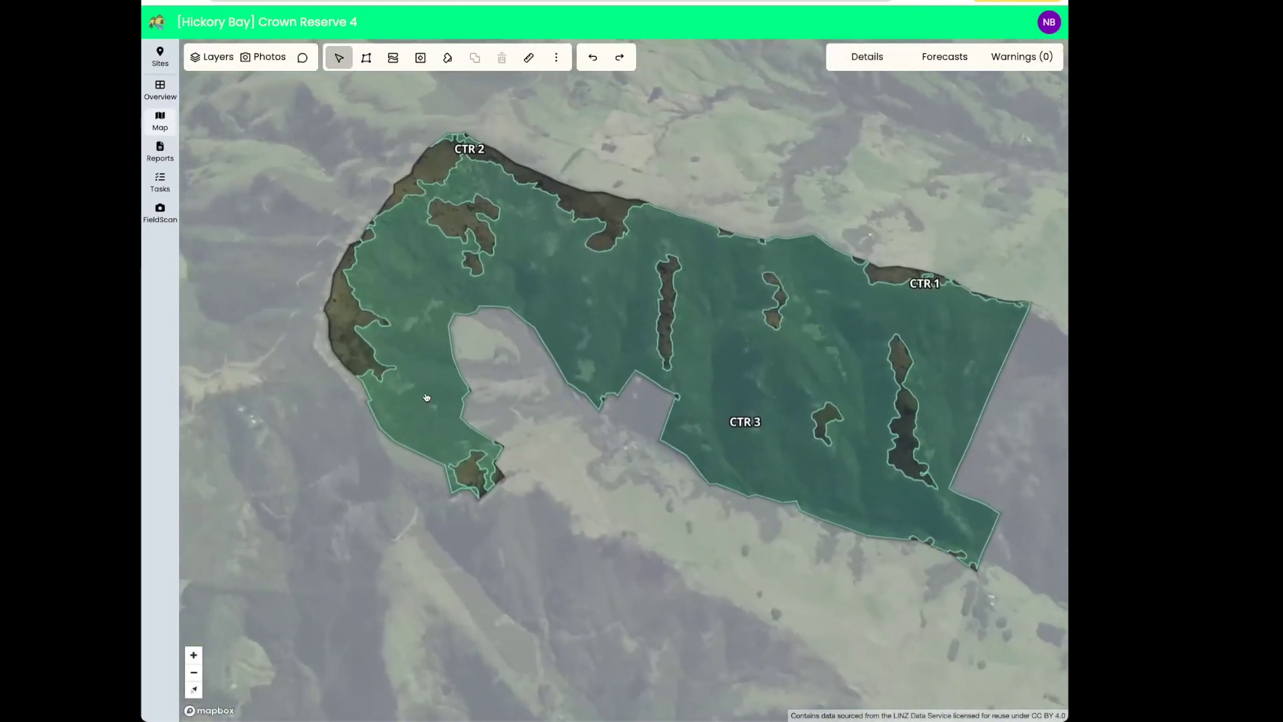
scroll(364, 344, up, 3)
scroll(506, 521, up, 2)
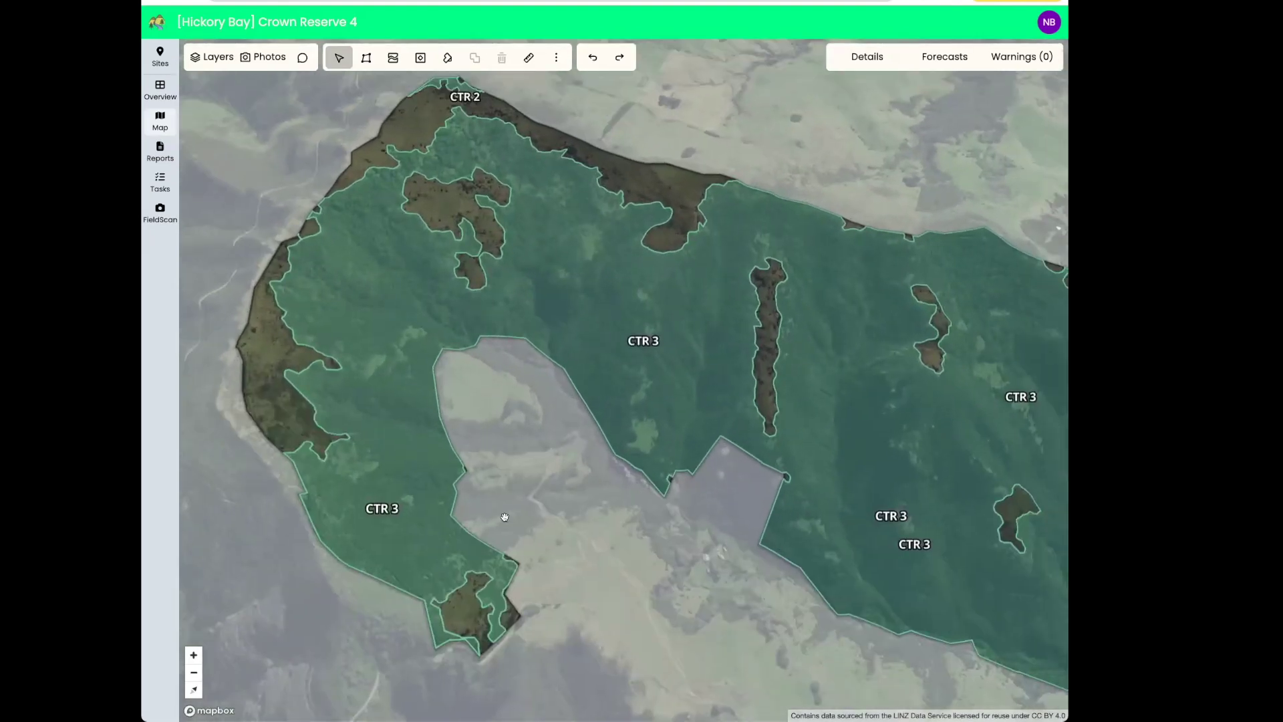
scroll(467, 481, down, 5)
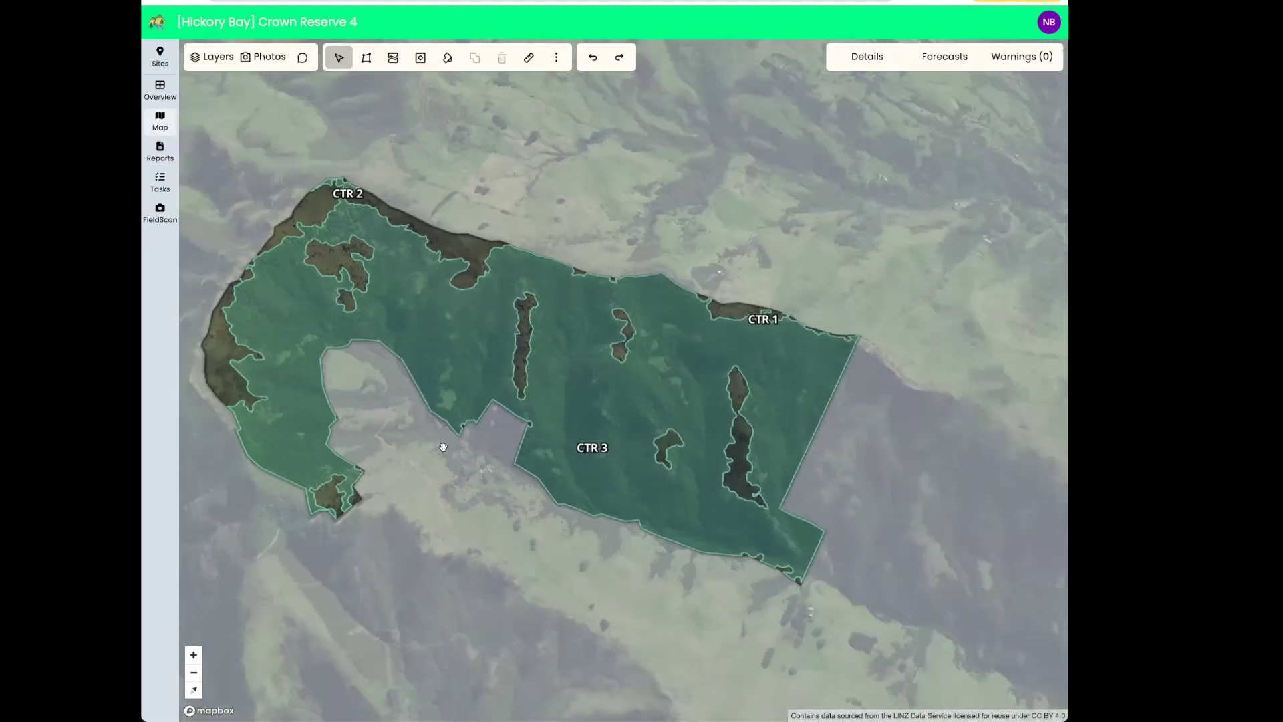
drag(479, 461, 512, 449)
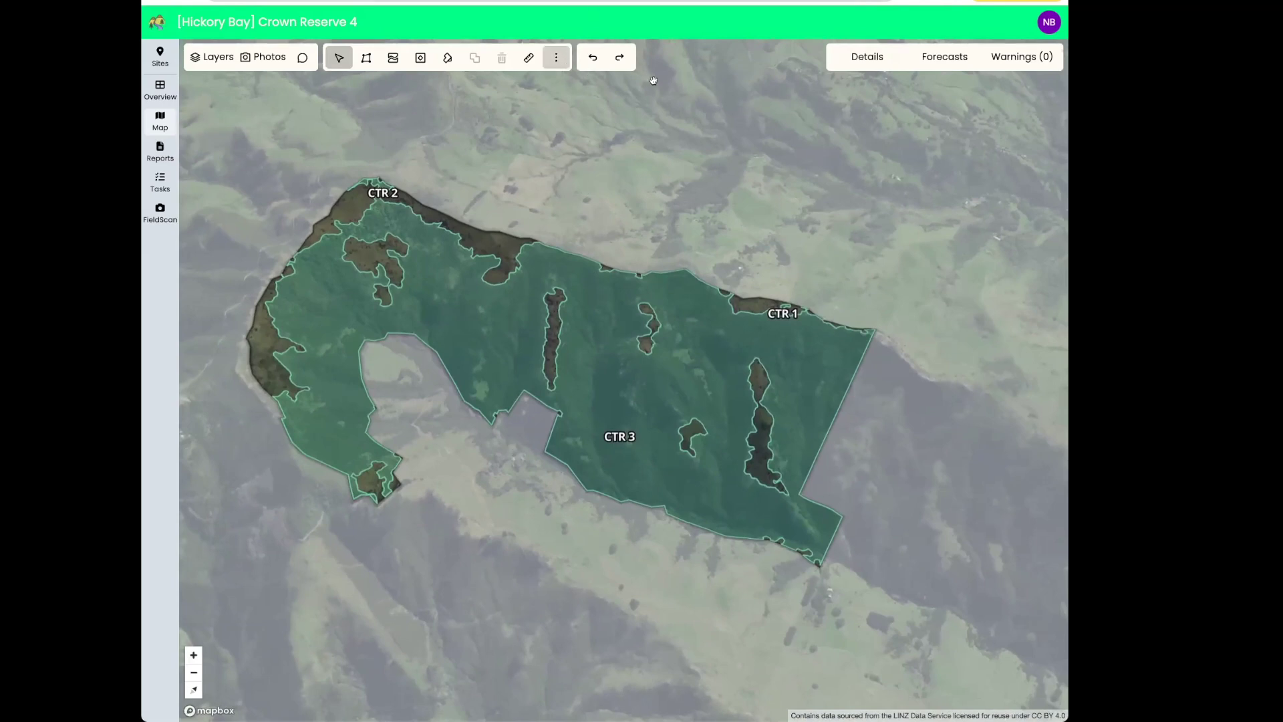
Show the carbon_stock project layer on the site map and bring the whole reserve into view.
click(188, 63)
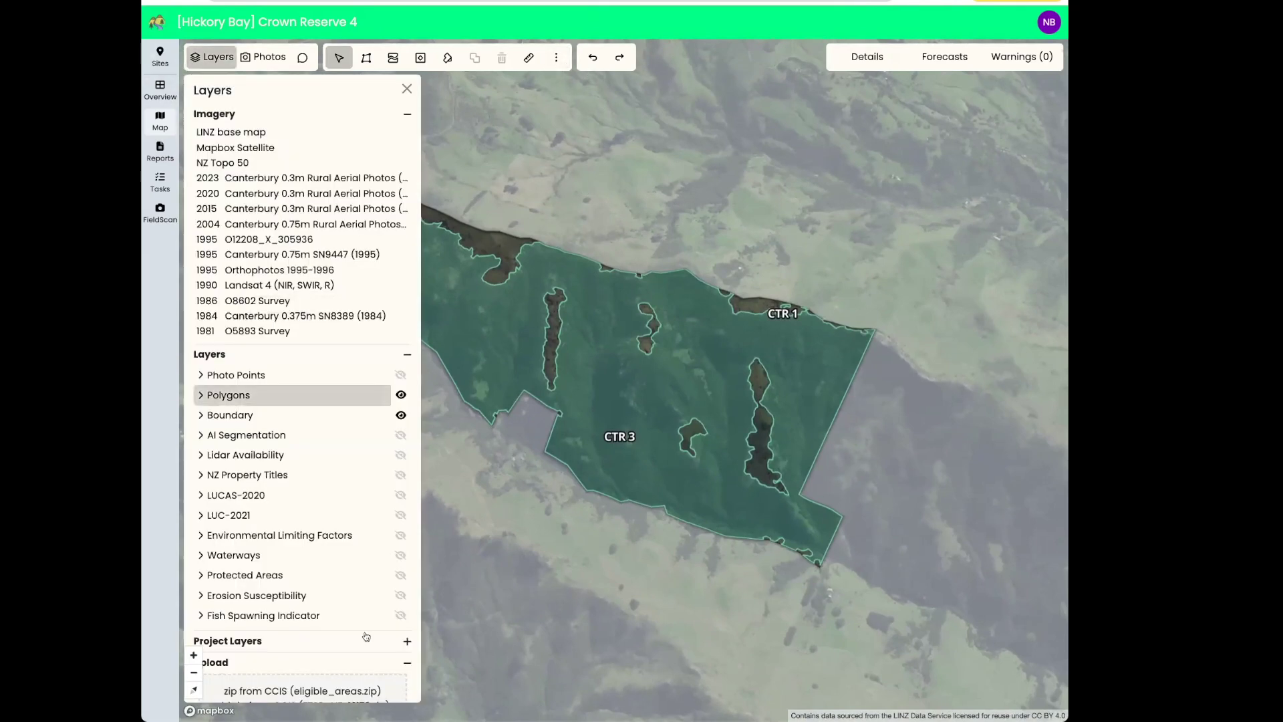
scroll(344, 595, down, 5)
click(406, 417)
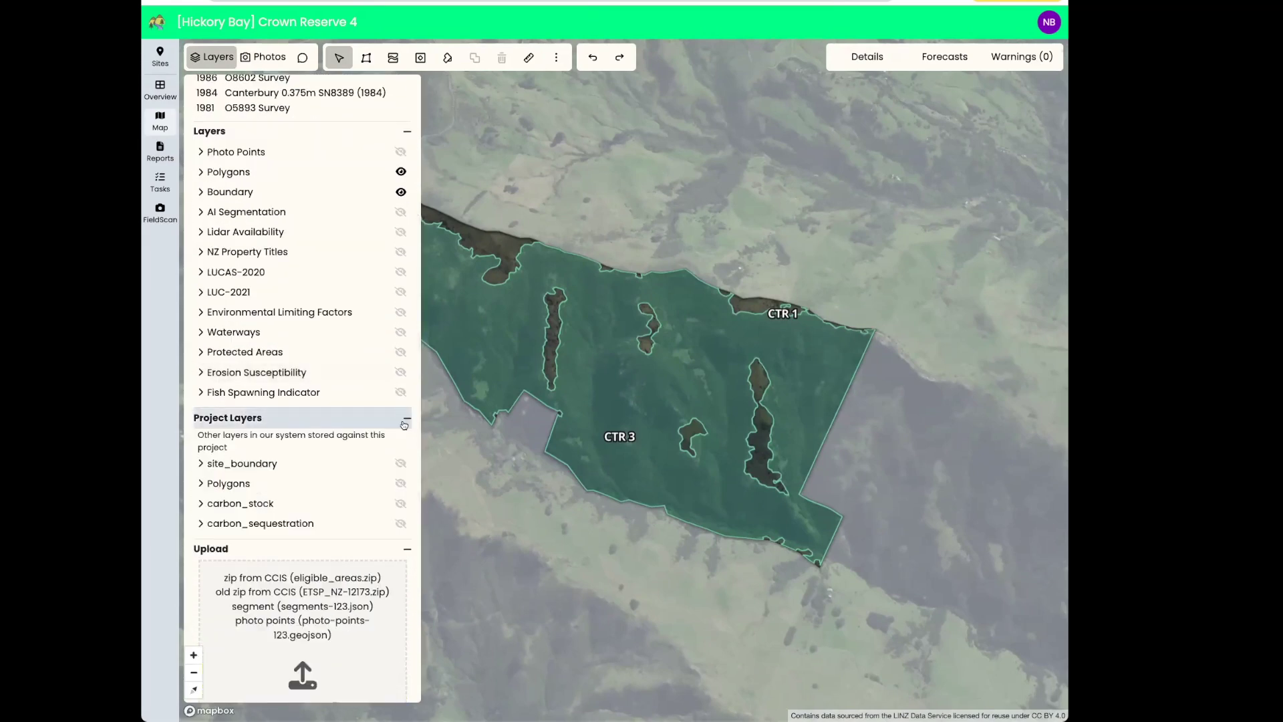
click(401, 504)
drag(578, 483, 651, 476)
drag(480, 440, 638, 446)
scroll(481, 438, down, 3)
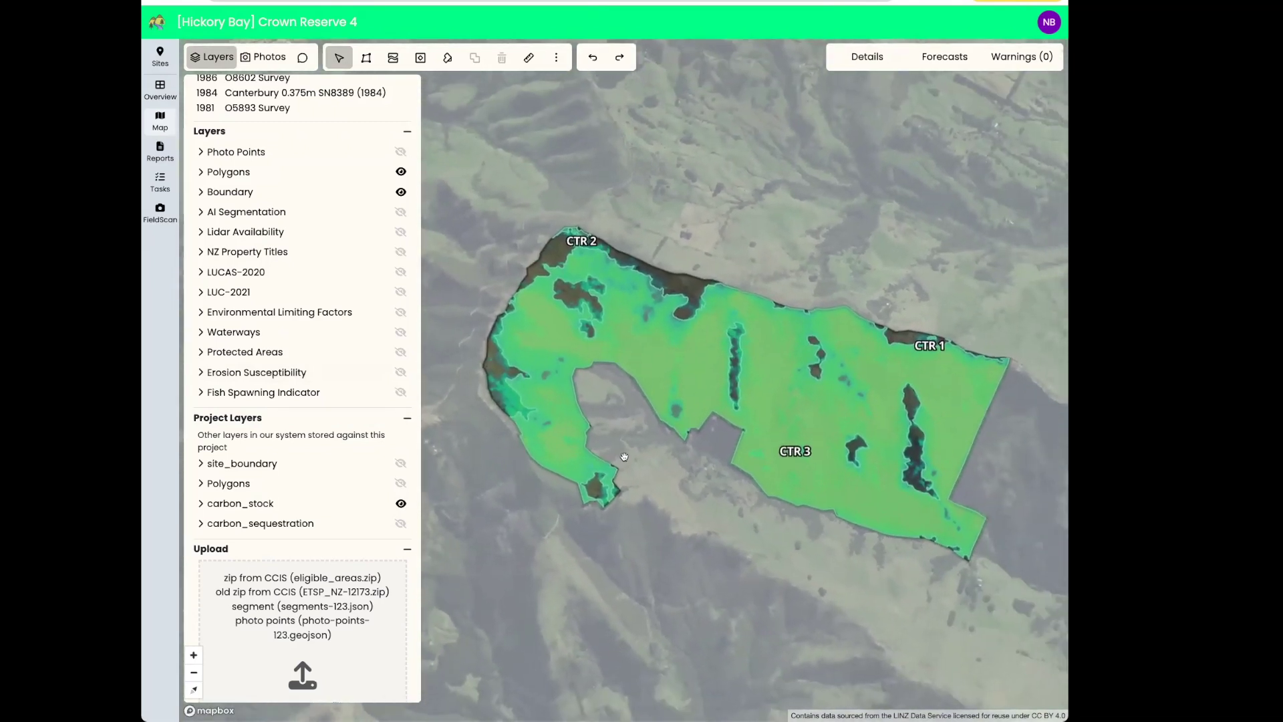
Hide the carbon_stock layer and show the carbon_sequestration layer over the reserve instead.
click(404, 510)
click(401, 523)
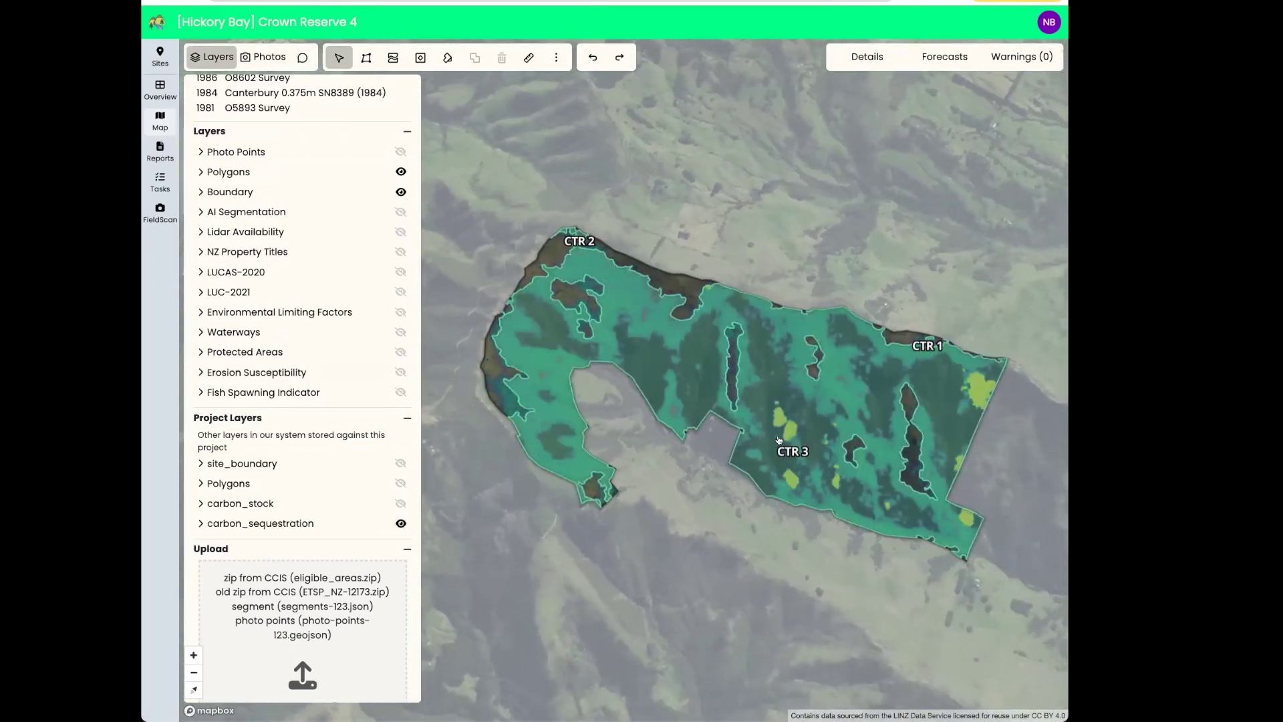
drag(667, 399, 642, 397)
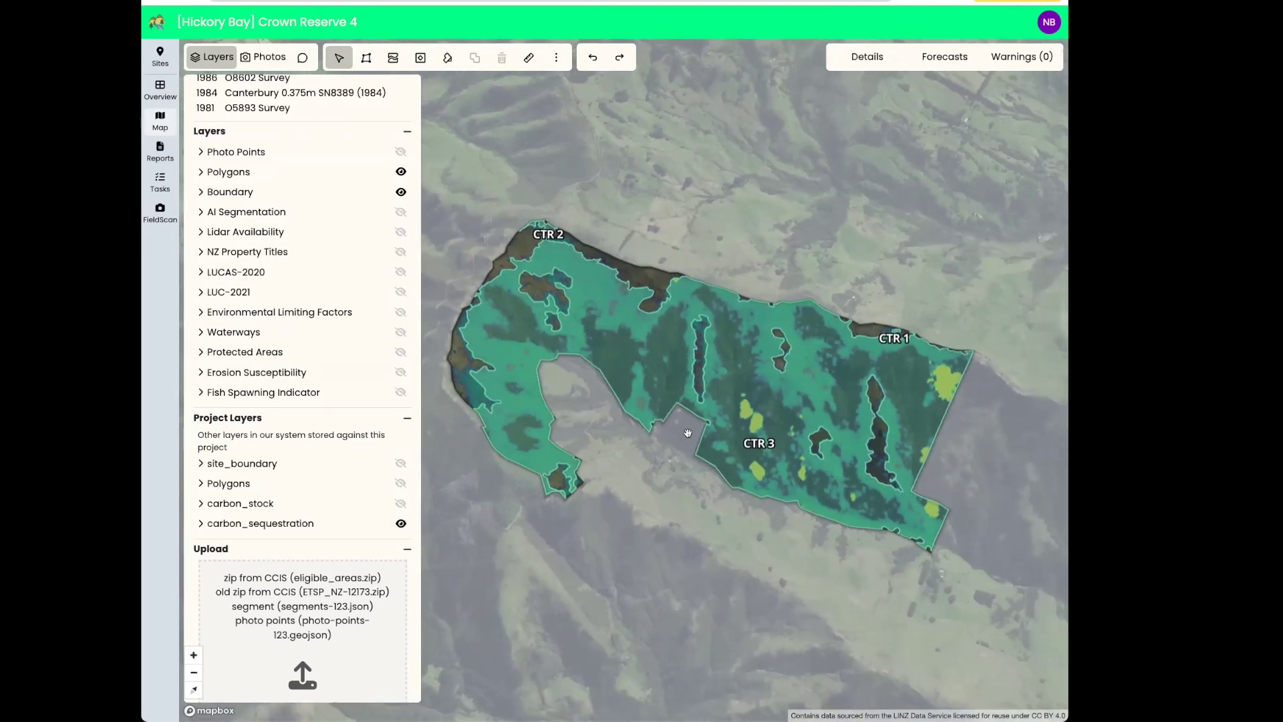
drag(688, 434, 678, 430)
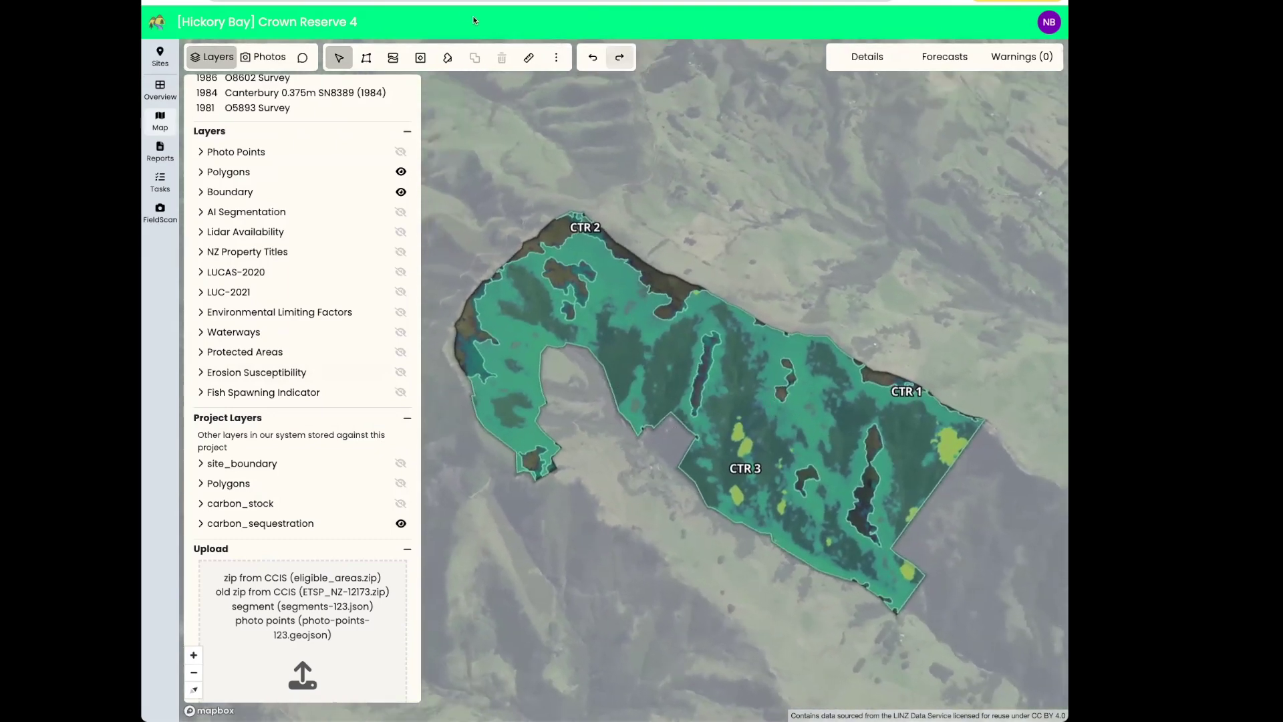
Return to the sites list and review the area, forest and 2023 sequestration figures for each site.
key(alt+Left)
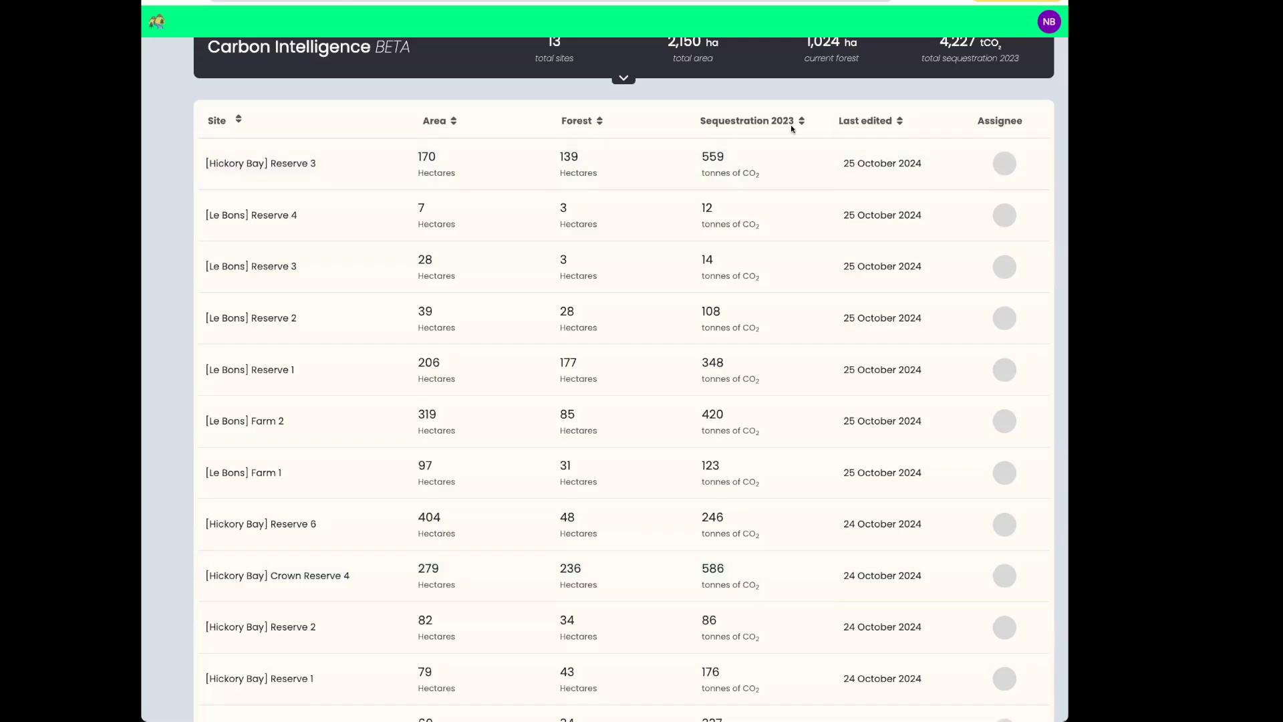
scroll(783, 178, up, 1)
scroll(769, 293, down, 2)
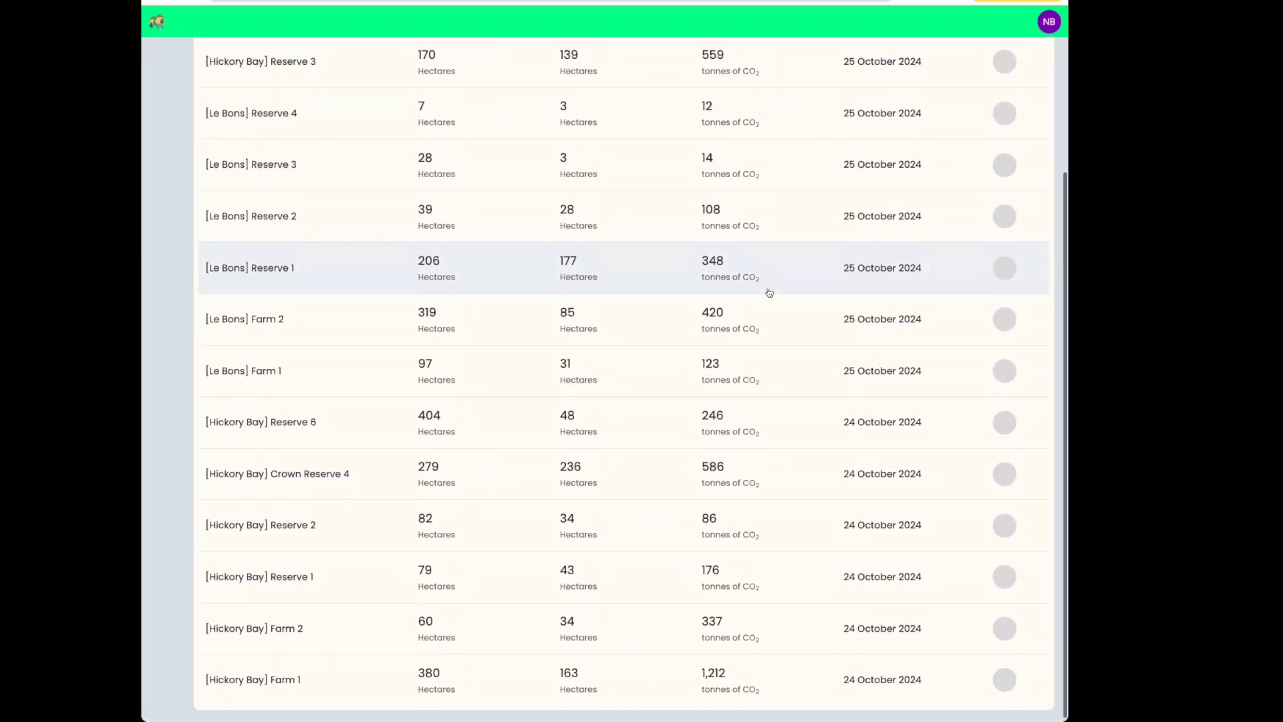
scroll(762, 295, up, 3)
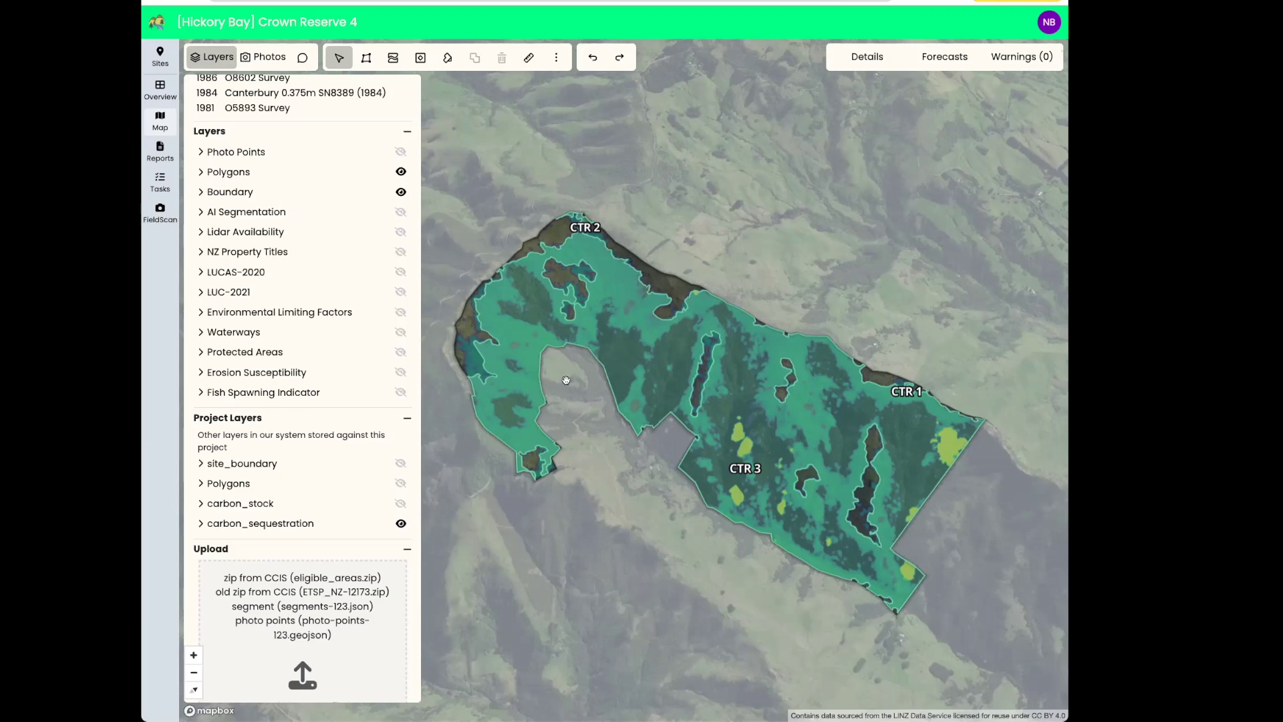
Show the Waterways layer over the carbon sequestration map of Crown Reserve 4.
scroll(564, 374, up, 3)
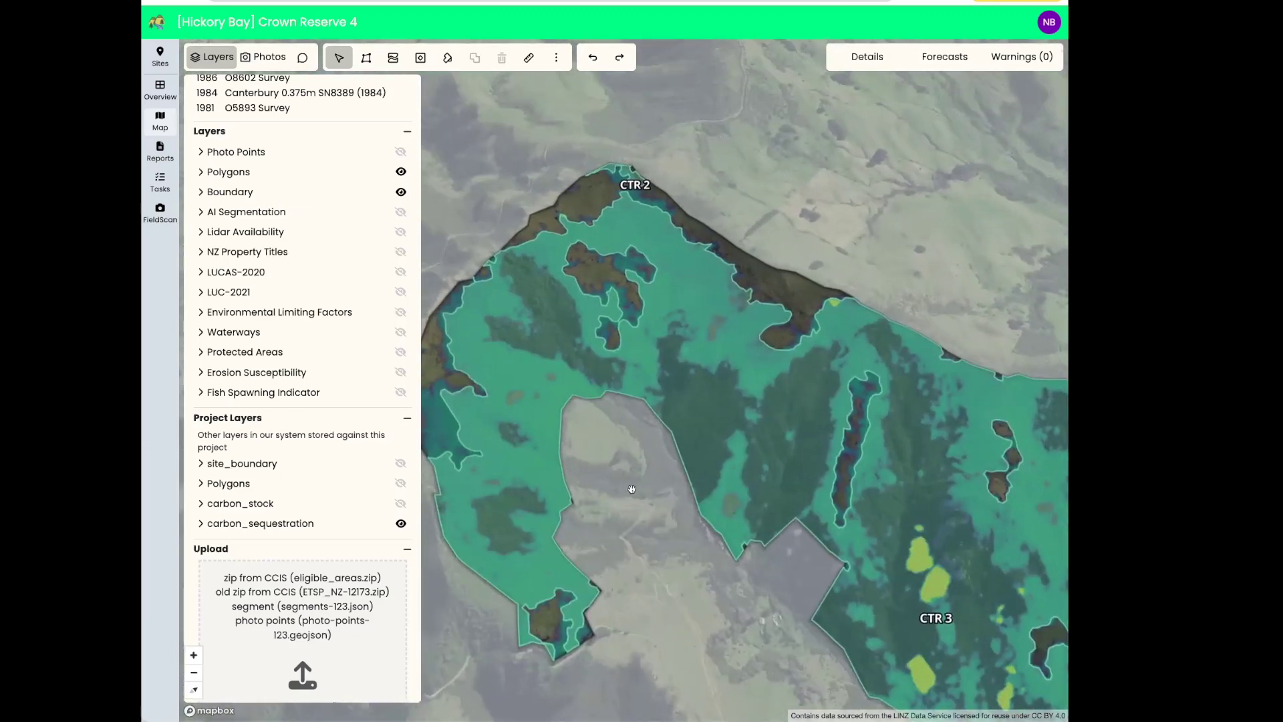
scroll(361, 200, up, 3)
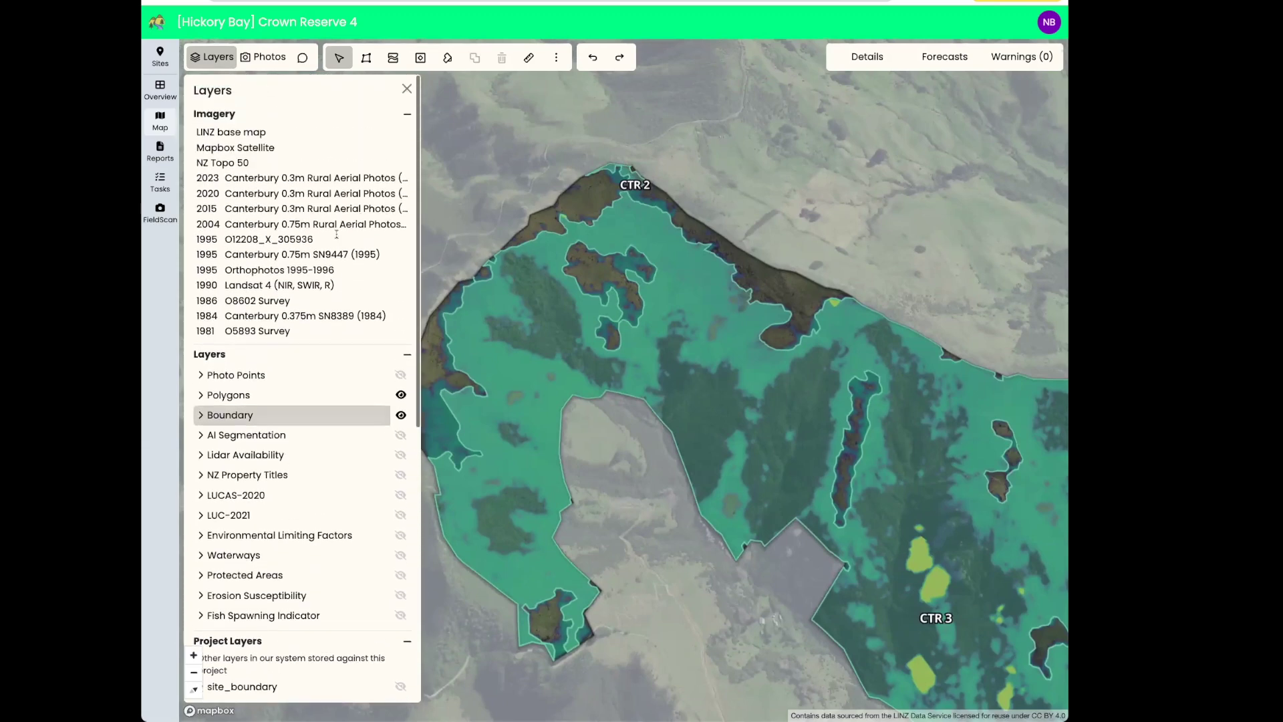
scroll(308, 281, down, 1)
scroll(308, 281, down, 1)
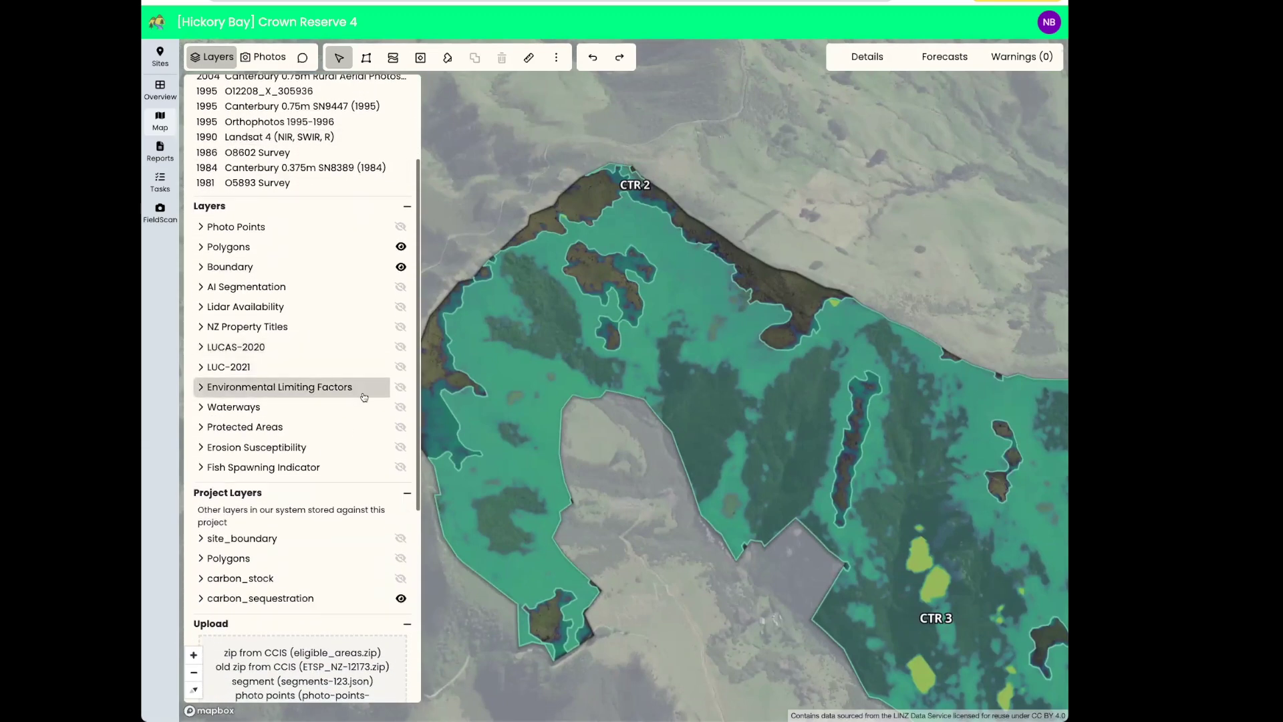
click(401, 407)
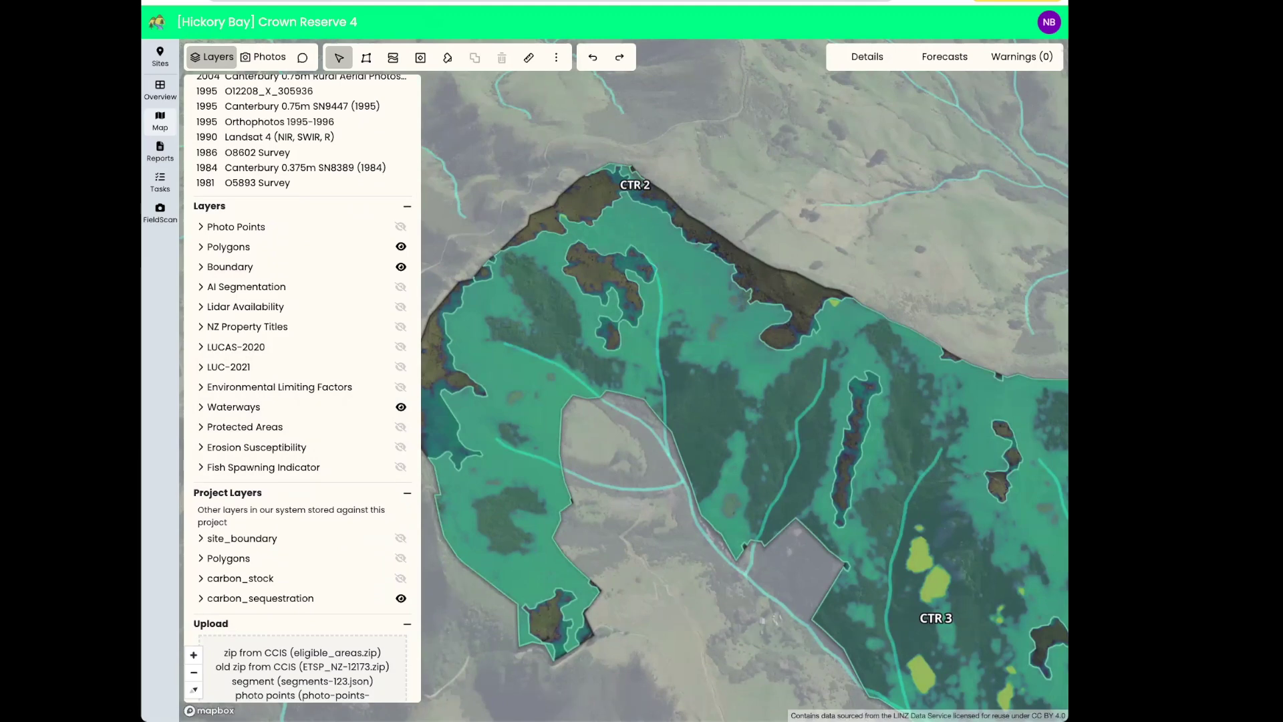
Go back to the sites list and open the overview of [Hickory Bay] Crown Reserve 4.
key(alt+Left)
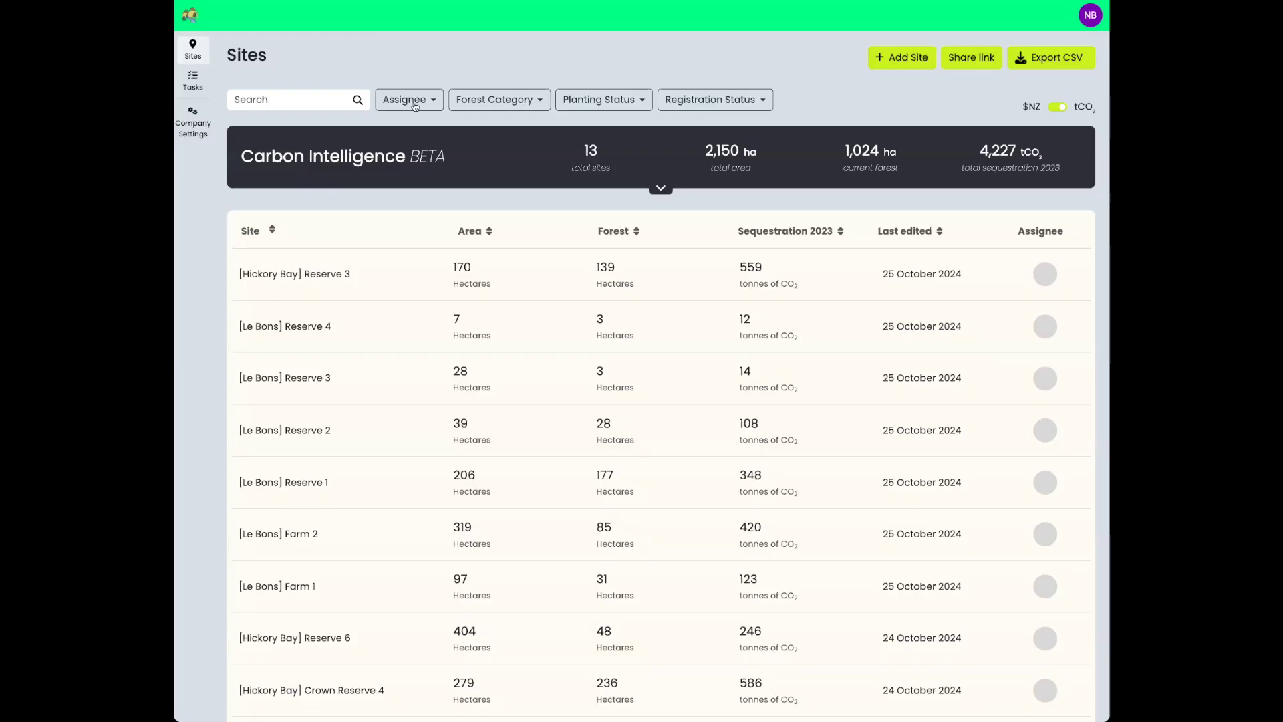
scroll(391, 361, down, 2)
scroll(390, 363, down, 1)
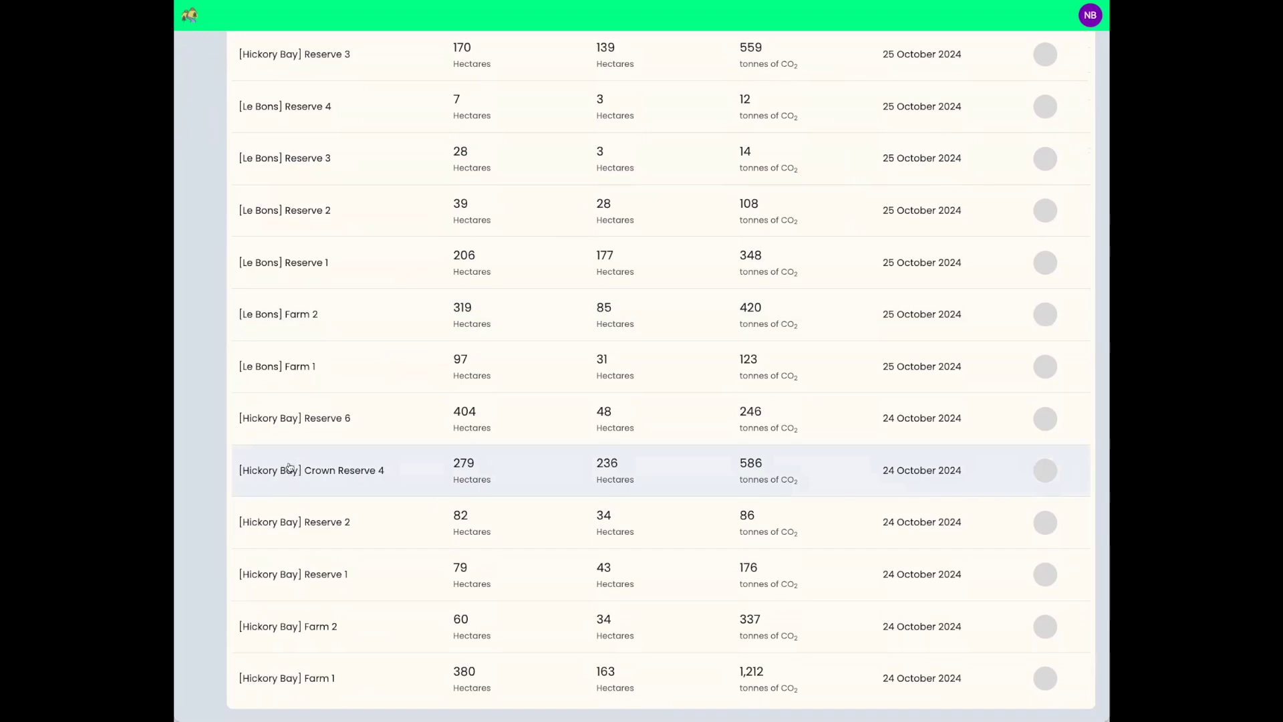
click(374, 471)
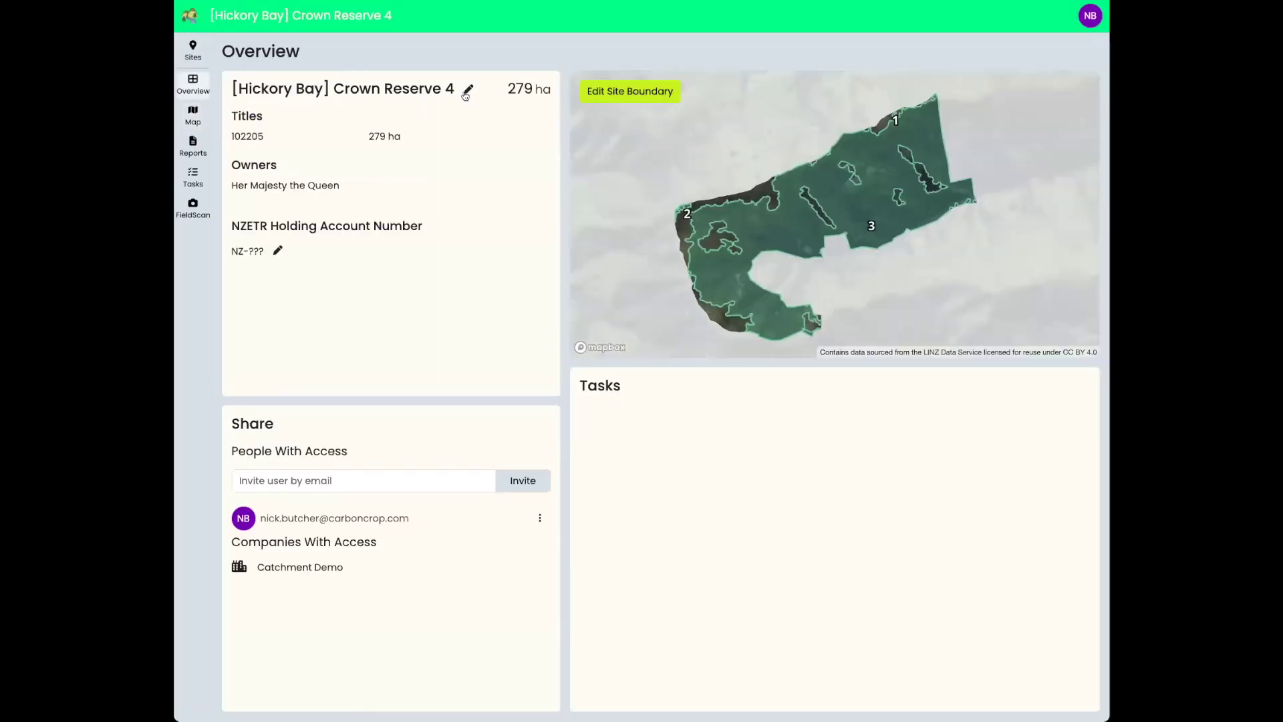
Rename the [Hickory Bay] Crown Reserve 4 site as DOC Hickory Bay Reserve.
click(336, 91)
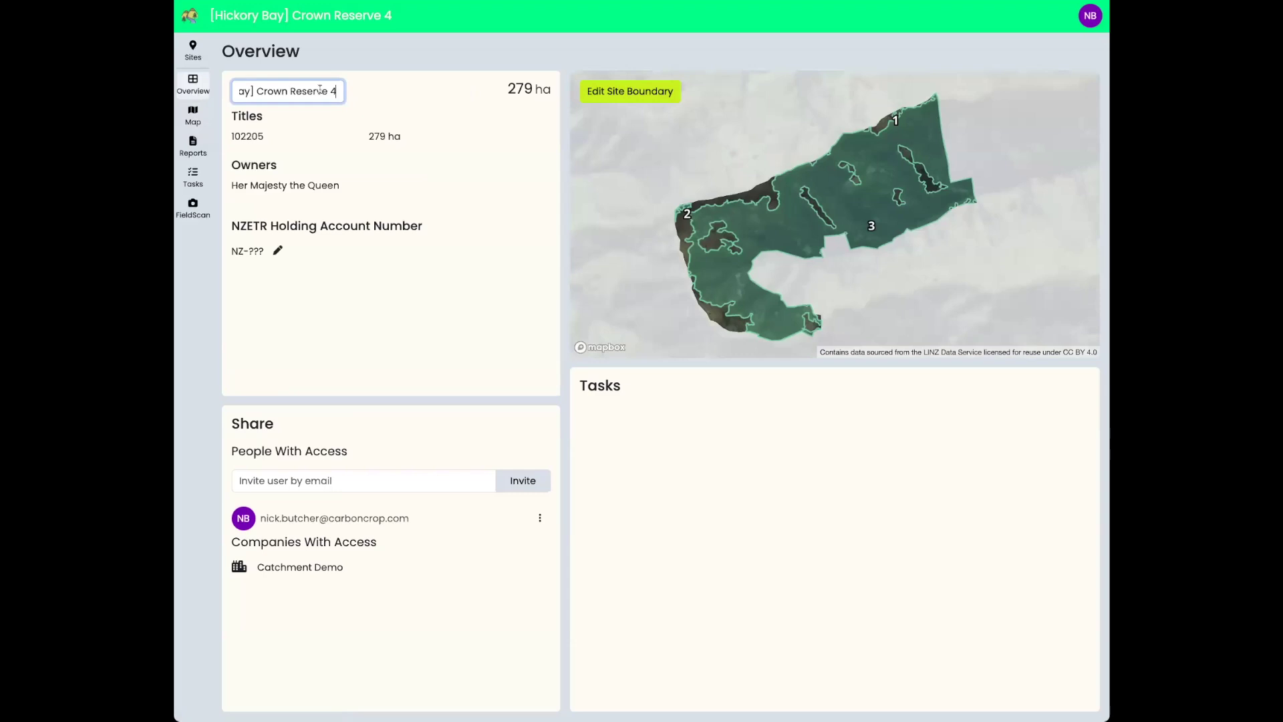
key(ctrl+a)
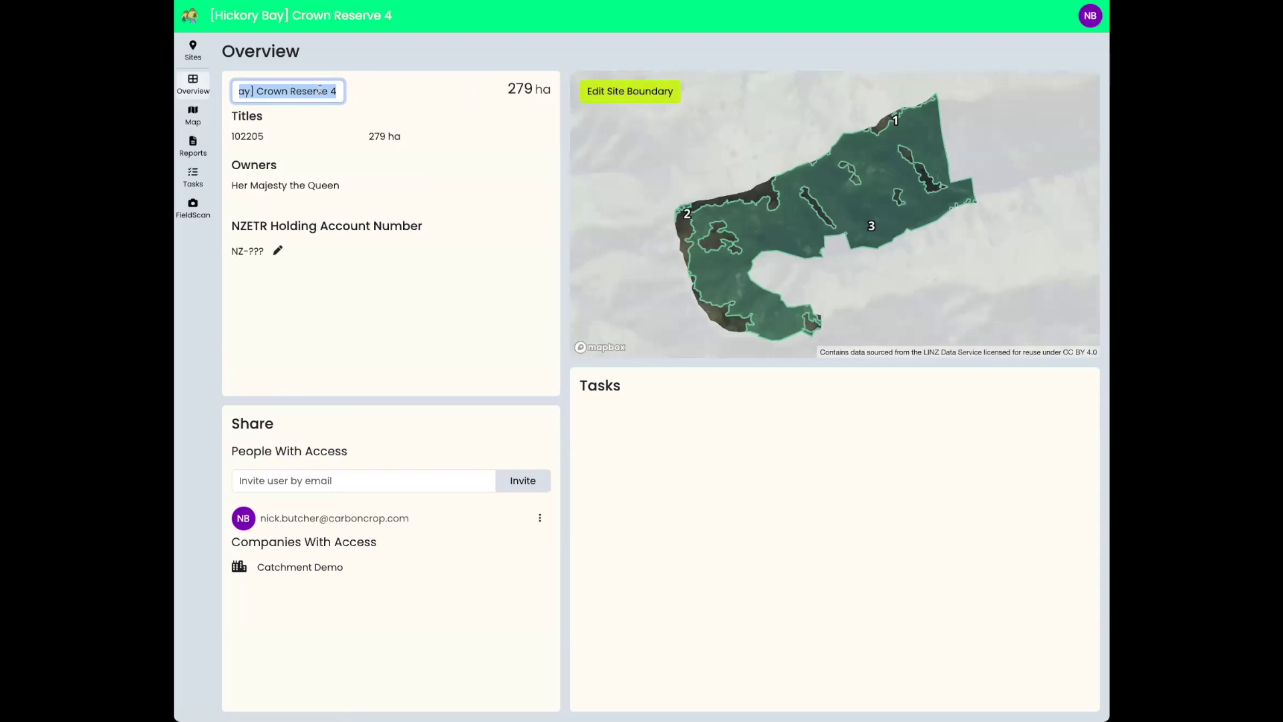
text(Hickory Bacy)
key(BackSpace)
key(BackSpace)
key(BackSpace)
text(y Regeneration)
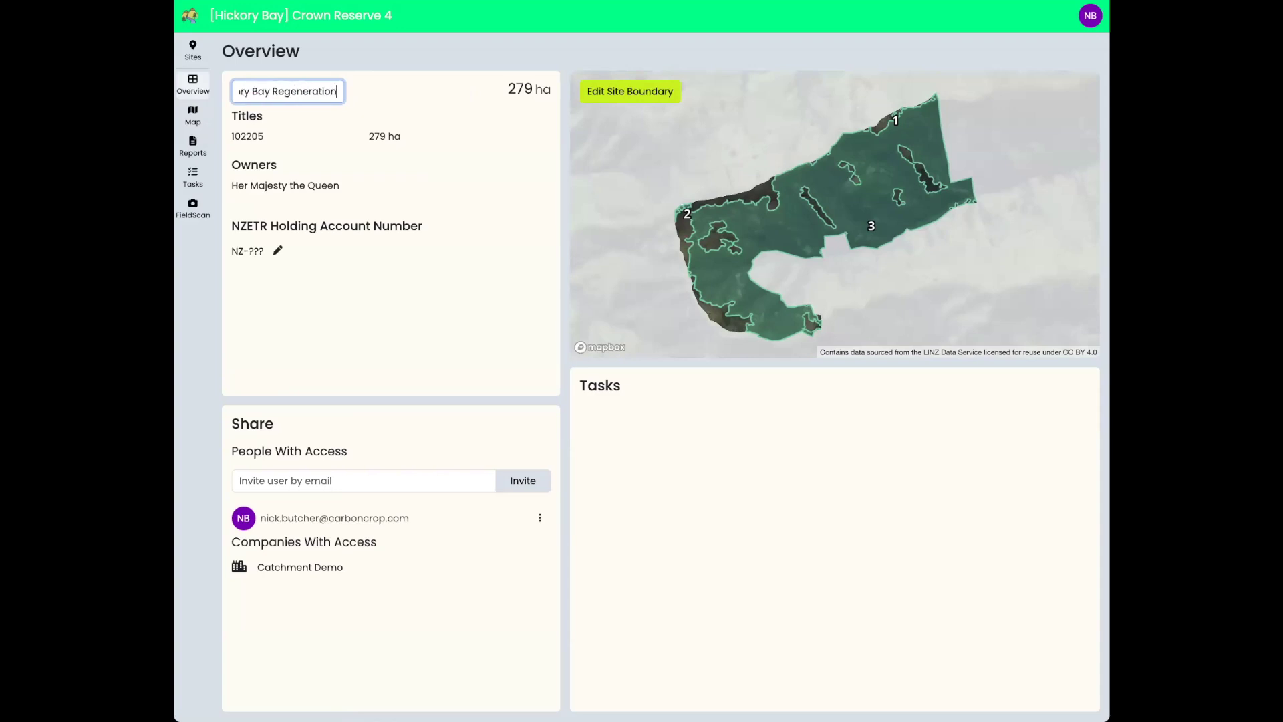
key(ctrl+shift+Left)
text(Reserve)
text(DOC Hickory Bay Res)
key(Return)
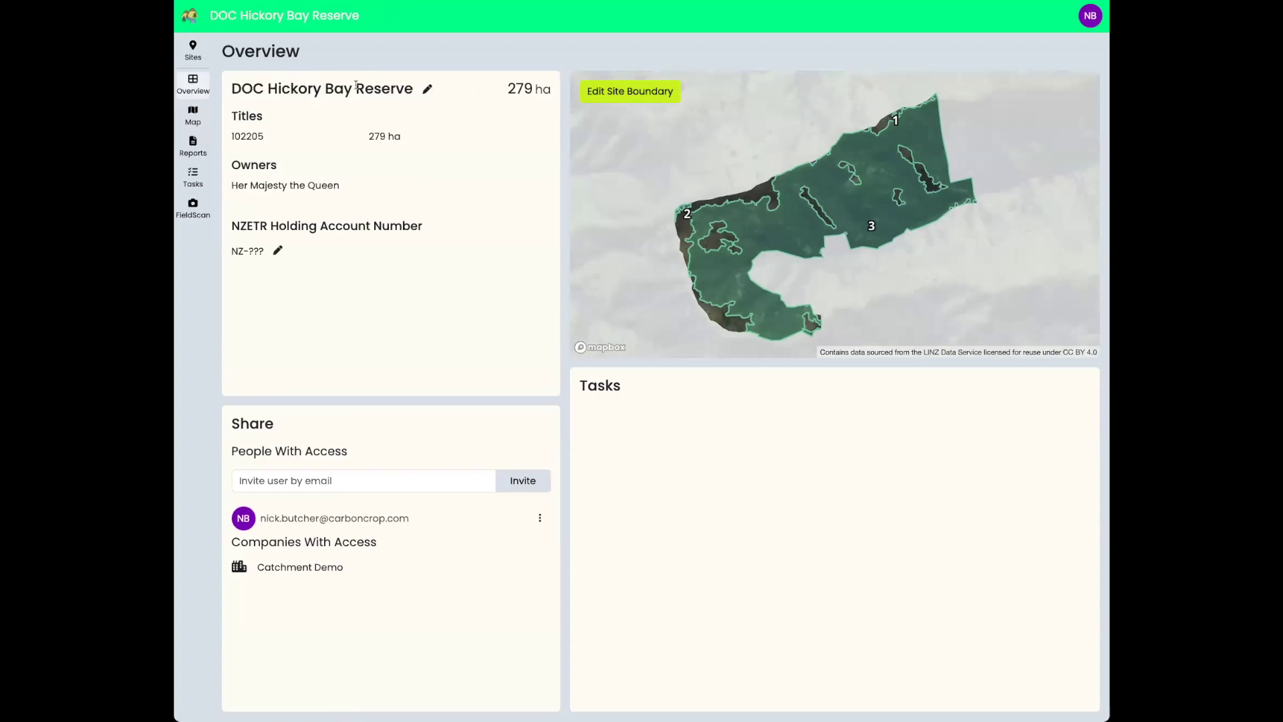
In the sites list, assign DOC Hickory Bay Reserve to the team member with the initials RH.
click(193, 50)
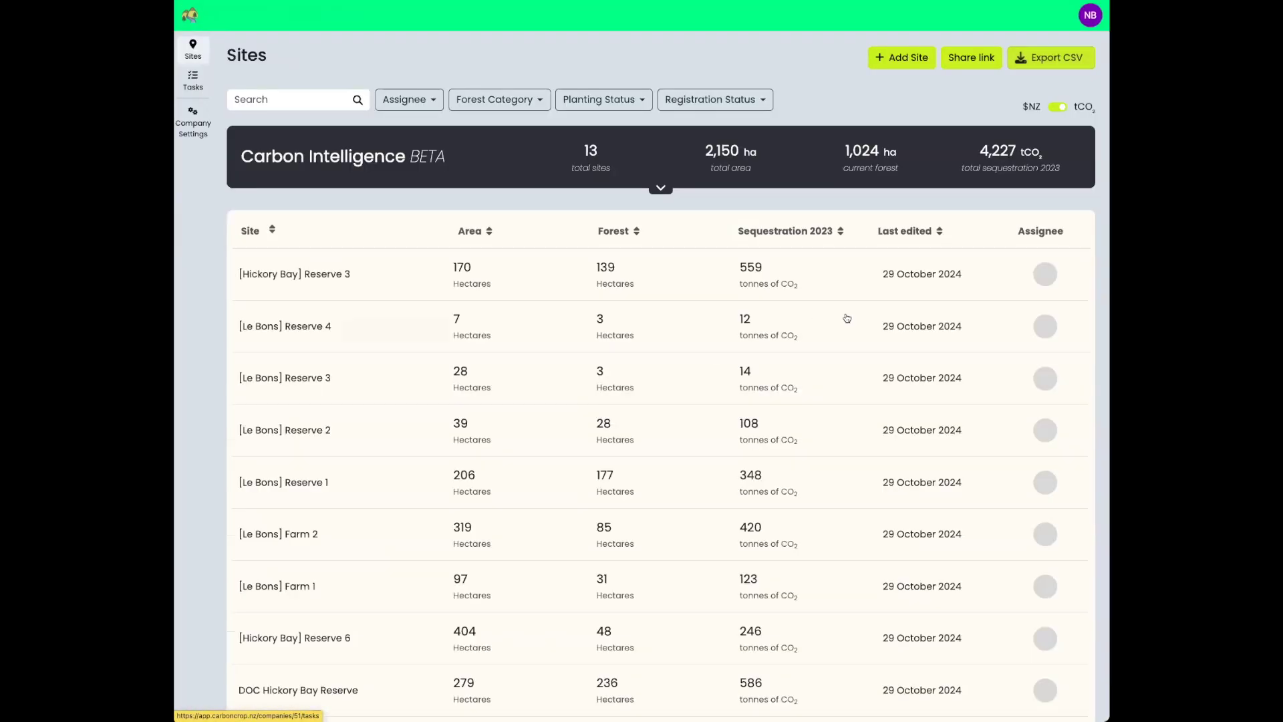
scroll(548, 435, down, 5)
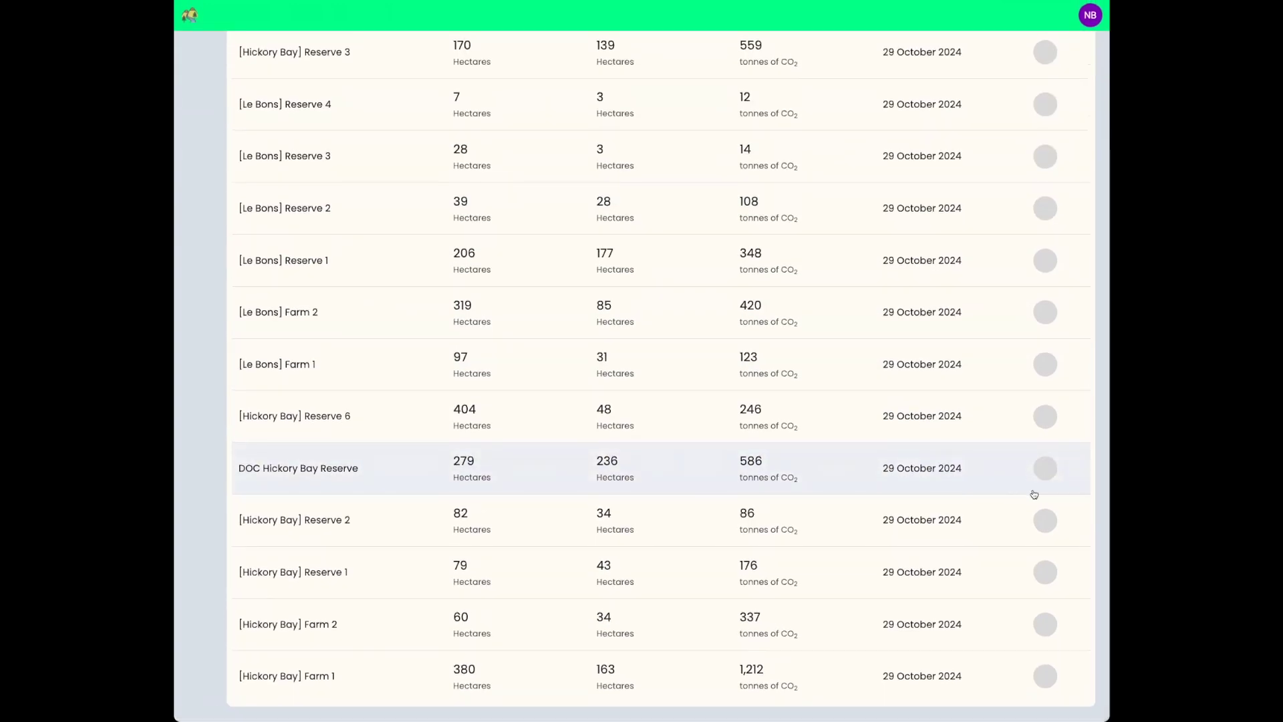
click(1045, 467)
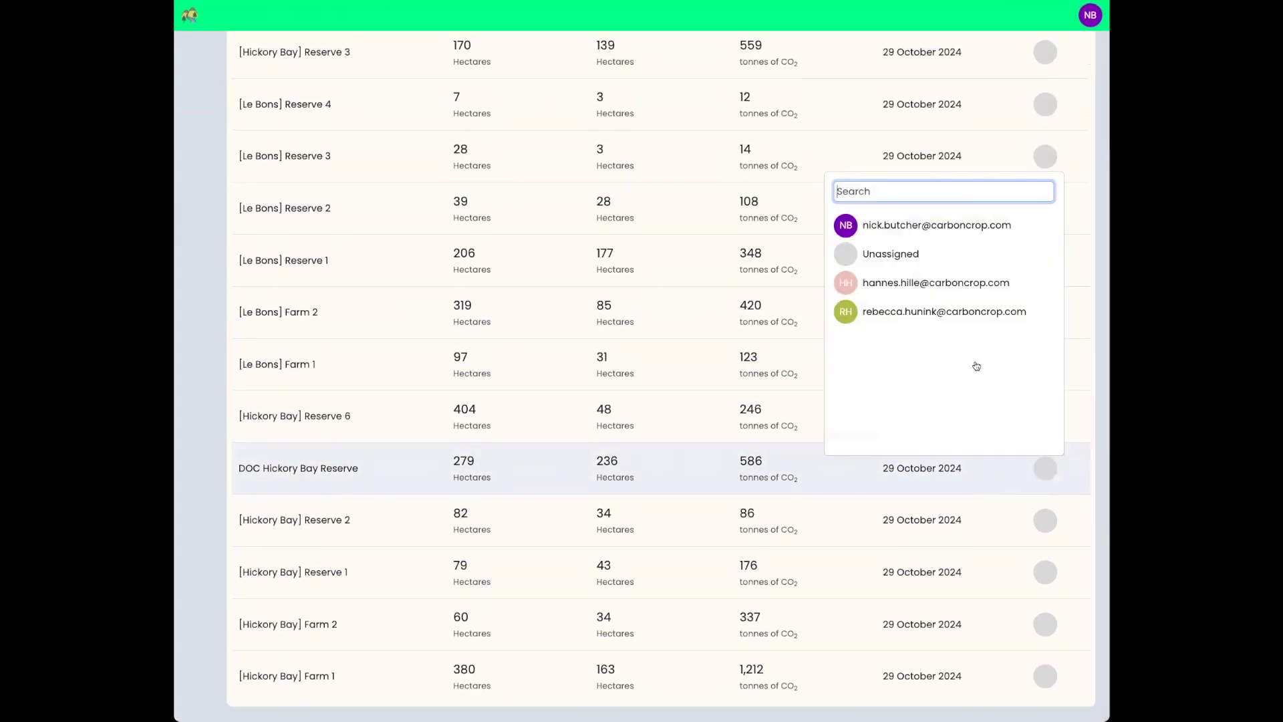
click(948, 313)
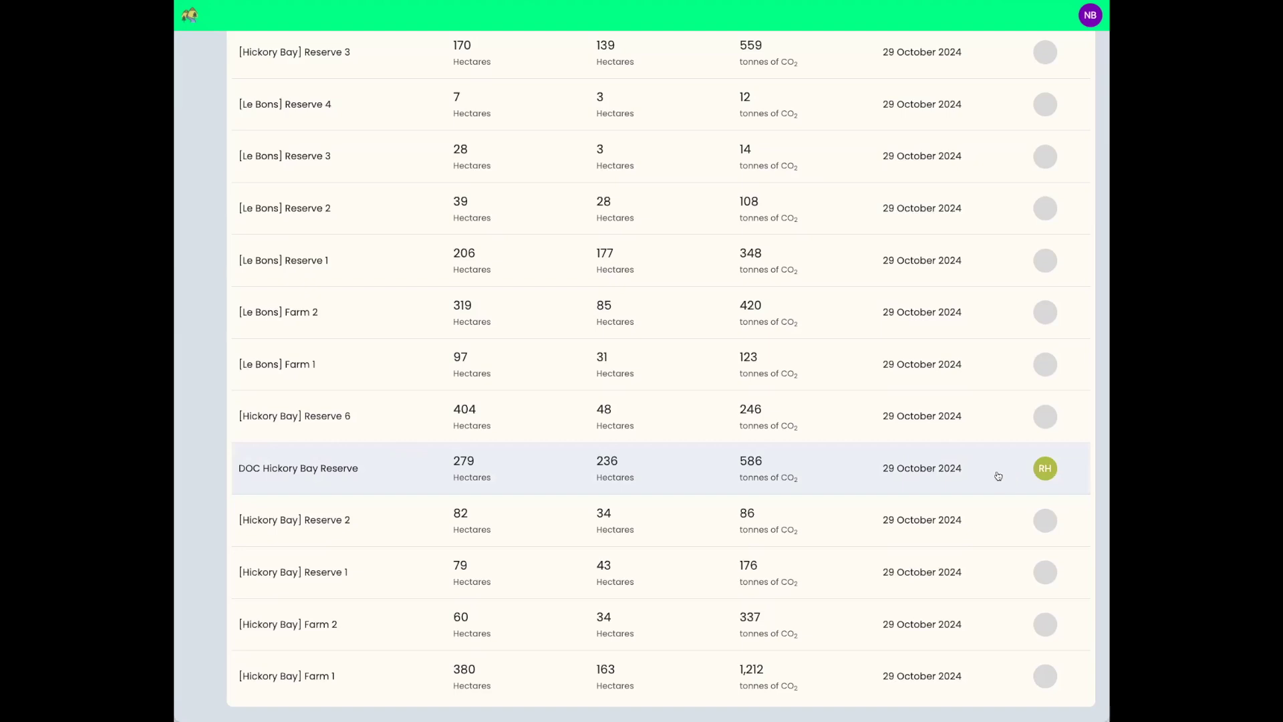
scroll(506, 155, up, 4)
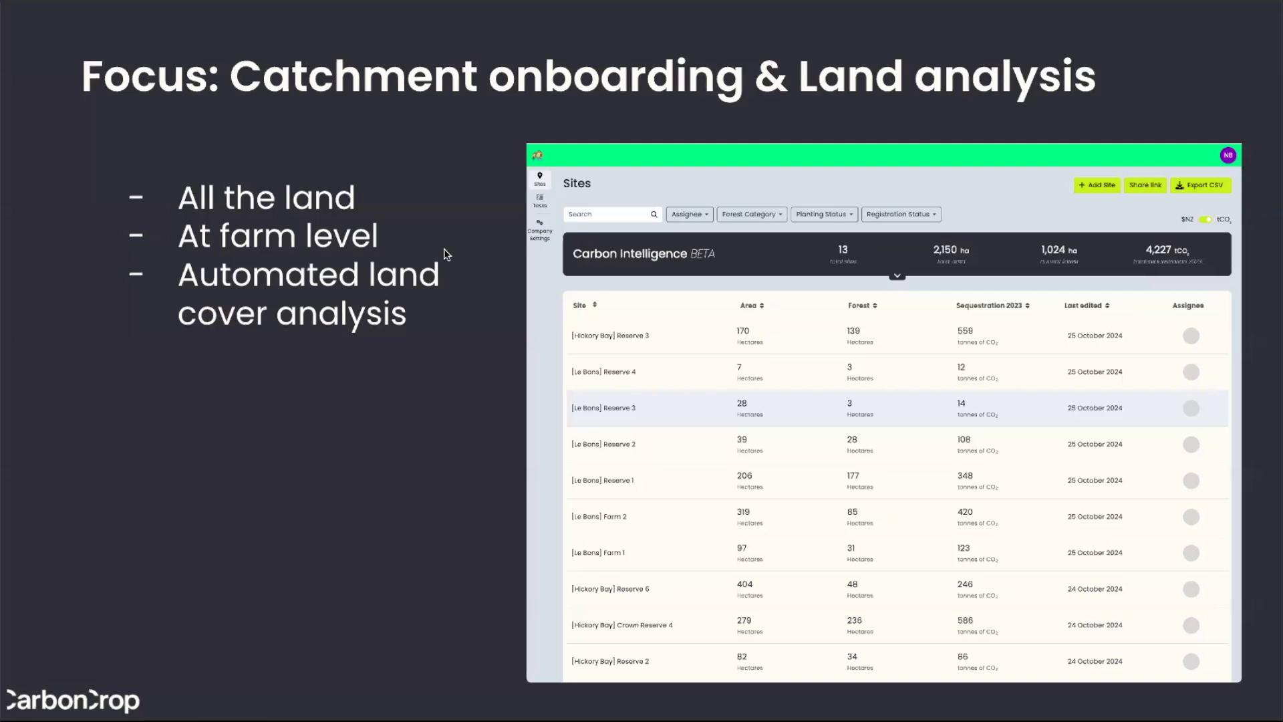
key(Right)
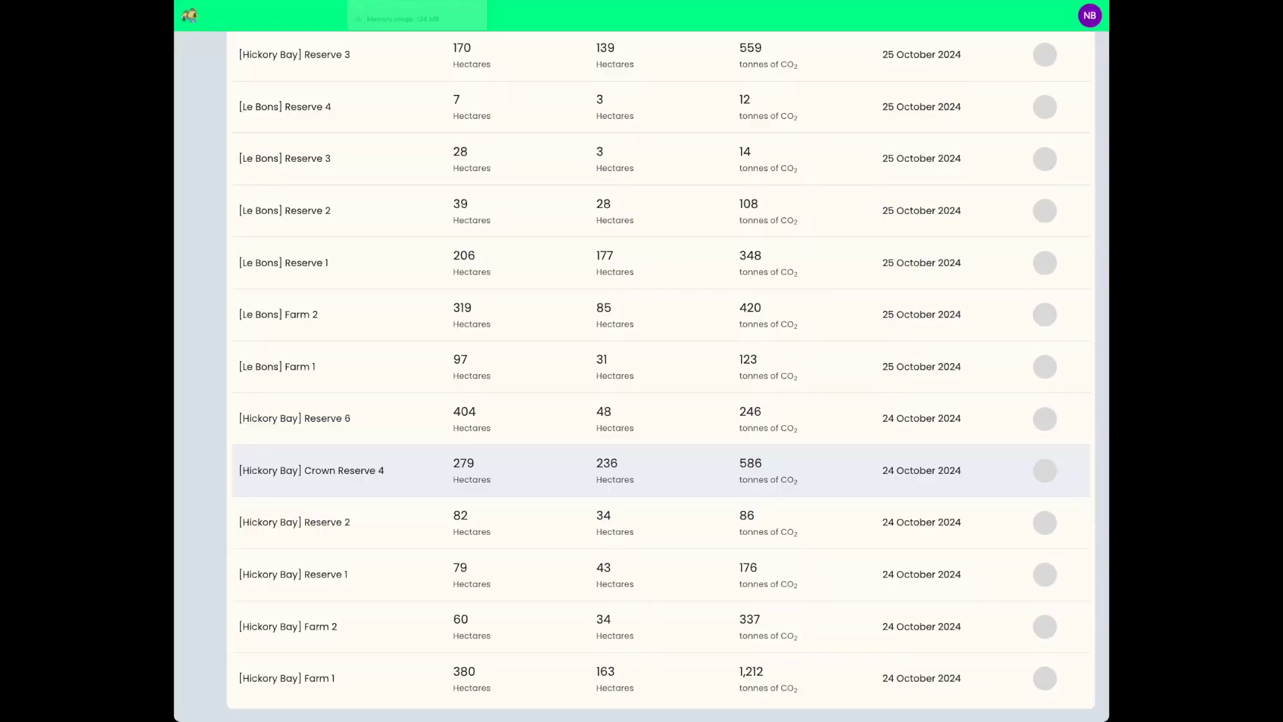
Open the map of [Le Bons] Farm 2 from the sites list and view its carbon polygons up close.
scroll(337, 457, up, 3)
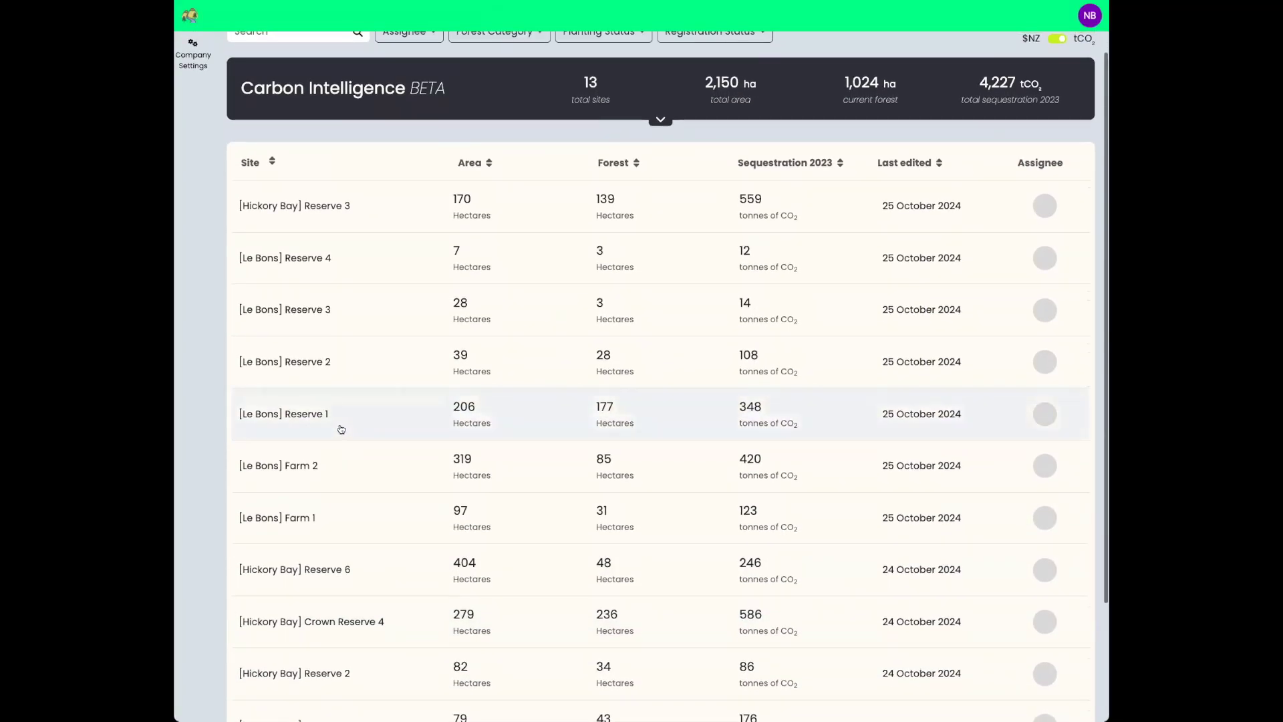
click(357, 471)
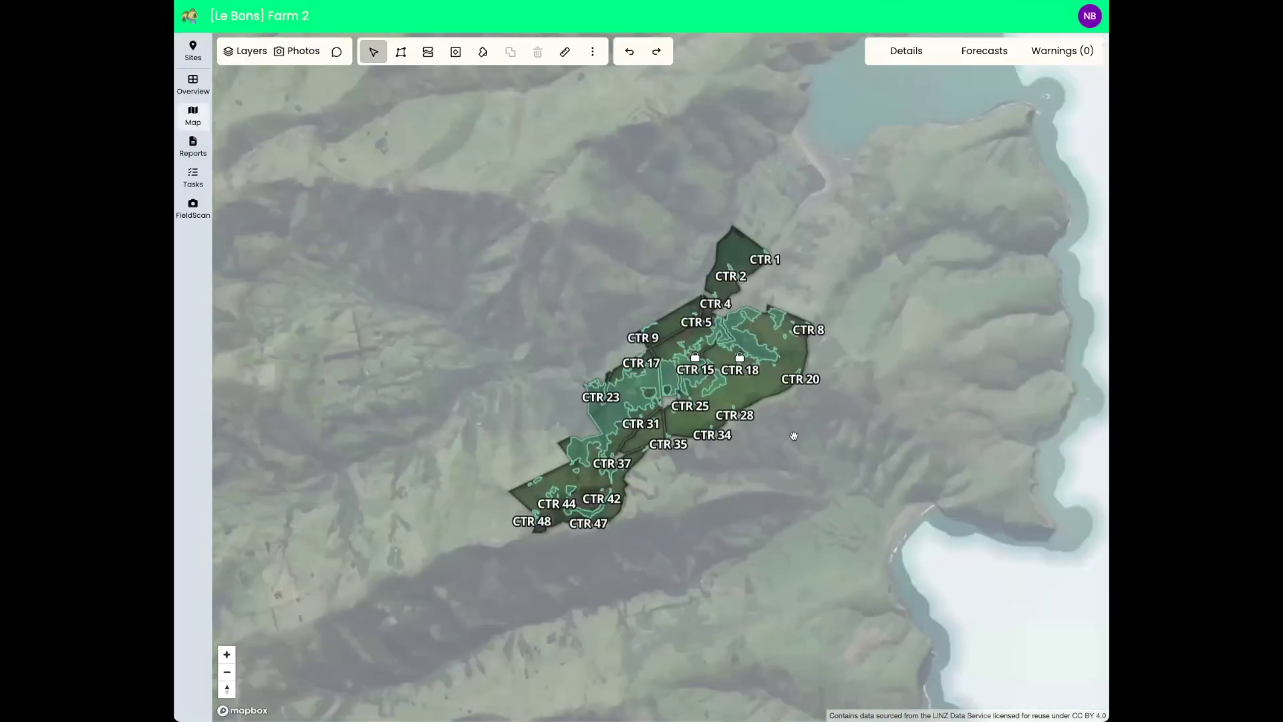
drag(733, 409, 501, 367)
scroll(636, 371, up, 5)
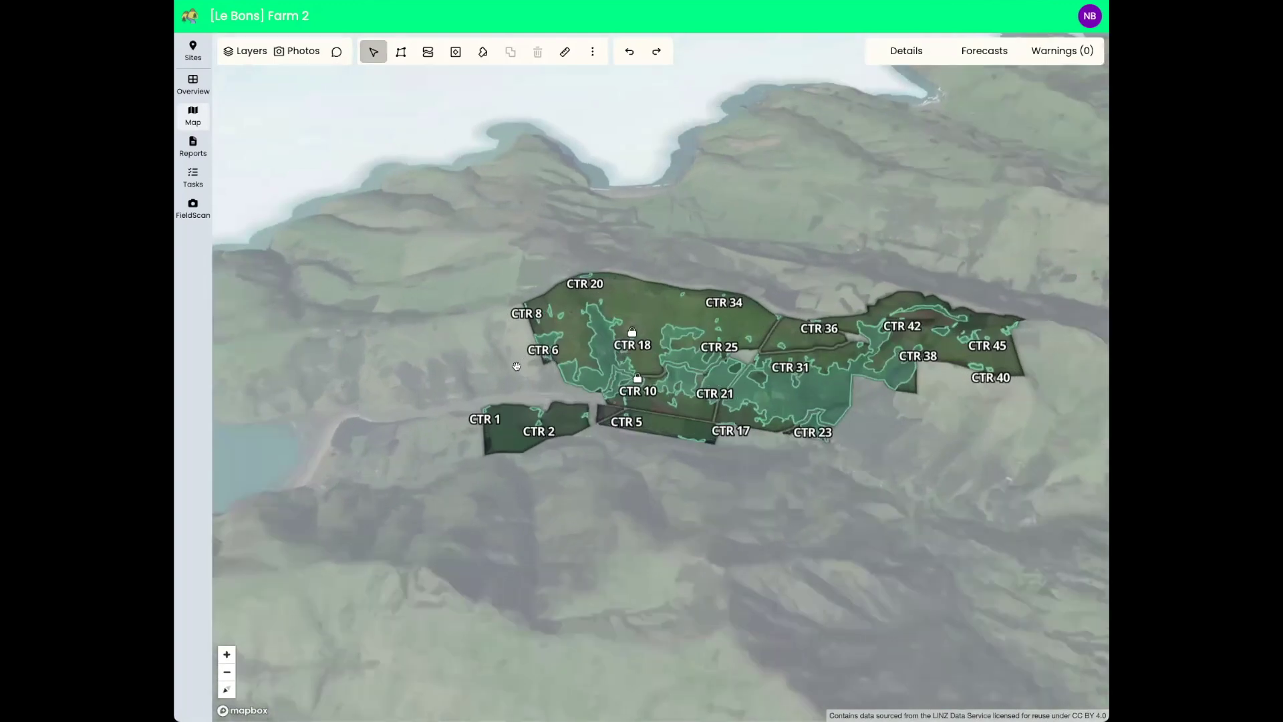
scroll(621, 332, up, 5)
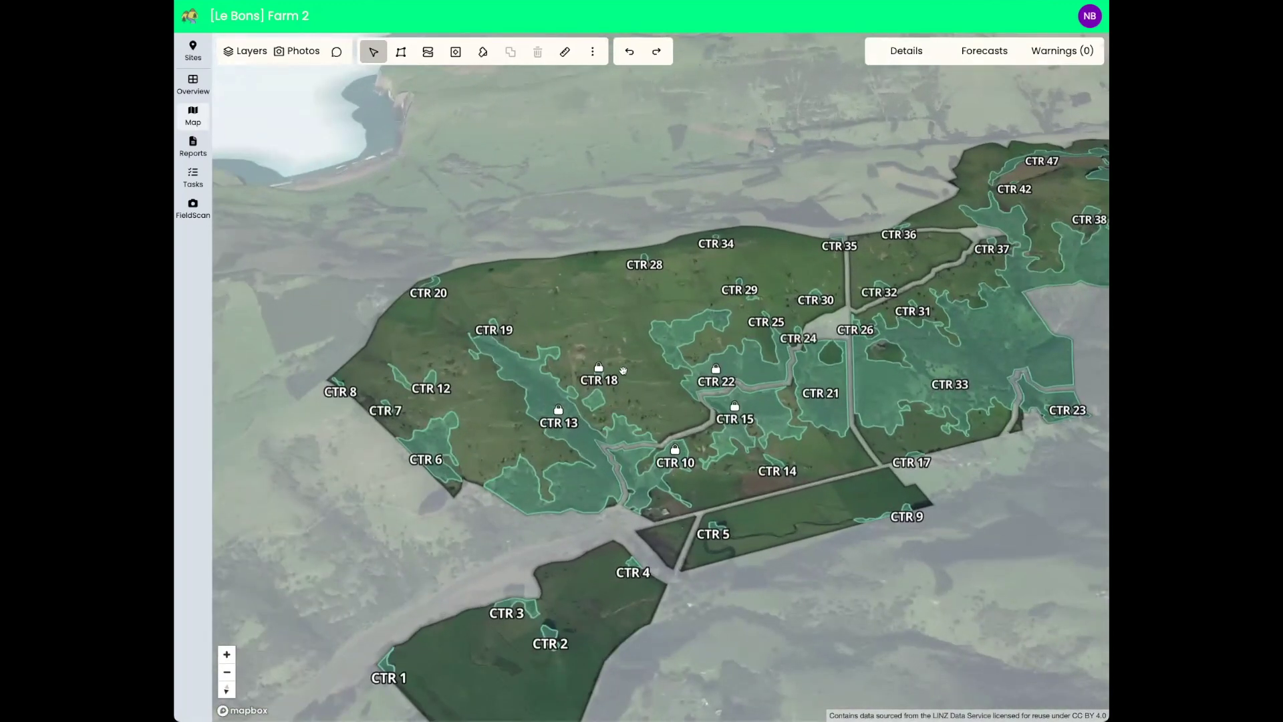
Show the LUC-2021 land use capability layer over the wider peninsula and expand its class legend.
click(243, 52)
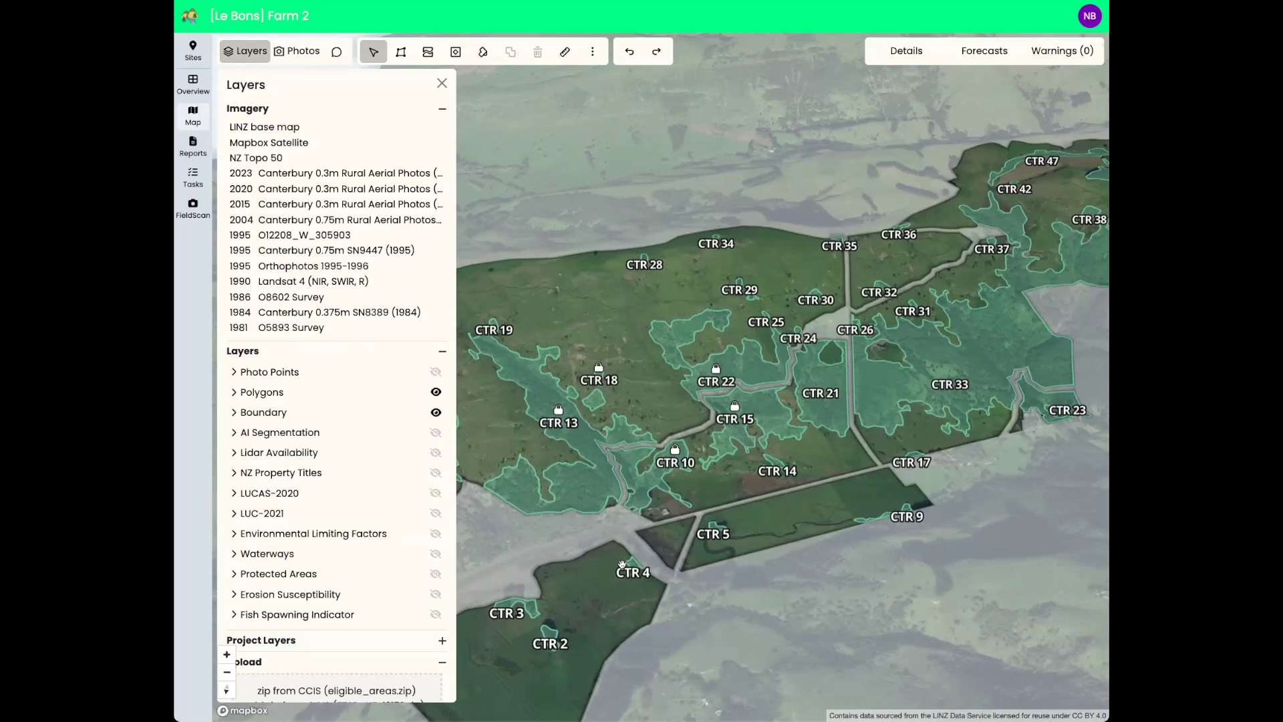
scroll(621, 565, down, 10)
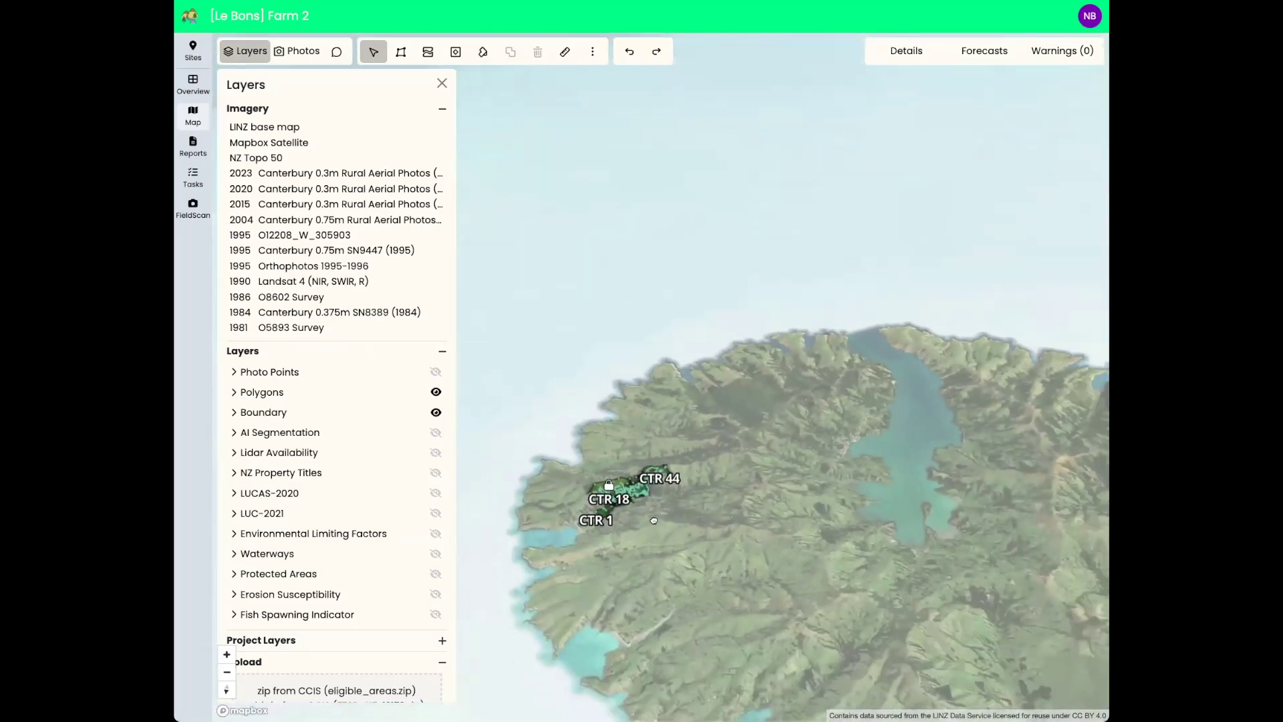
click(436, 512)
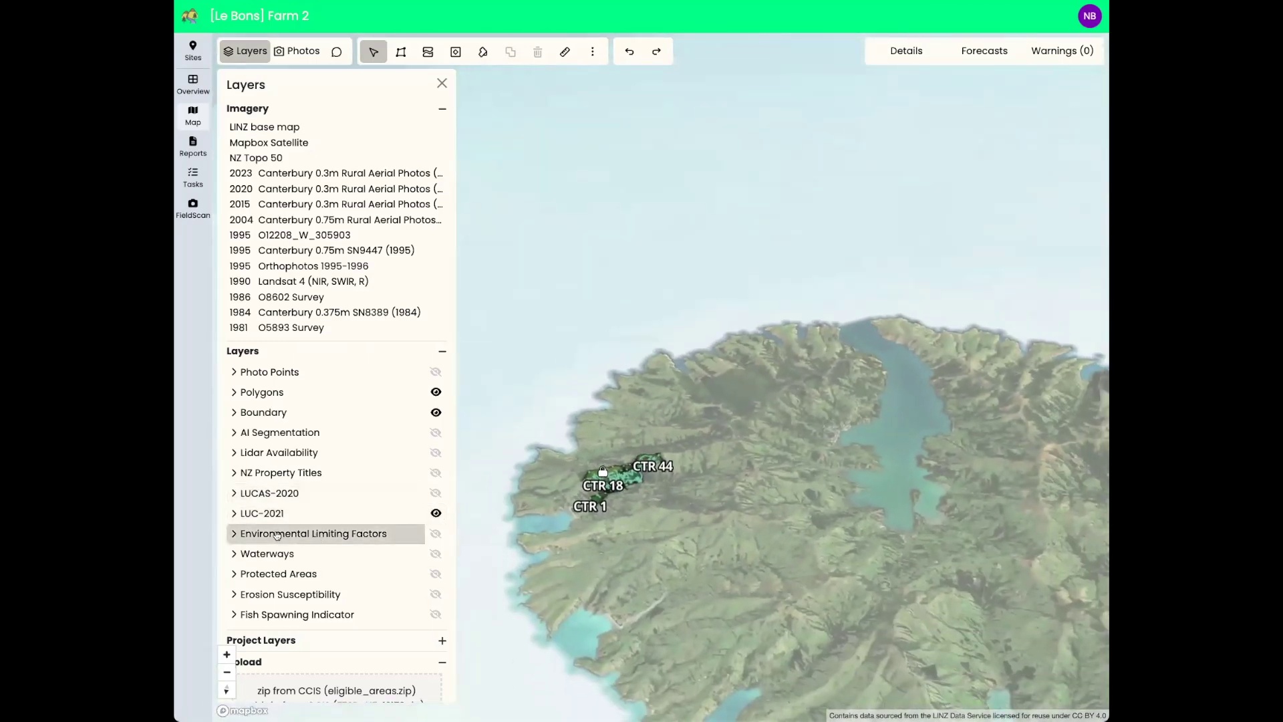
click(234, 512)
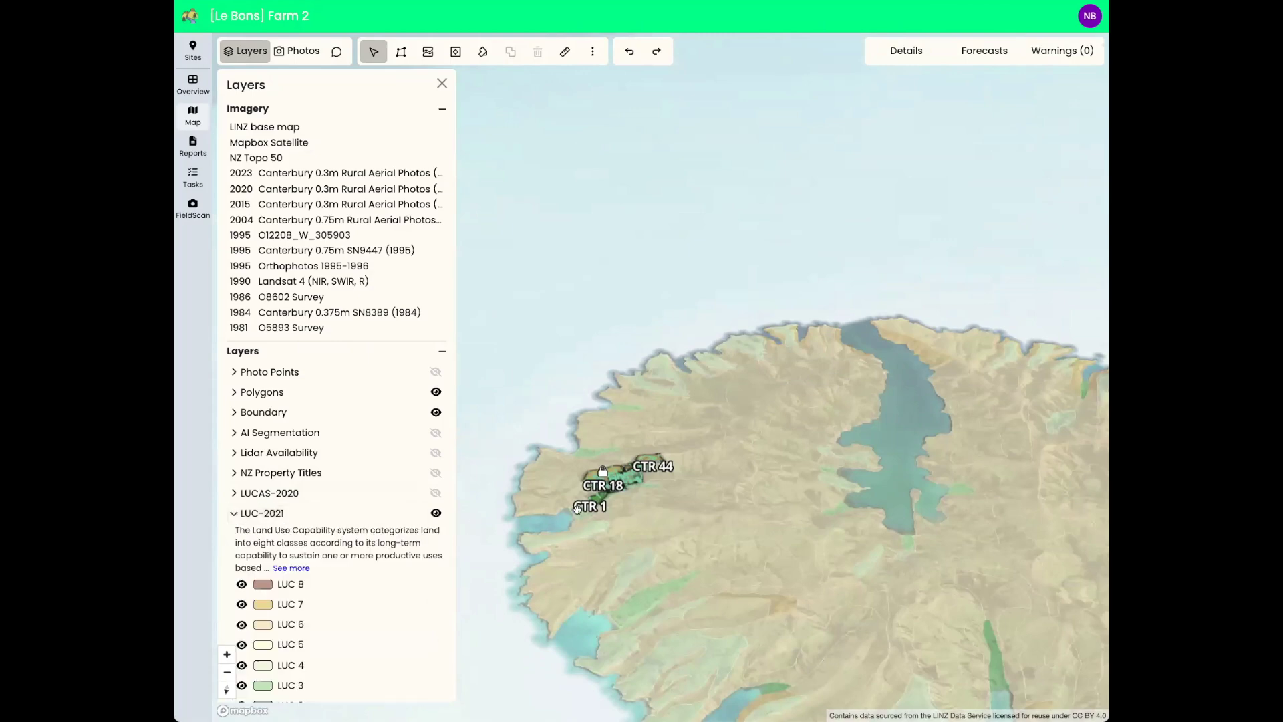
Examine the LUC-2021 land classes across the peninsula, the plains north of it and around [Le Bons] Farm 2.
scroll(597, 538, down, 6)
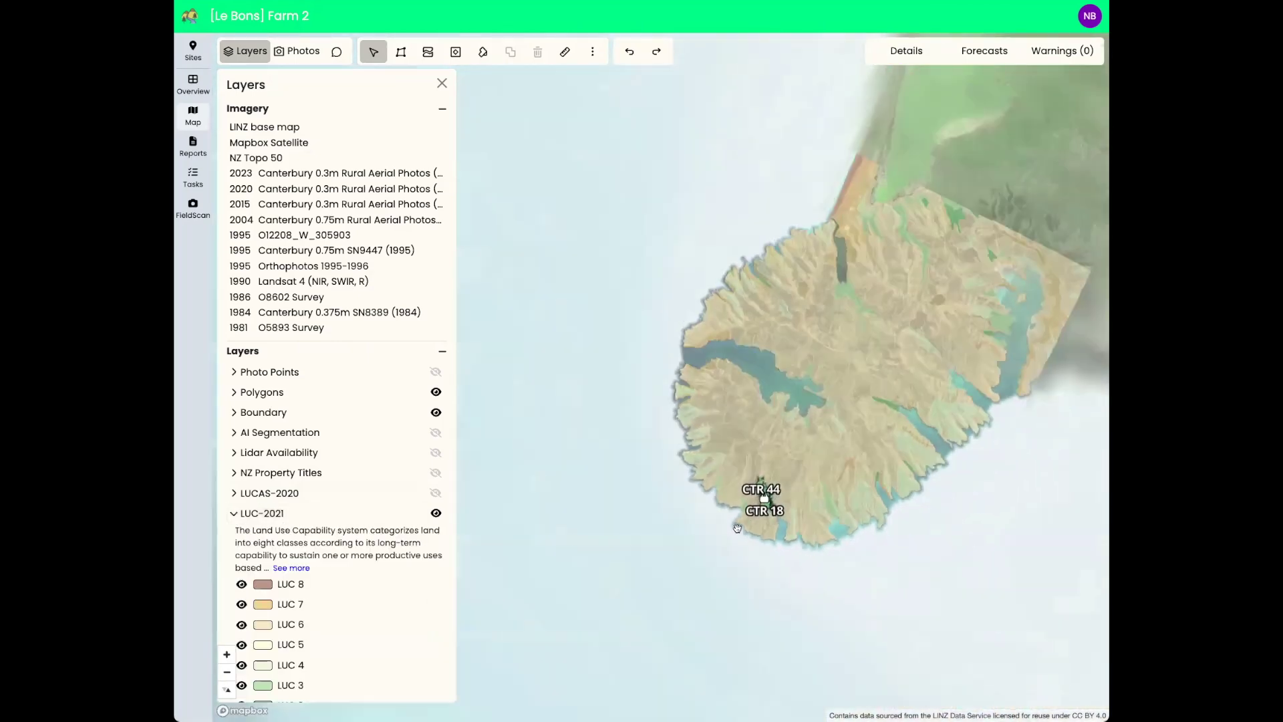
drag(860, 429, 819, 531)
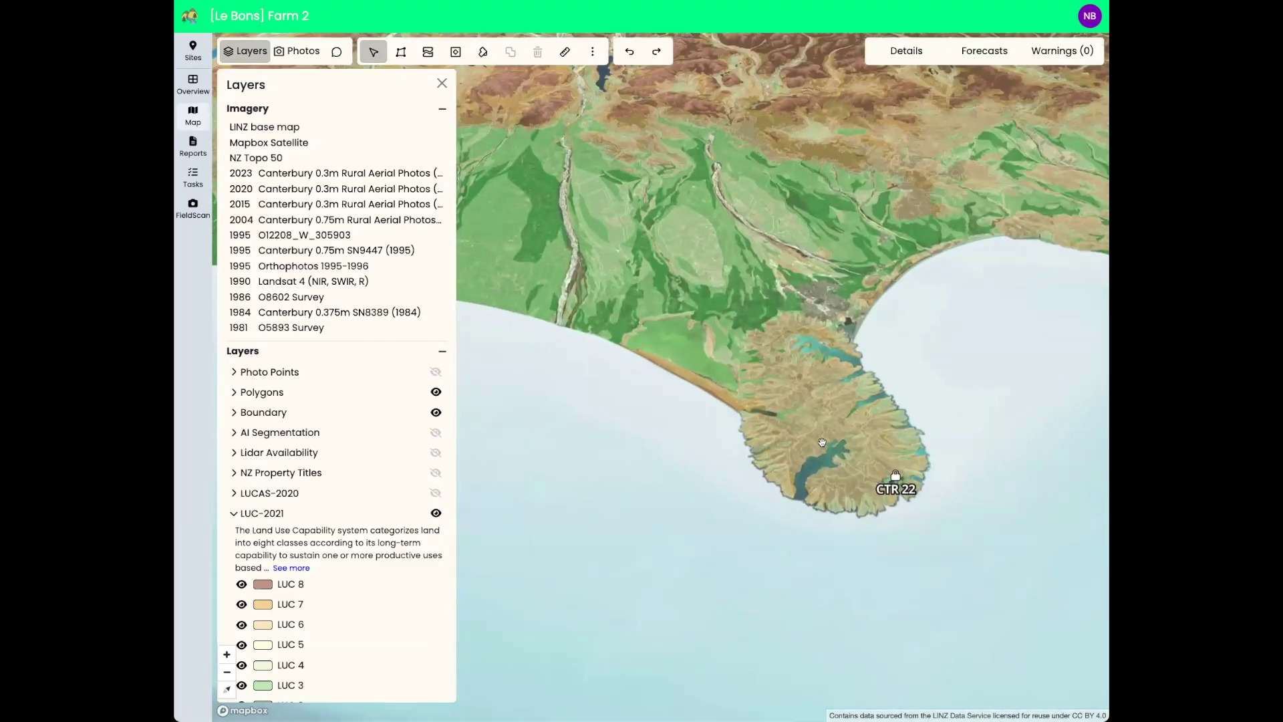
scroll(853, 426, up, 5)
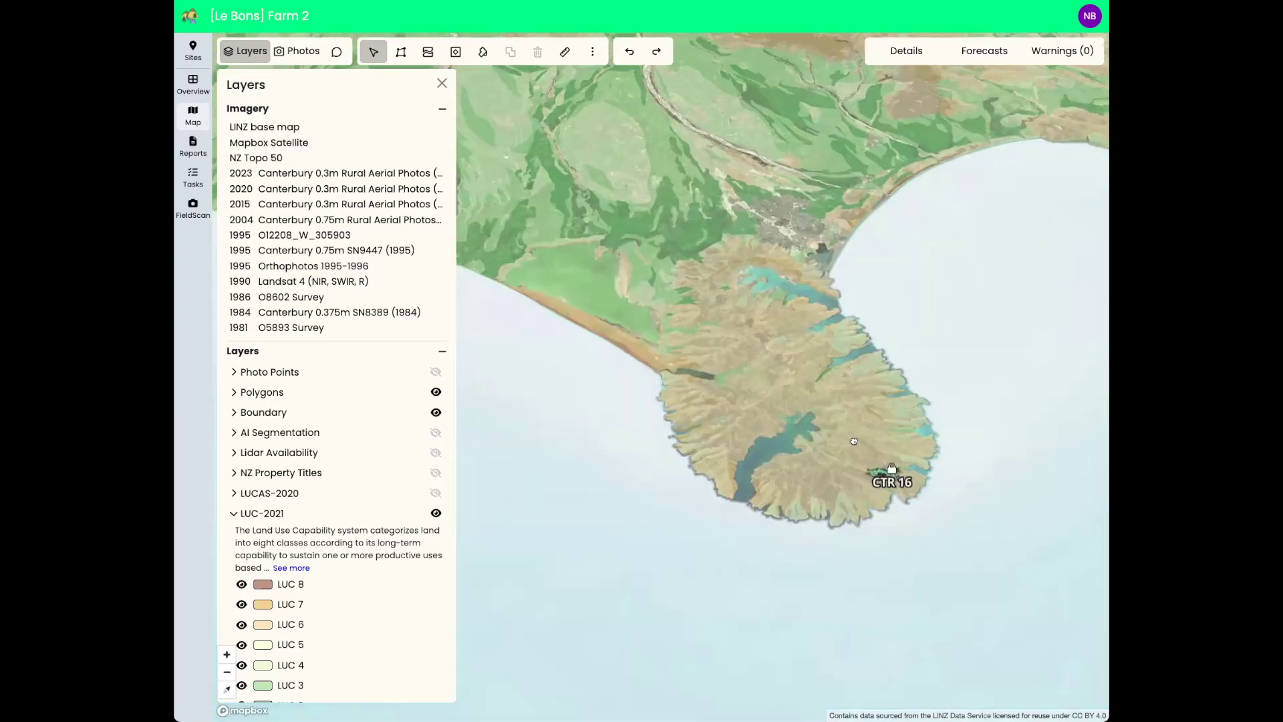
drag(829, 428, 929, 629)
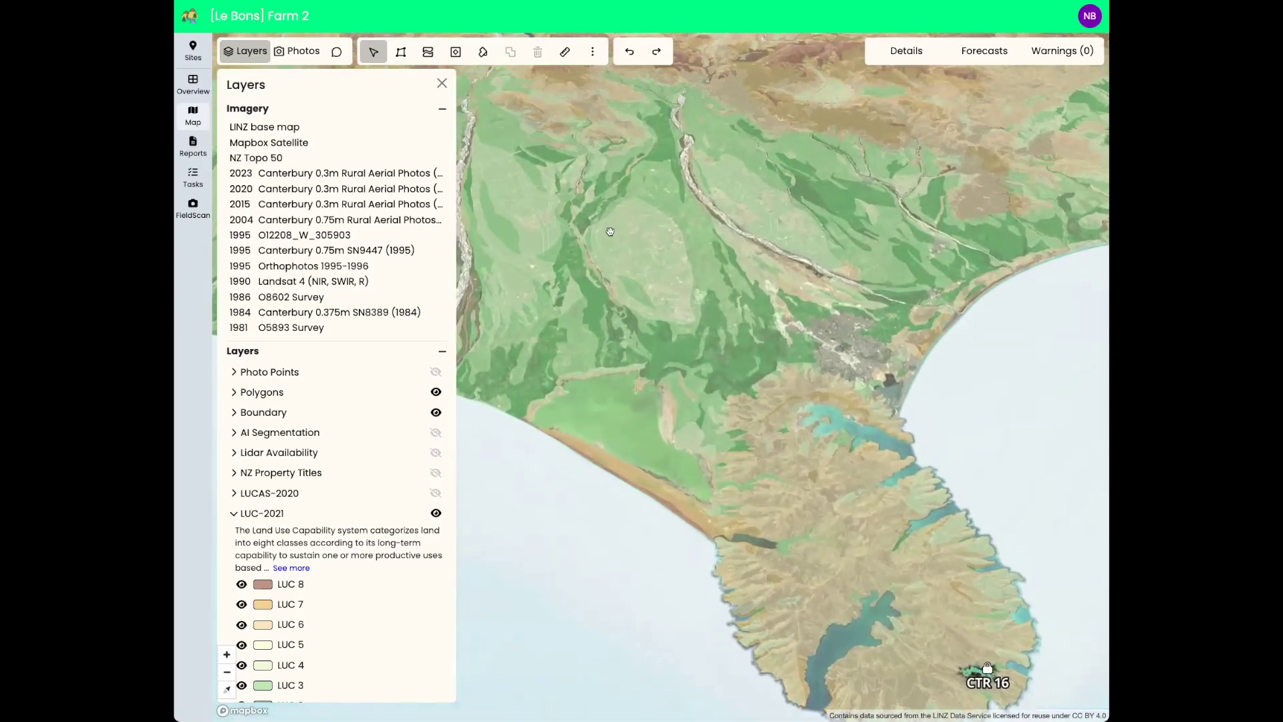
drag(640, 304, 678, 318)
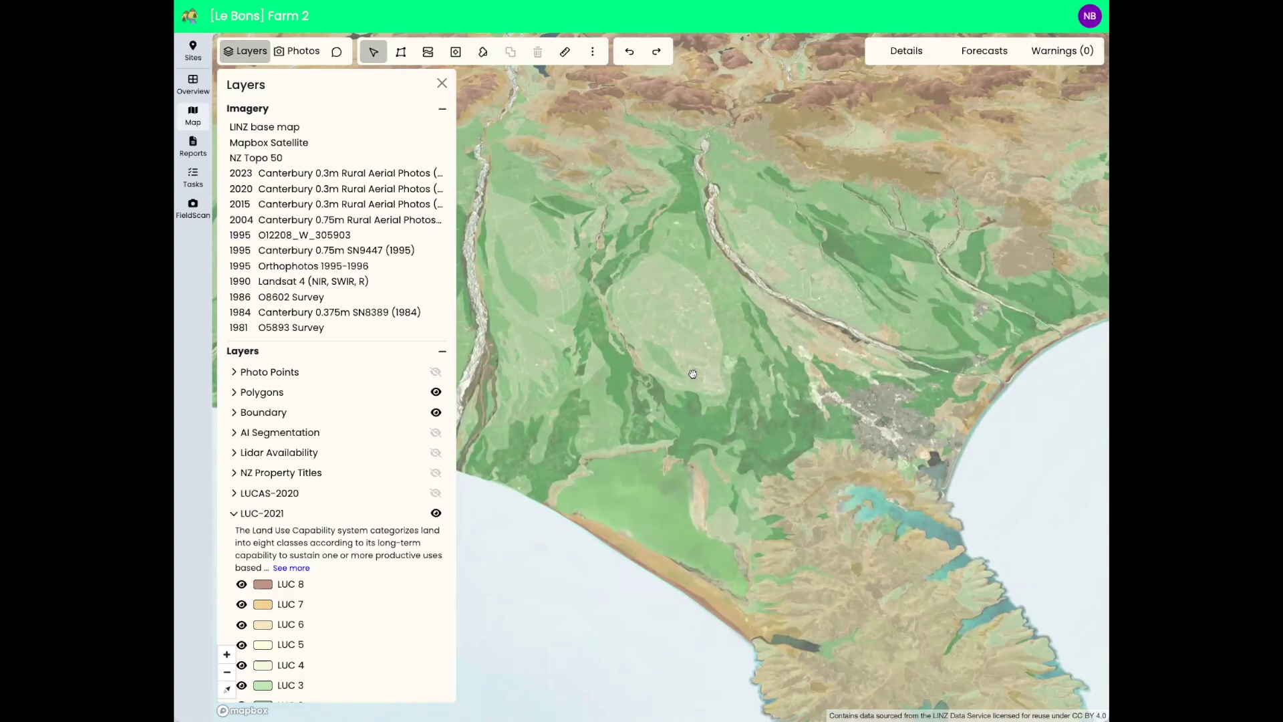
drag(692, 370, 598, 274)
drag(767, 315, 595, 509)
scroll(595, 509, up, 10)
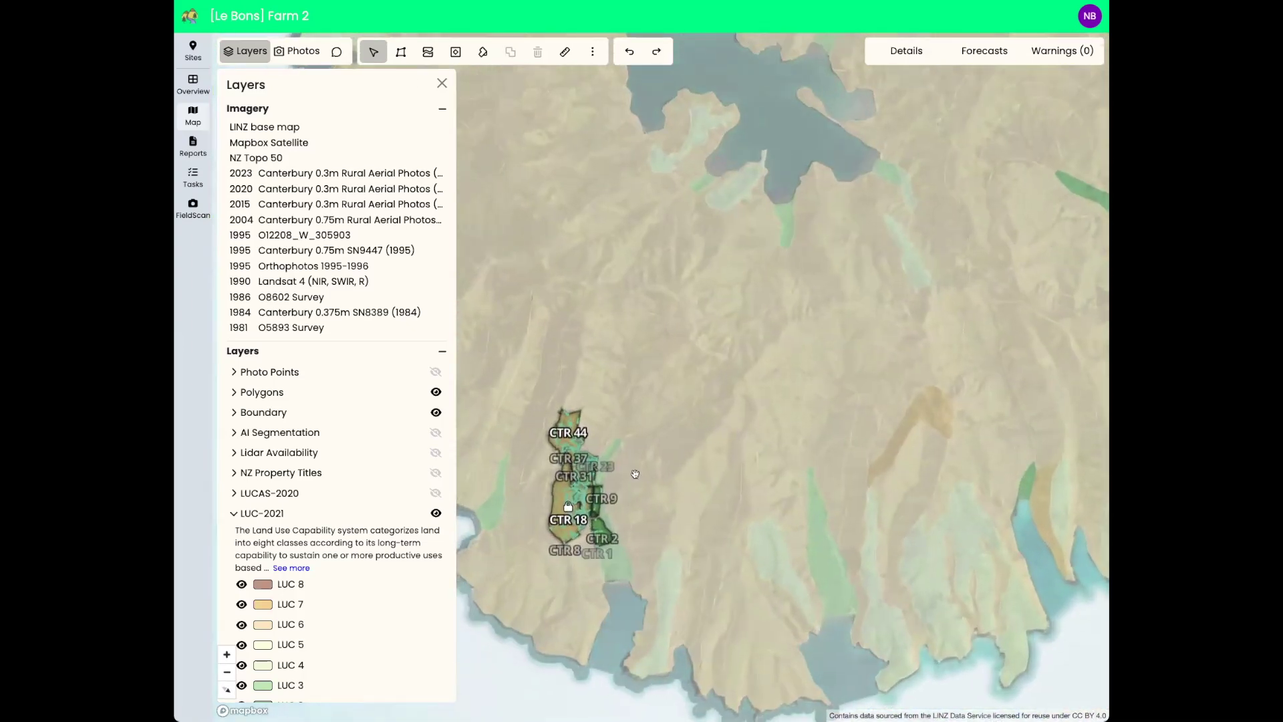
drag(602, 435, 787, 456)
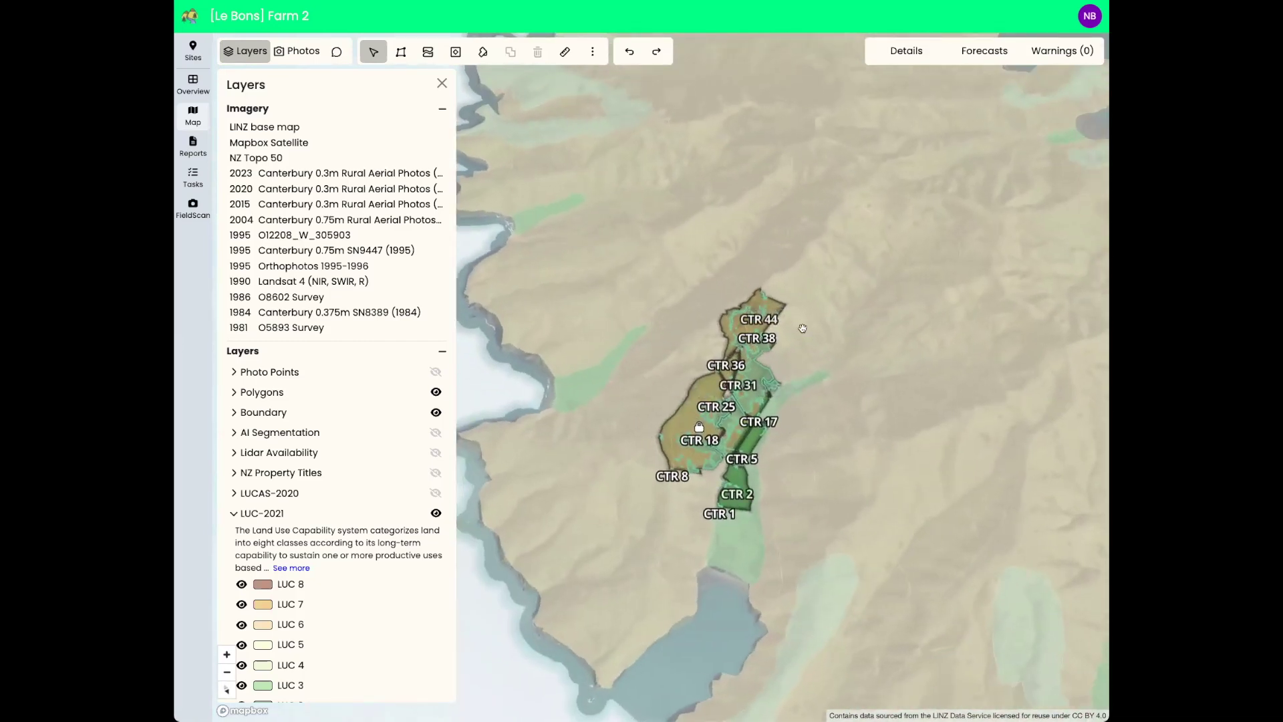
drag(802, 329, 821, 356)
scroll(735, 434, up, 3)
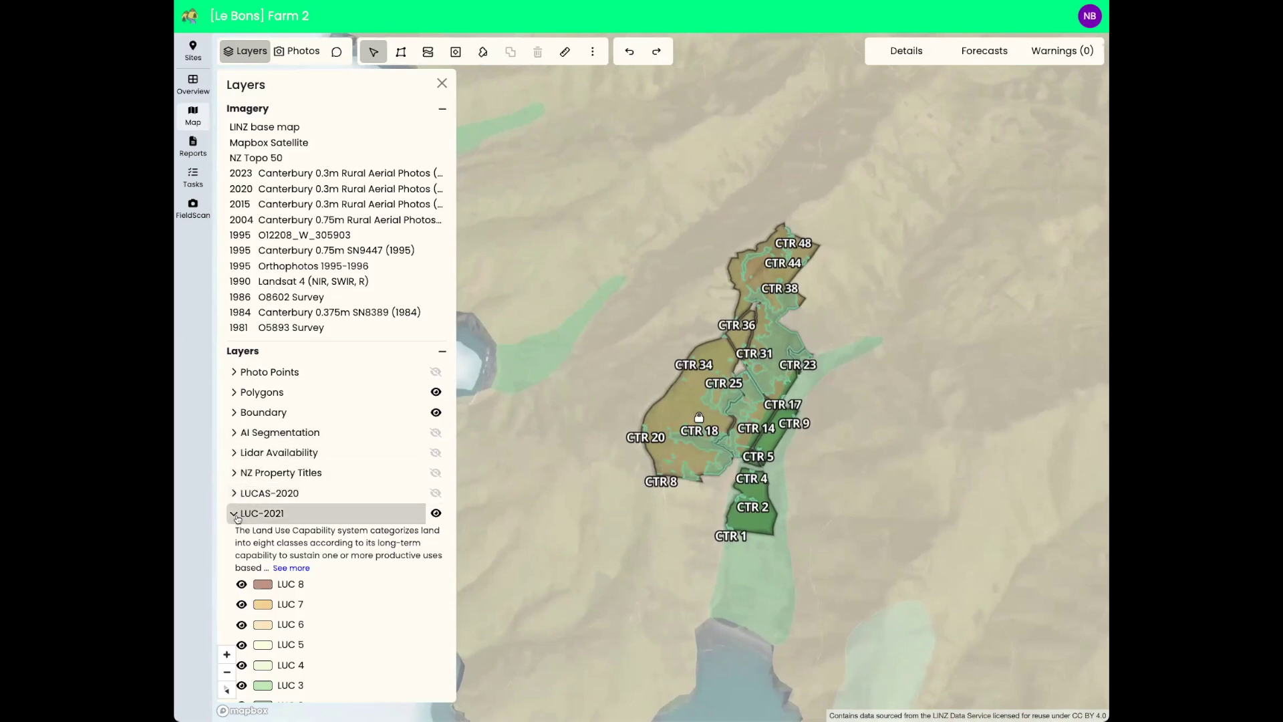
Bring the full LUC class legend into view and hide the Boundary layer on the farm map.
scroll(238, 518, down, 3)
scroll(238, 517, down, 1)
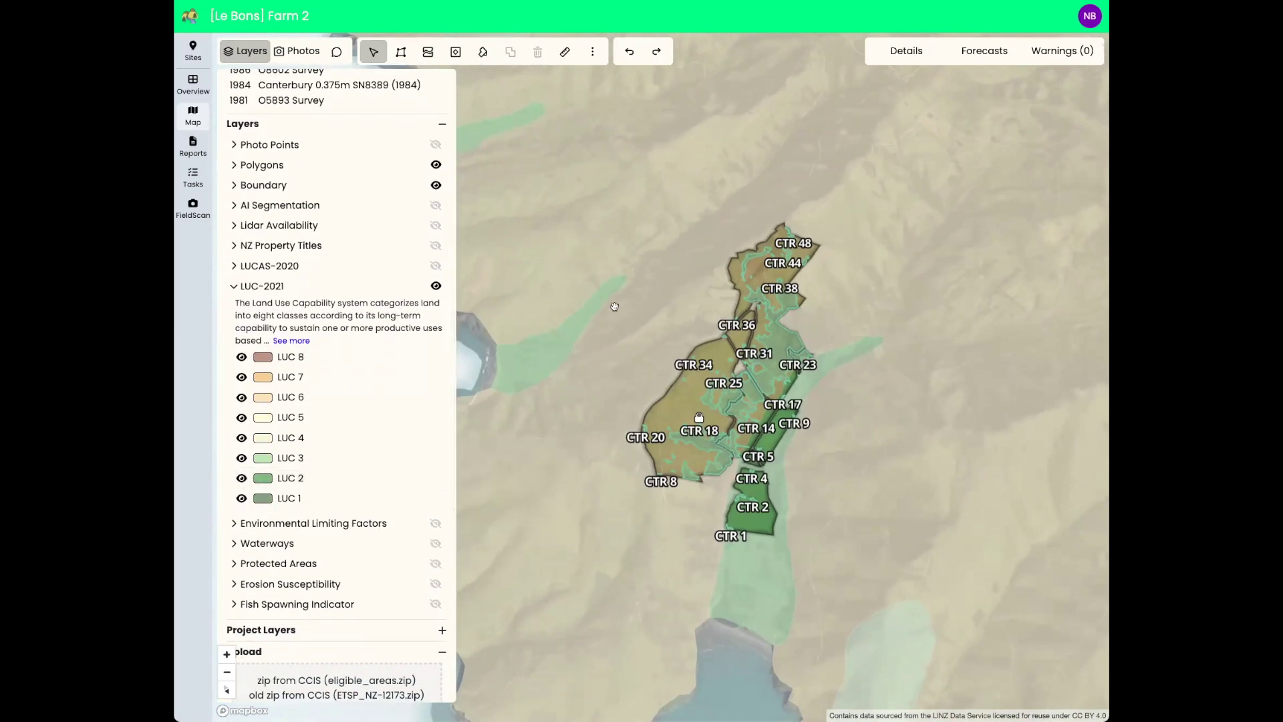
click(435, 185)
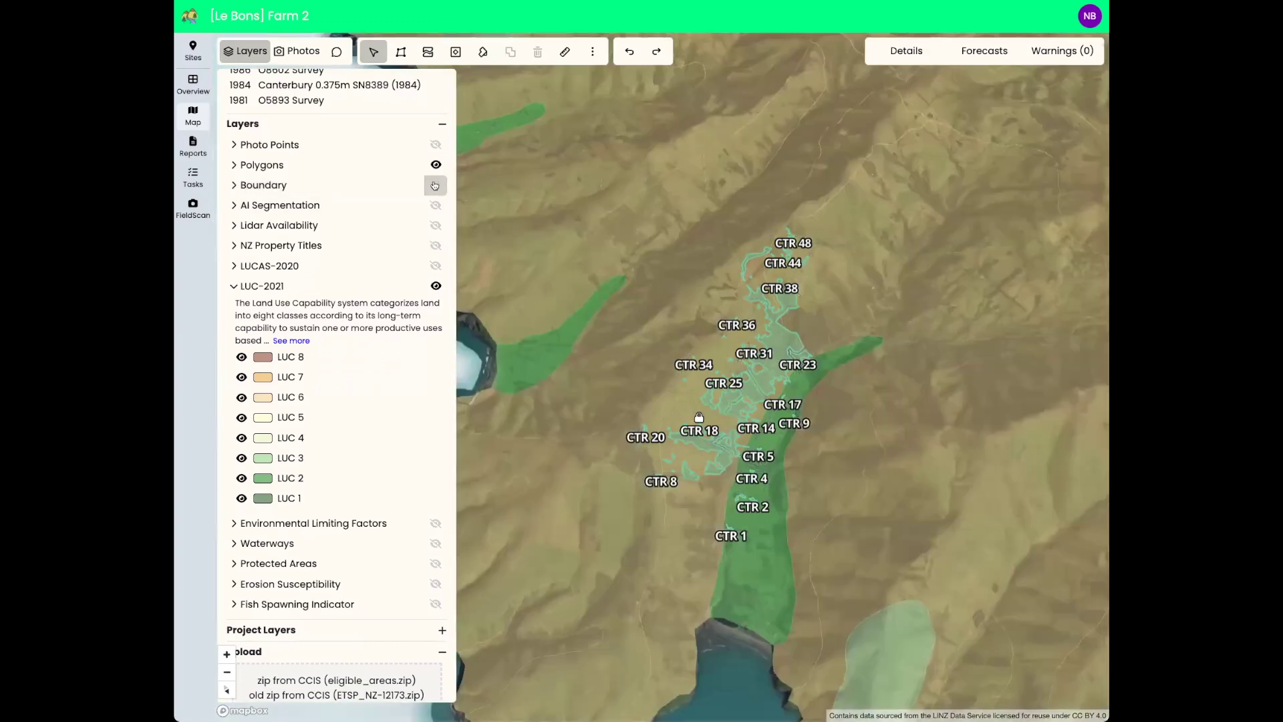
Hide classes LUC 8, 7, 5, 4, 2 and 1 of the LUC-2021 layer, keeping LUC 6 and LUC 3 shown.
mouse_move(240, 359)
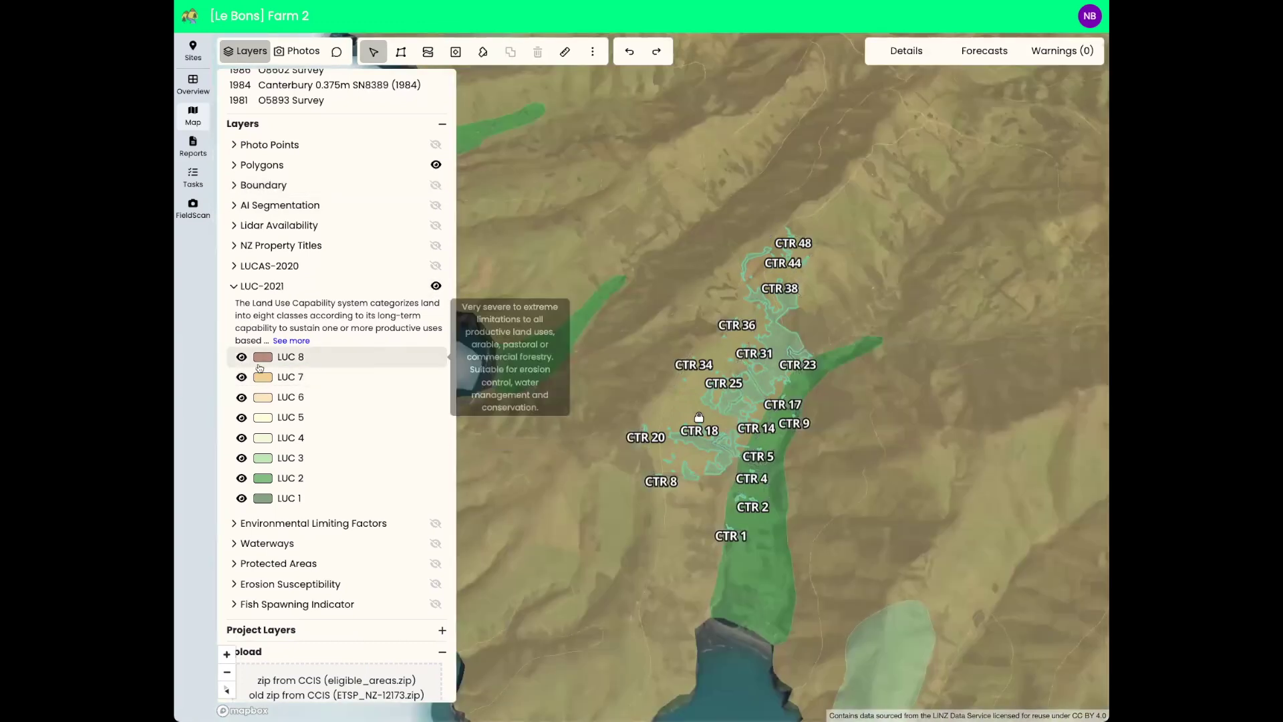
click(240, 358)
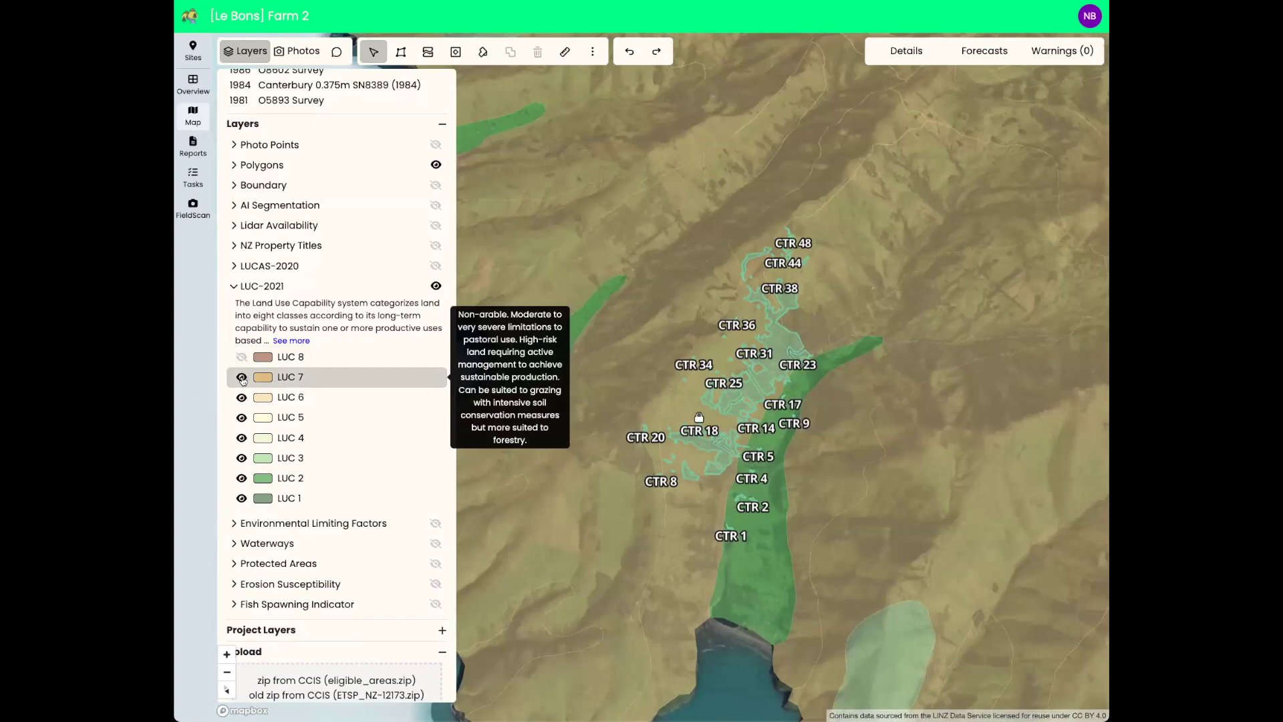
click(241, 378)
mouse_move(240, 420)
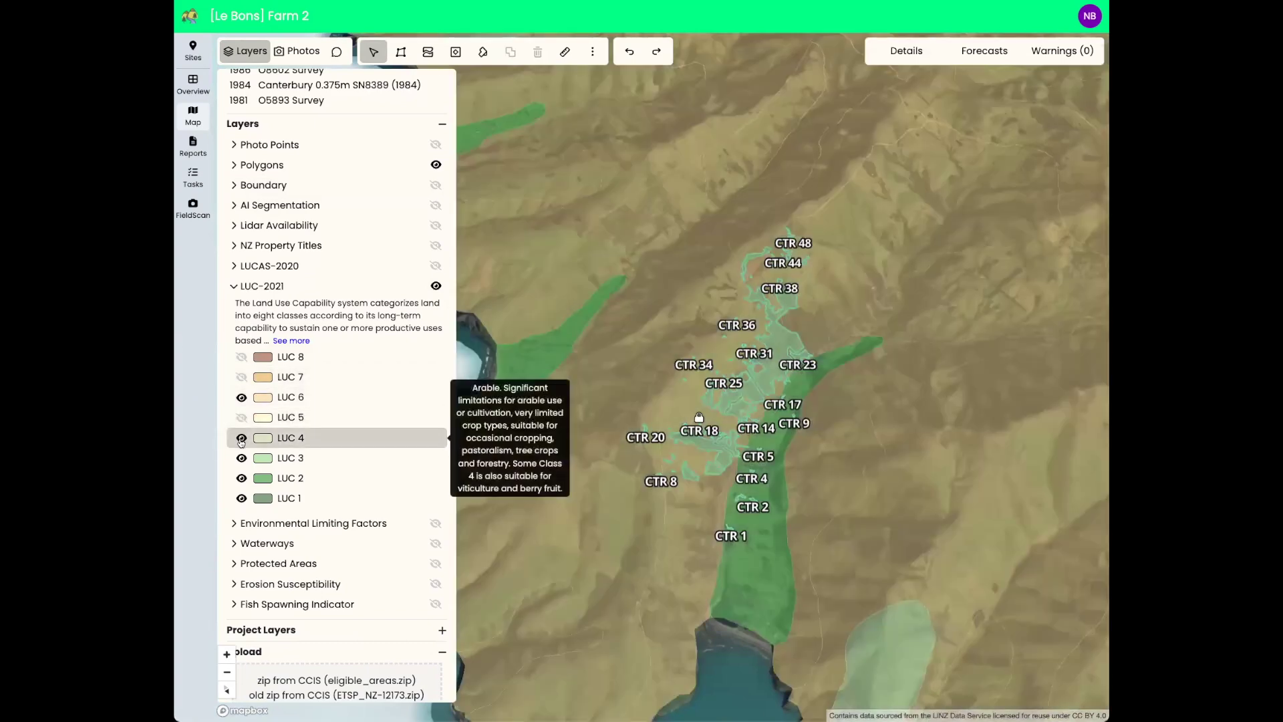
click(242, 458)
click(242, 458)
click(242, 439)
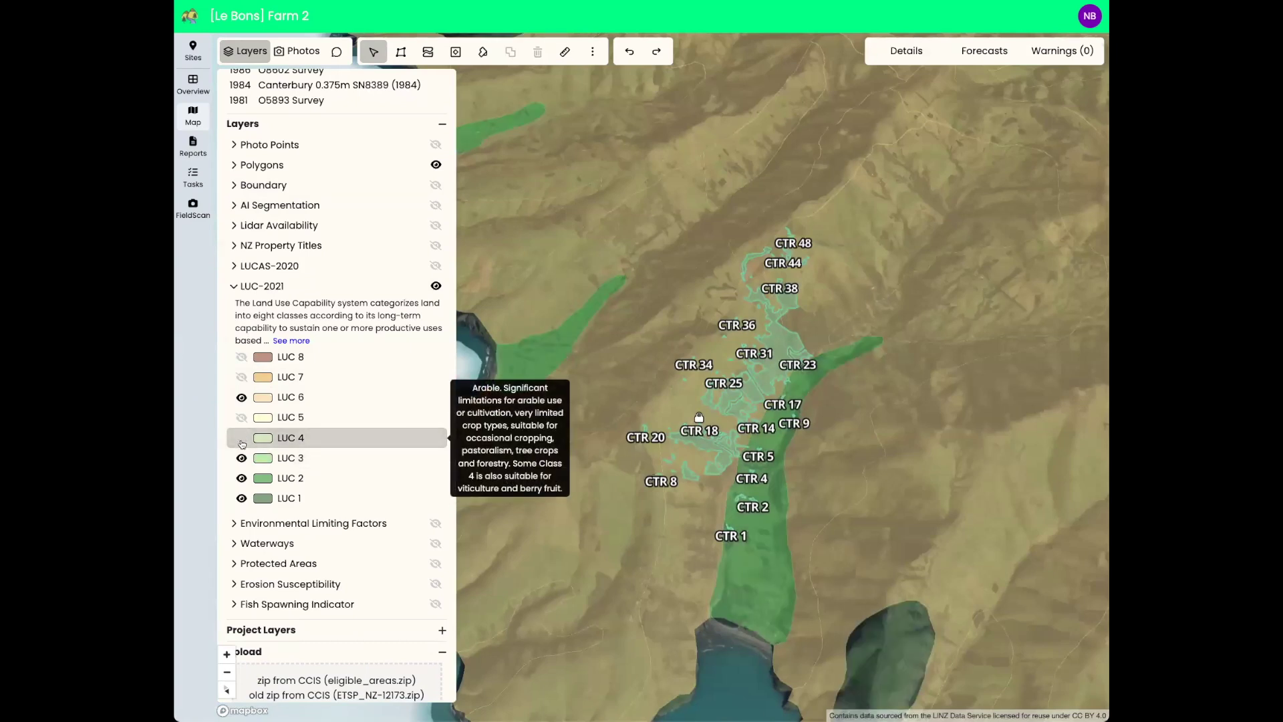
mouse_move(246, 479)
click(241, 496)
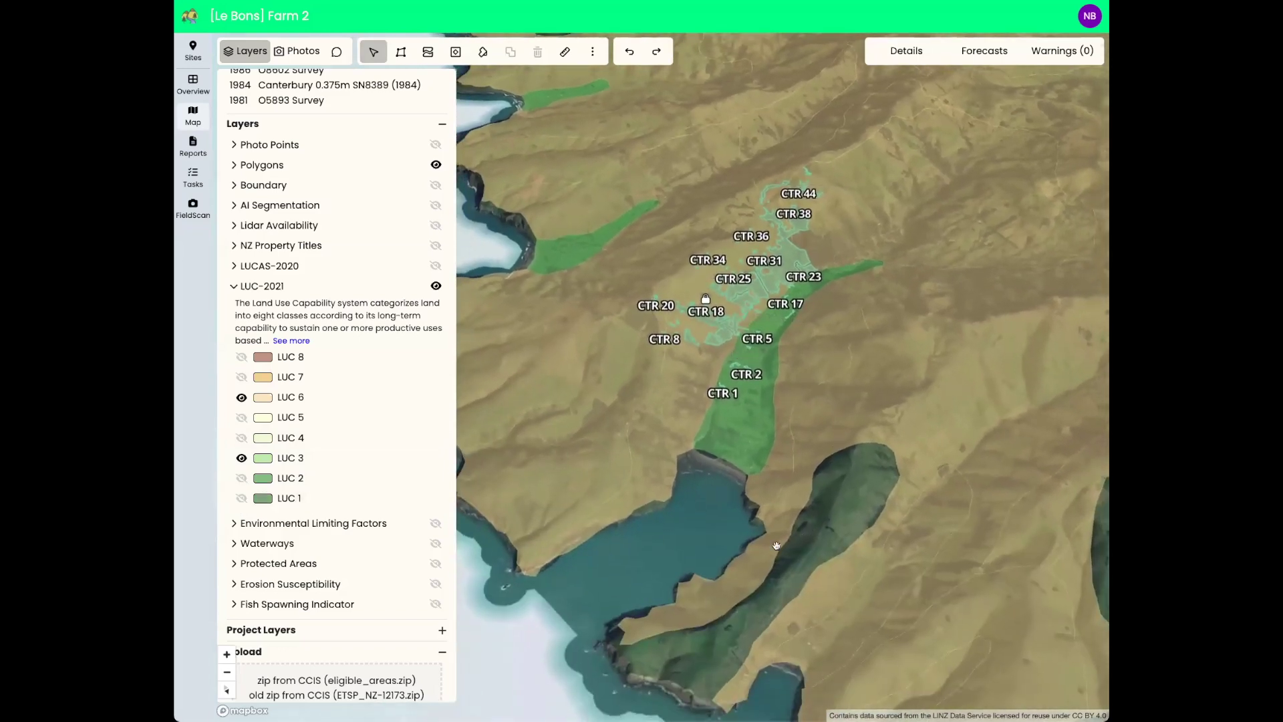
Toggle LUC 7, 5 and 4 to compare them on the map, leaving only LUC 4 switched back on.
mouse_move(247, 420)
mouse_move(238, 386)
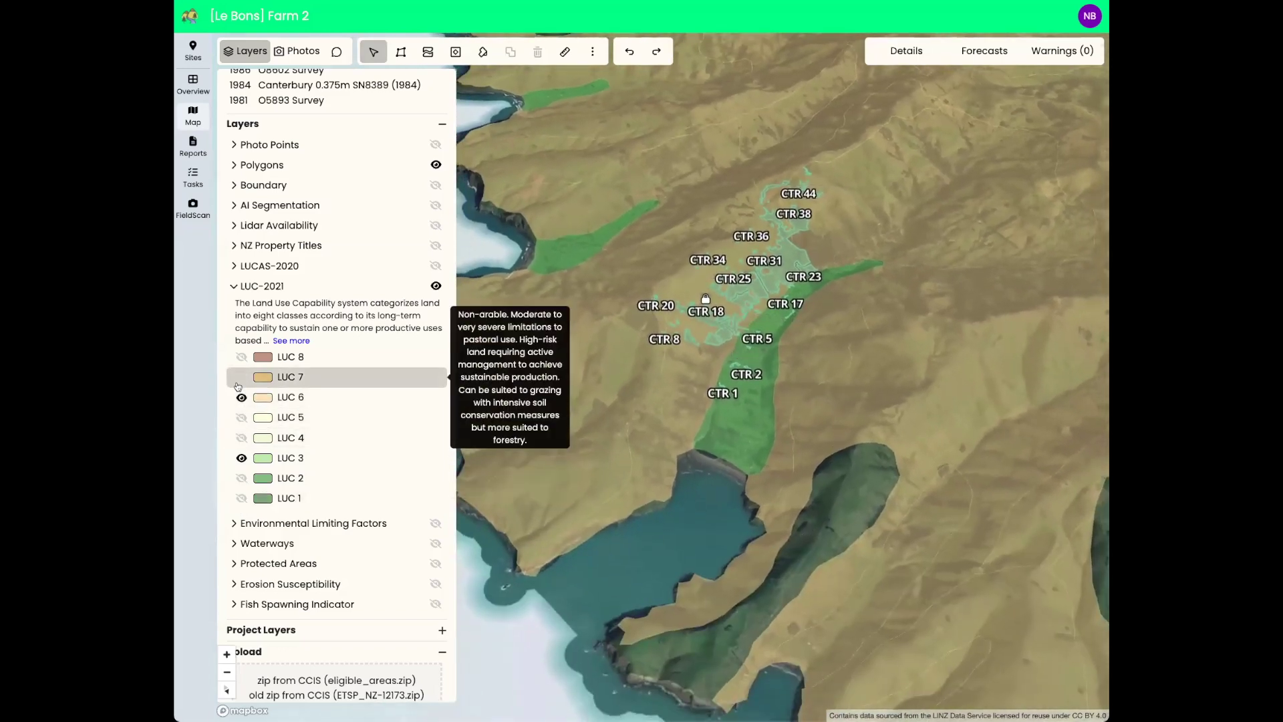
click(241, 417)
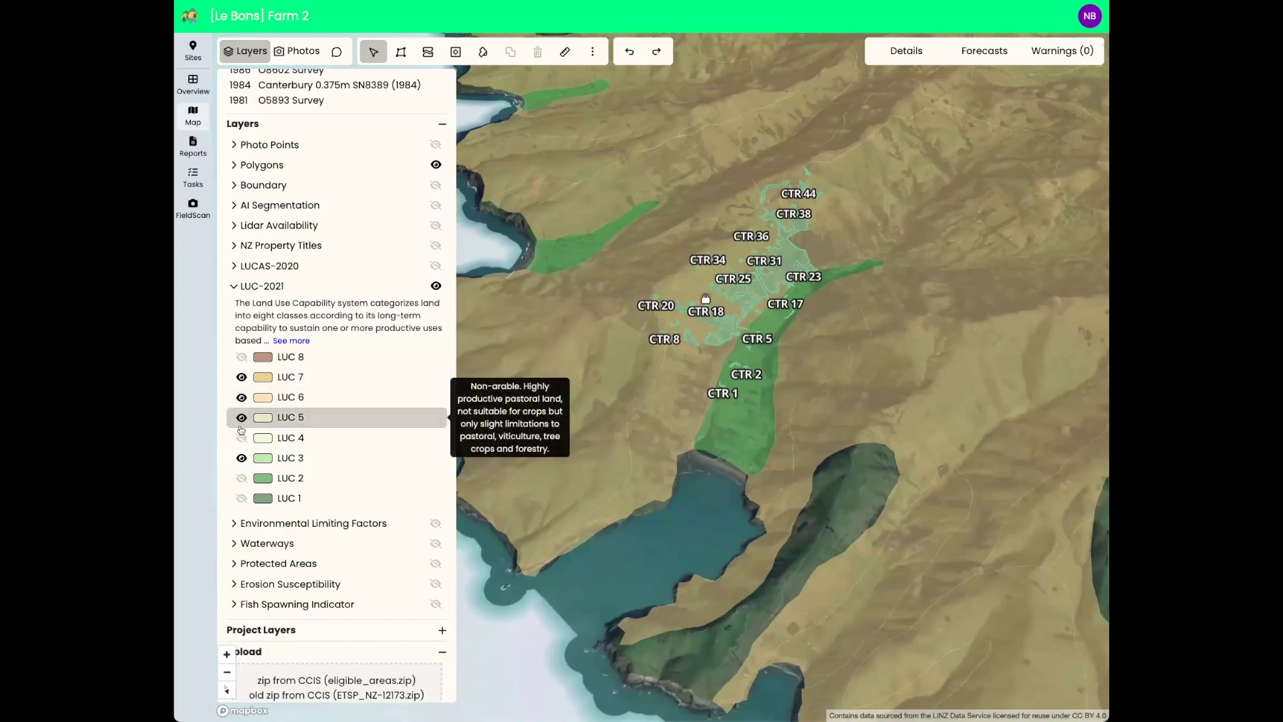
click(242, 438)
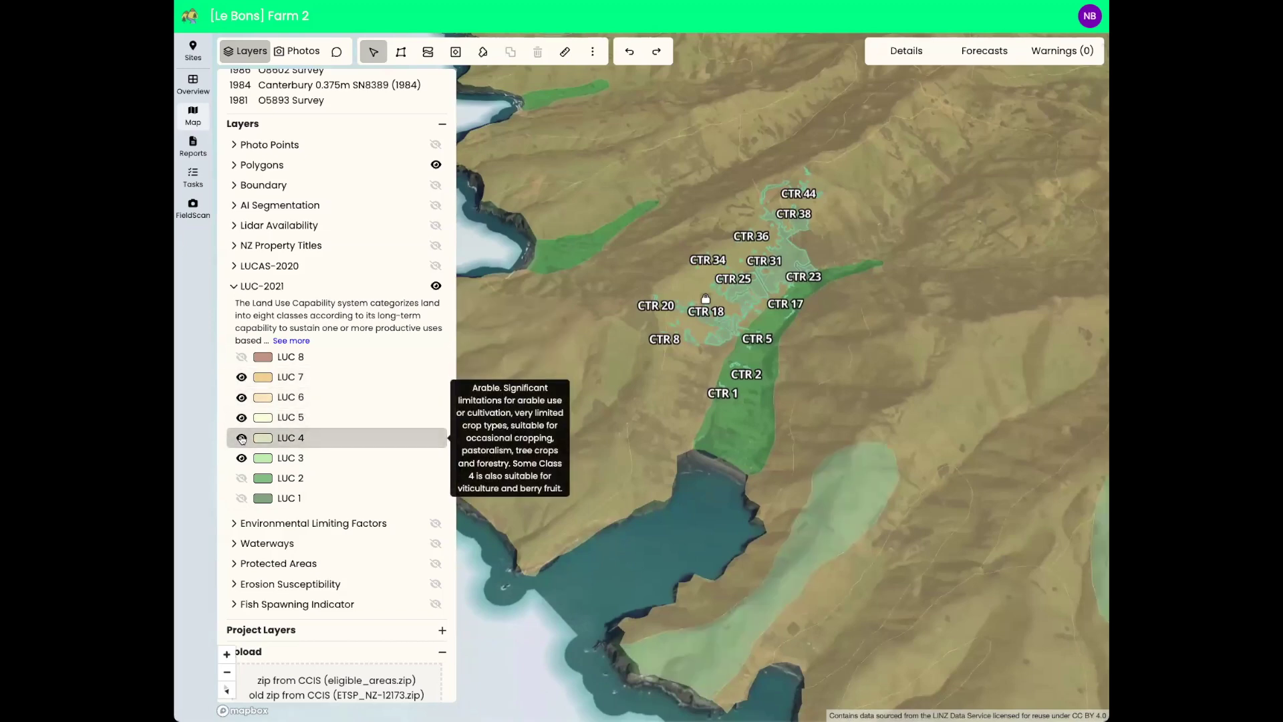
click(241, 397)
click(242, 417)
click(241, 377)
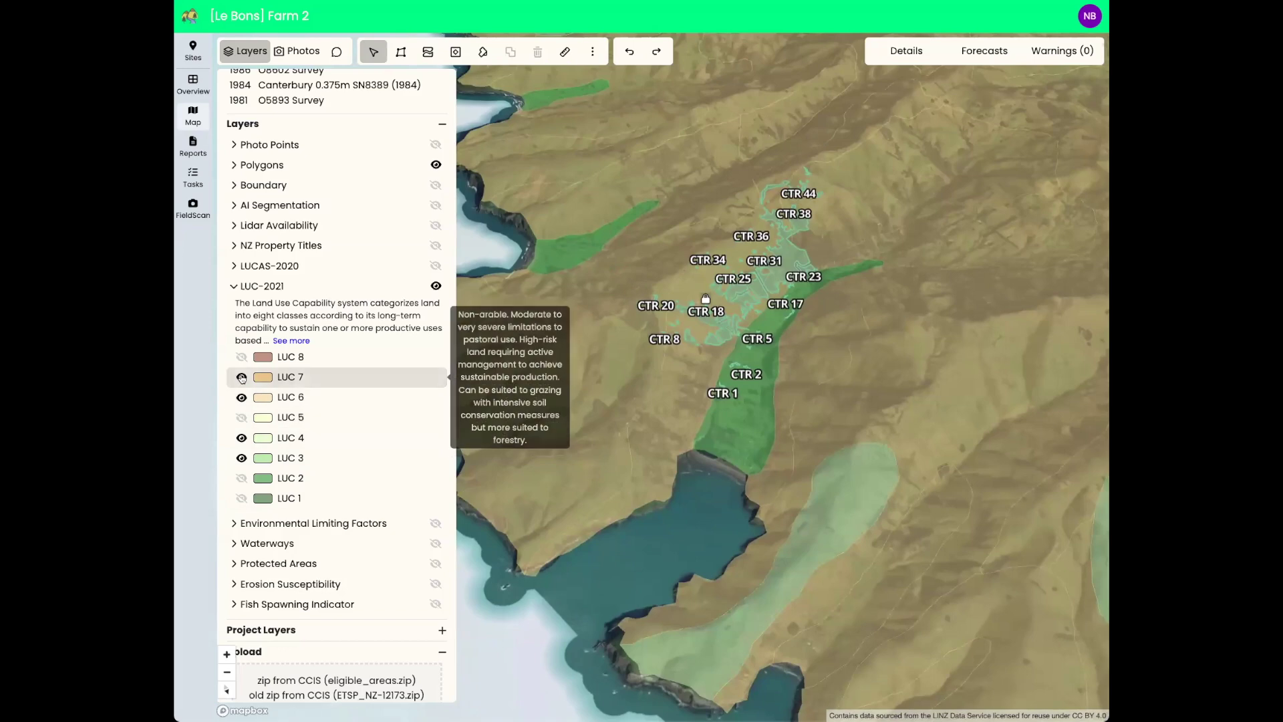
Examine how the LUC 6, LUC 4 and LUC 3 land is distributed around the coast and across [Le Bons] Farm 2.
scroll(678, 426, down, 5)
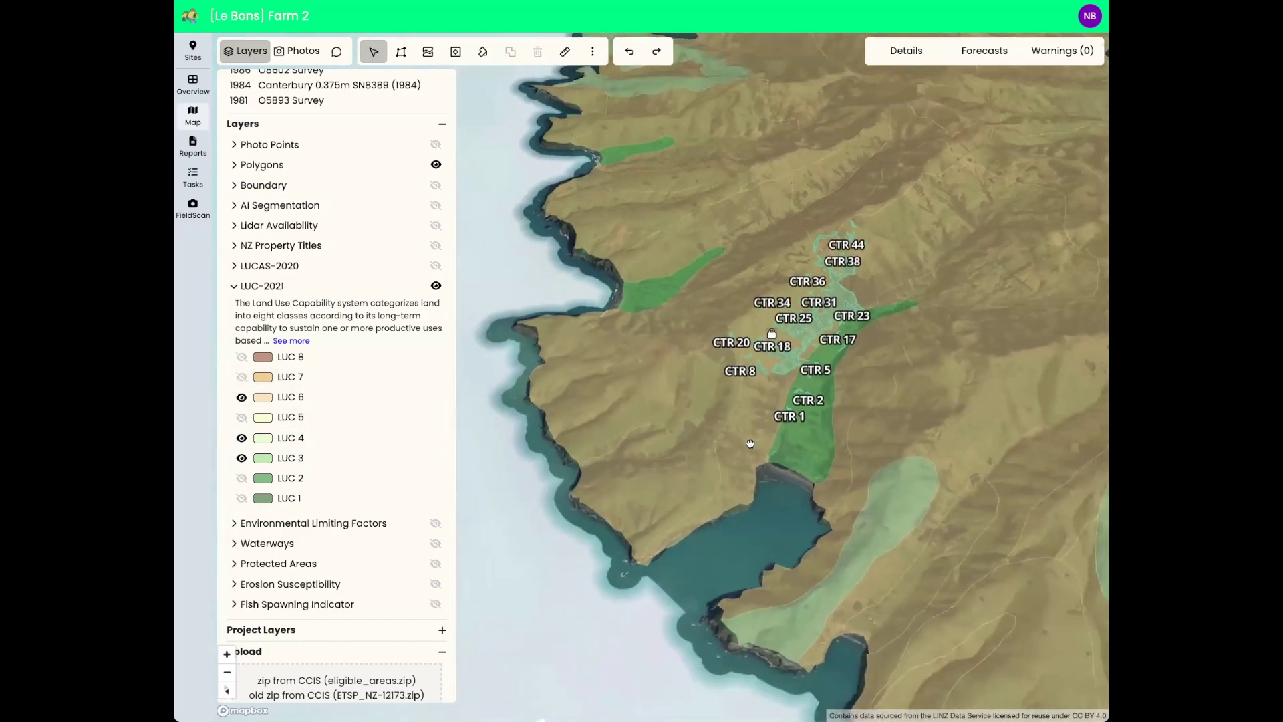
drag(777, 428, 735, 422)
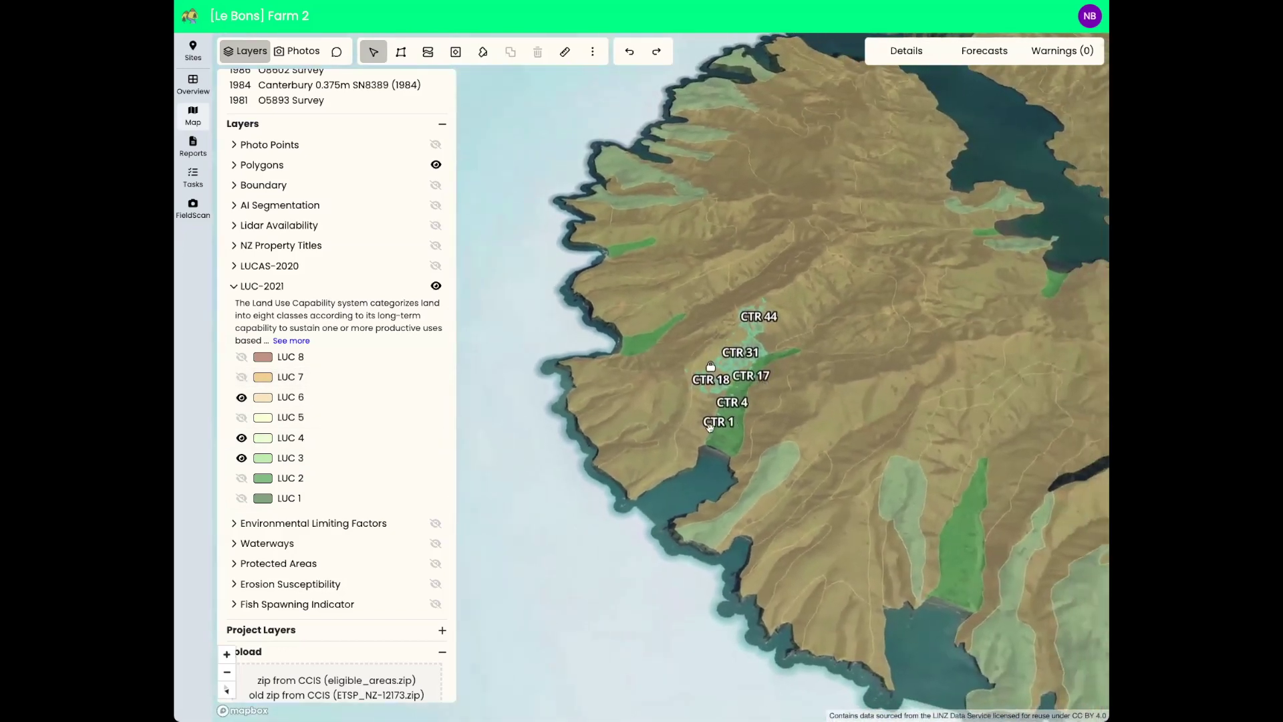
scroll(717, 391, up, 3)
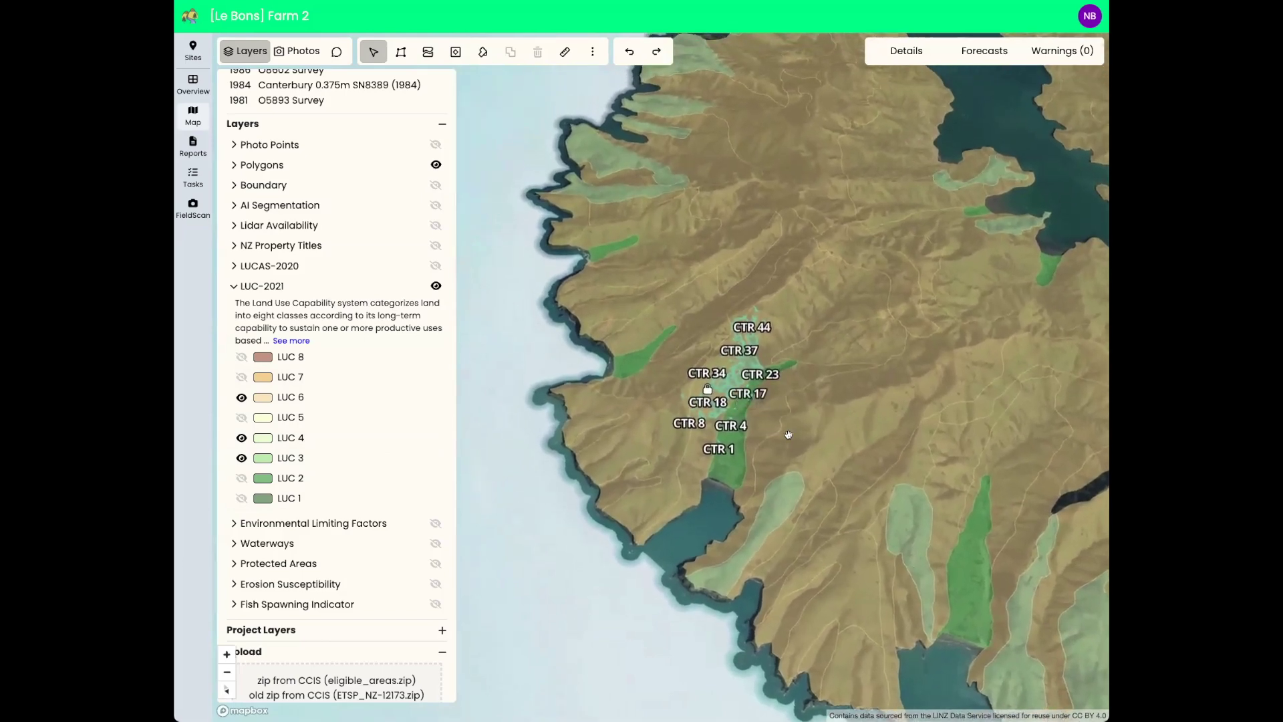
scroll(734, 412, up, 1)
scroll(735, 412, up, 3)
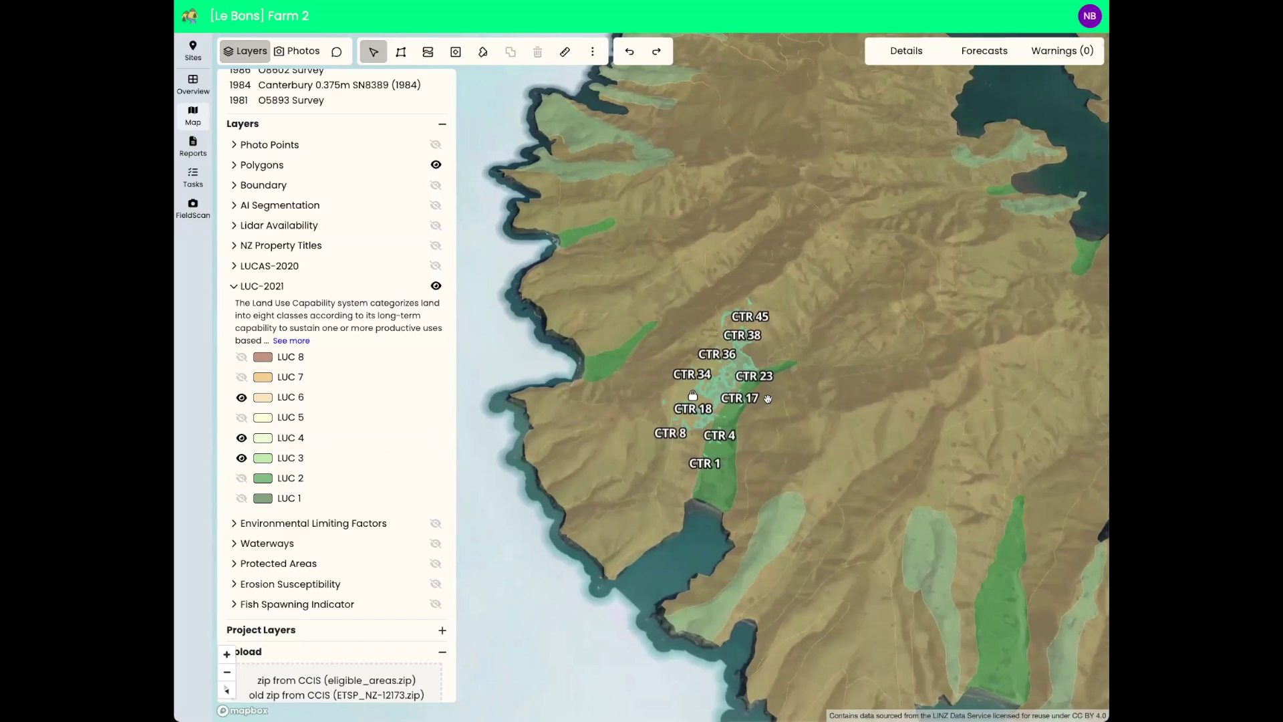
mouse_move(285, 401)
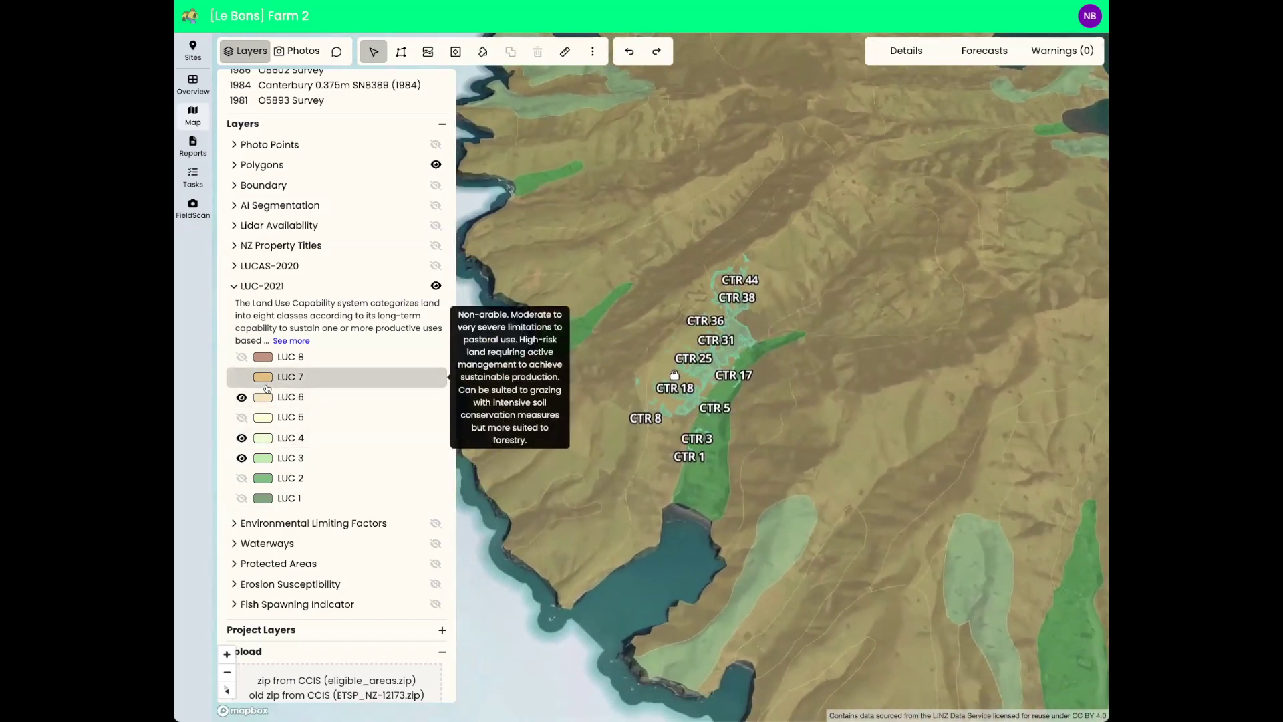
scroll(614, 377, up, 3)
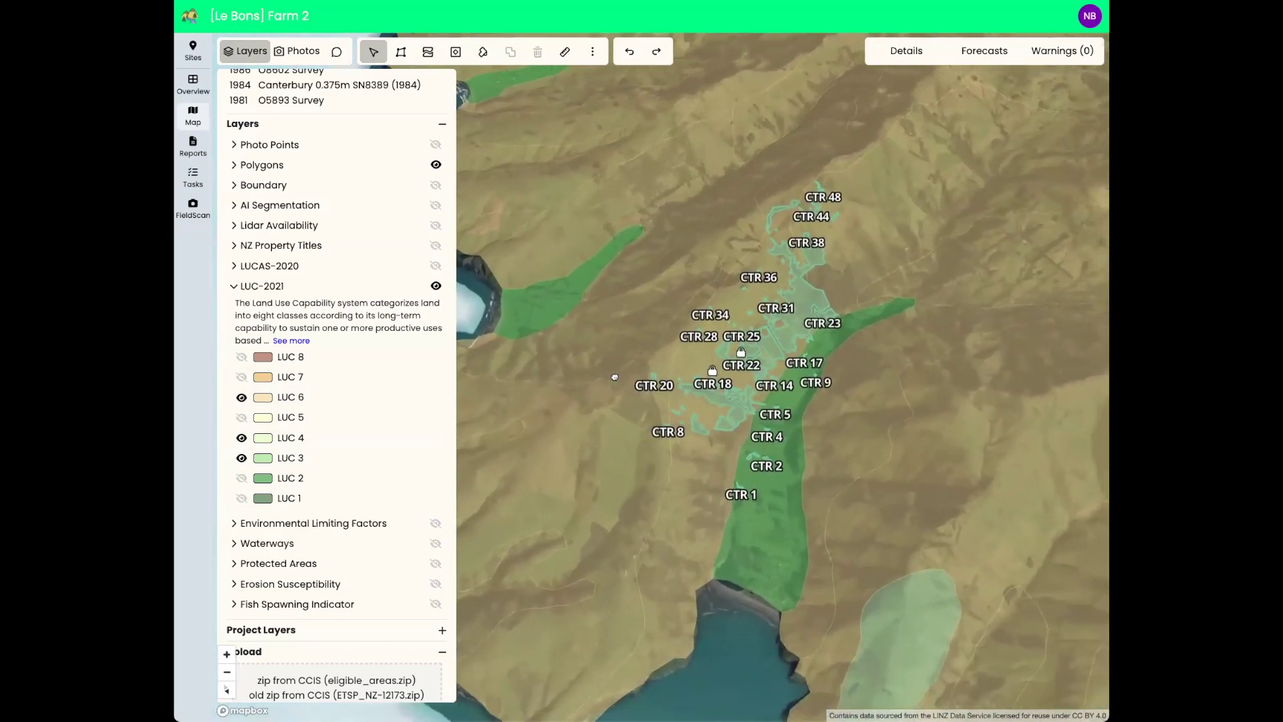
scroll(728, 344, up, 5)
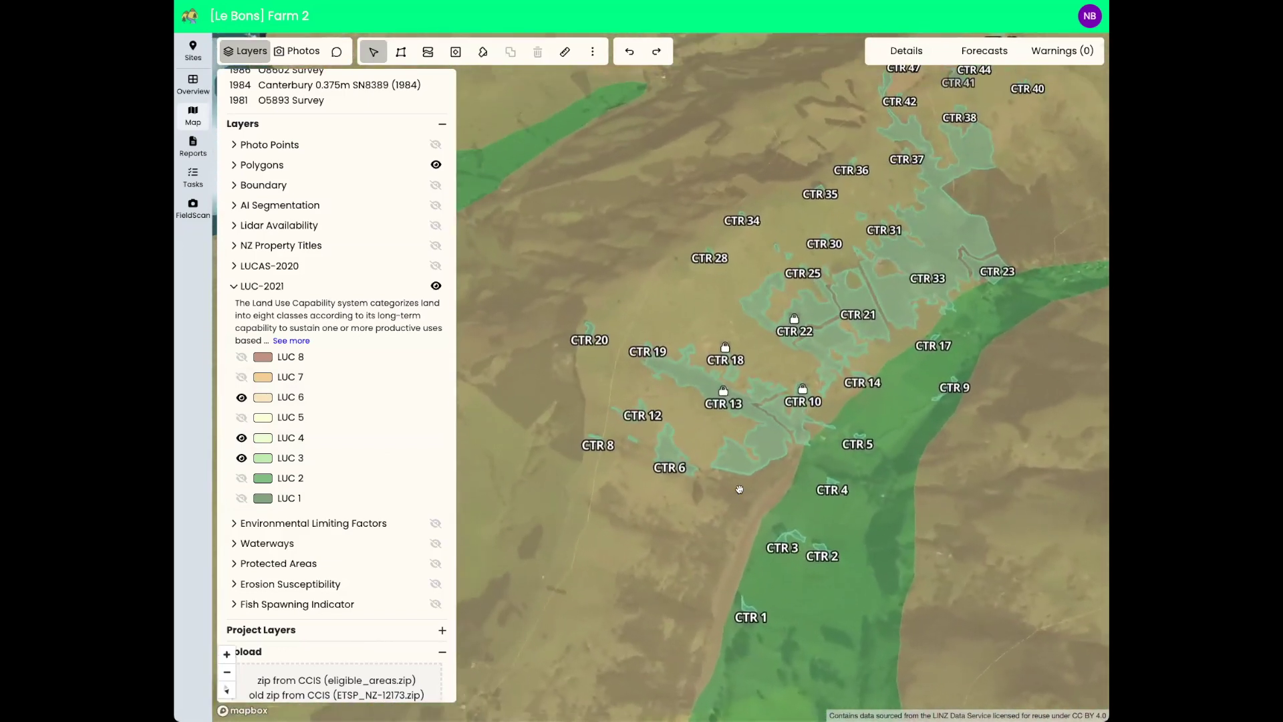
Hide the LUC-2021 layer, show the Erosion Susceptibility layer, and review it across the farm and the surrounding coast.
scroll(739, 489, up, 5)
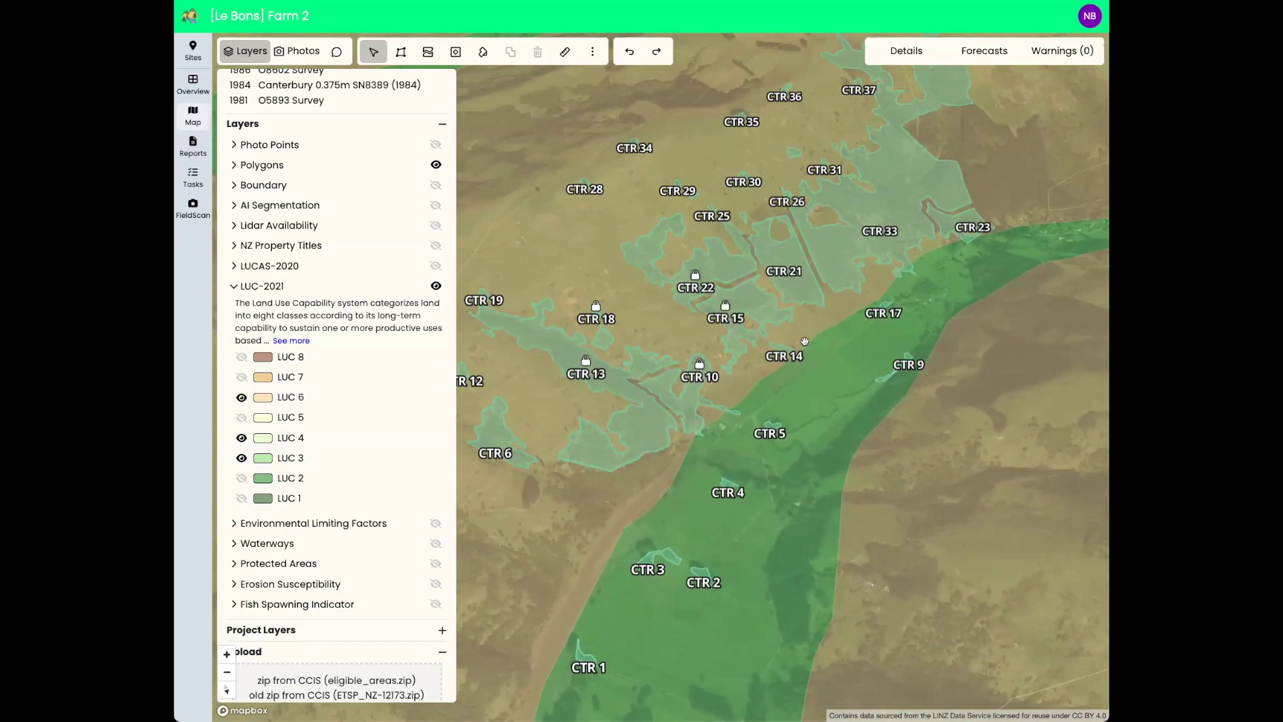
mouse_move(254, 437)
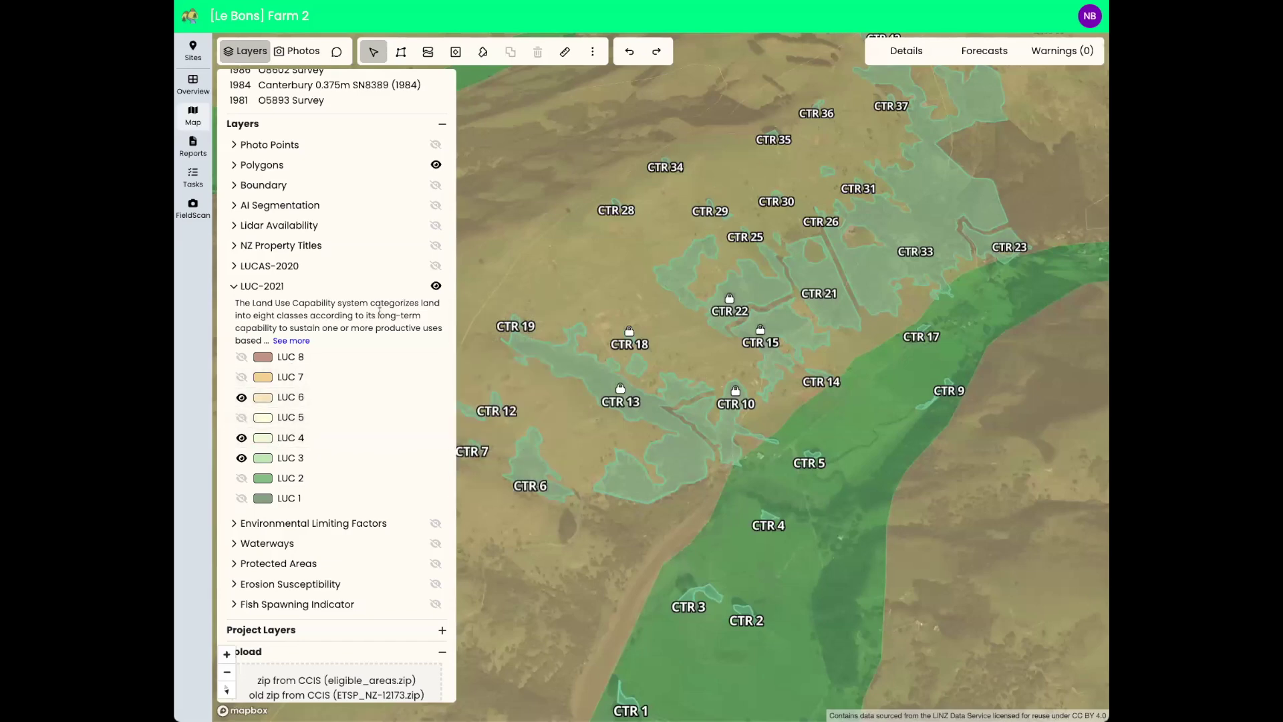
click(436, 286)
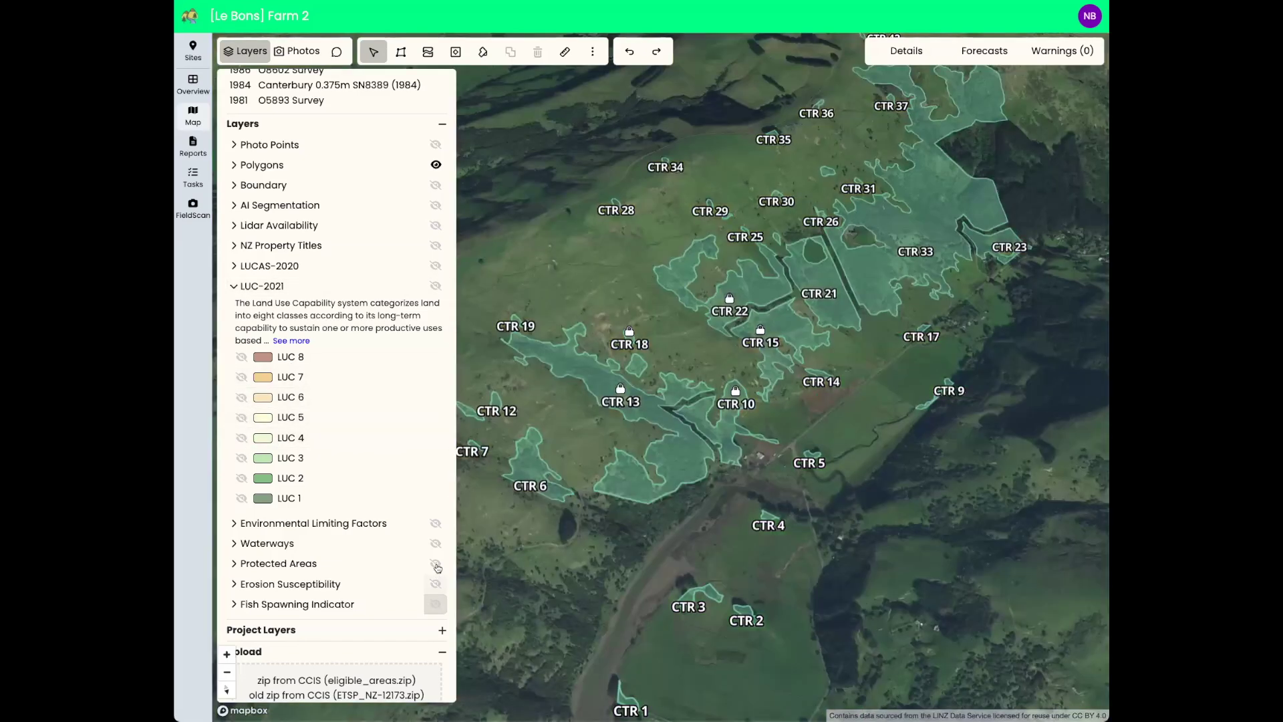
click(435, 583)
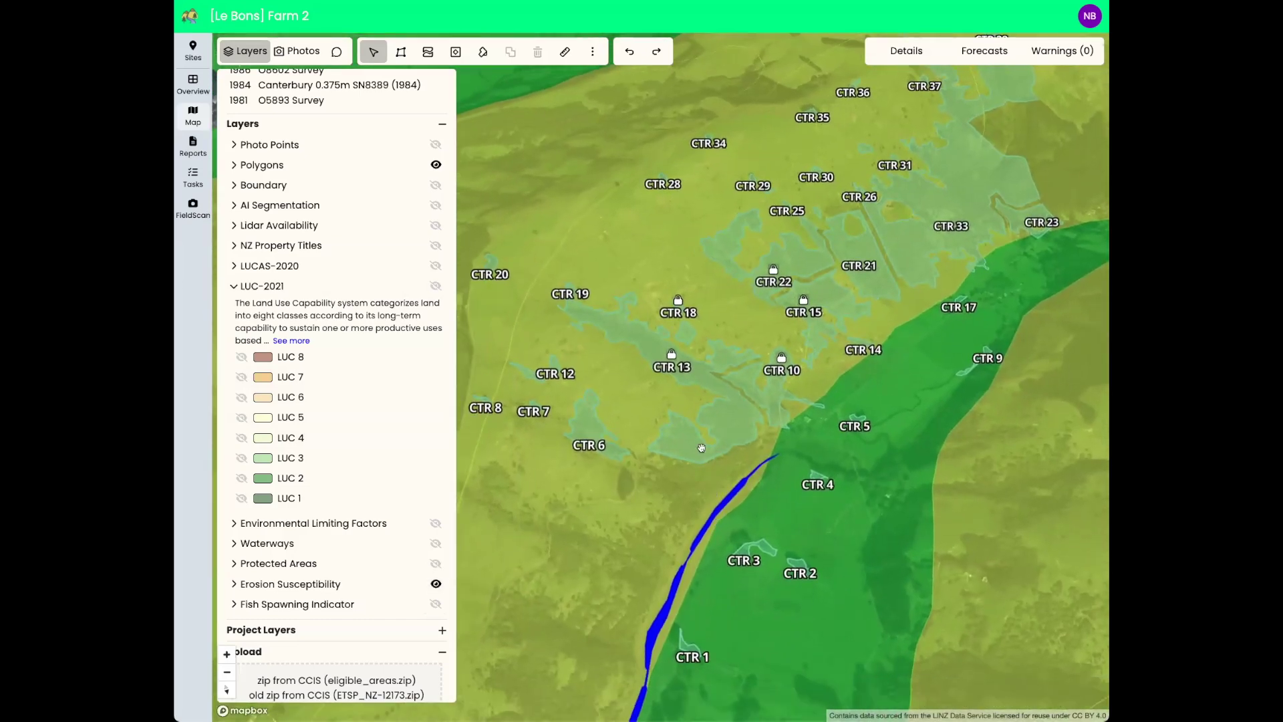
scroll(652, 392, up, 2)
scroll(653, 392, down, 5)
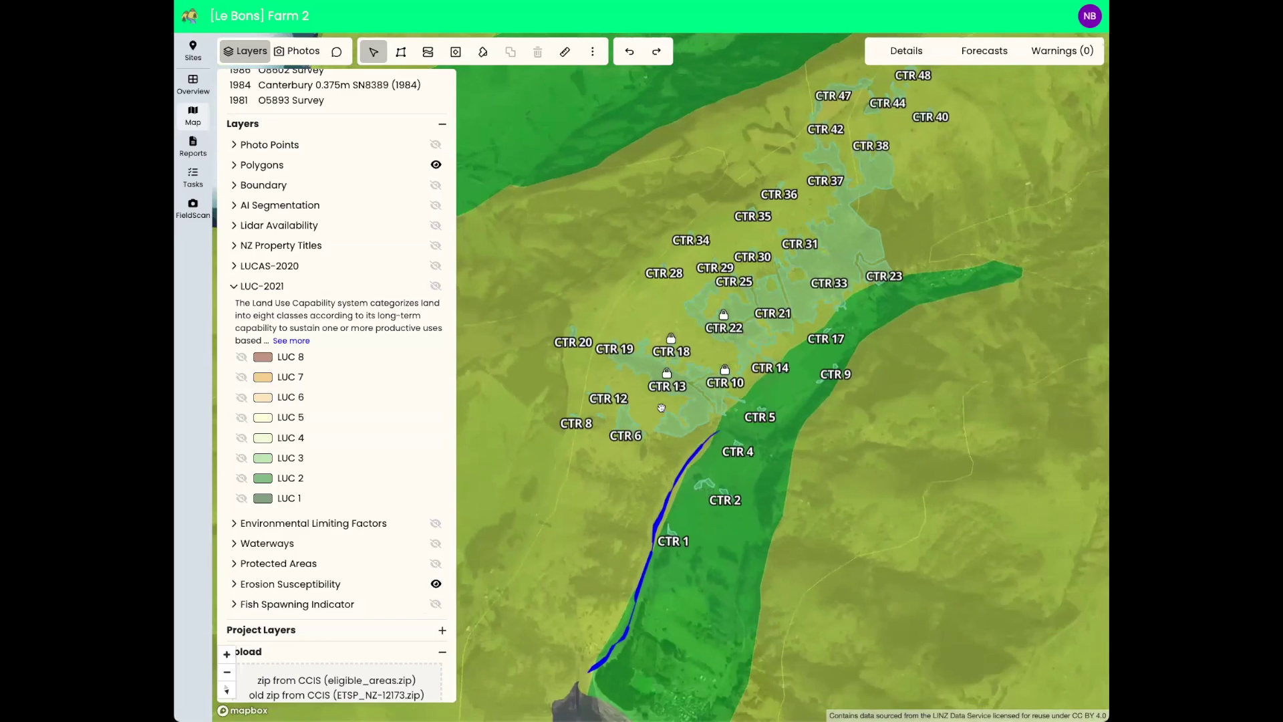
scroll(802, 534, down, 3)
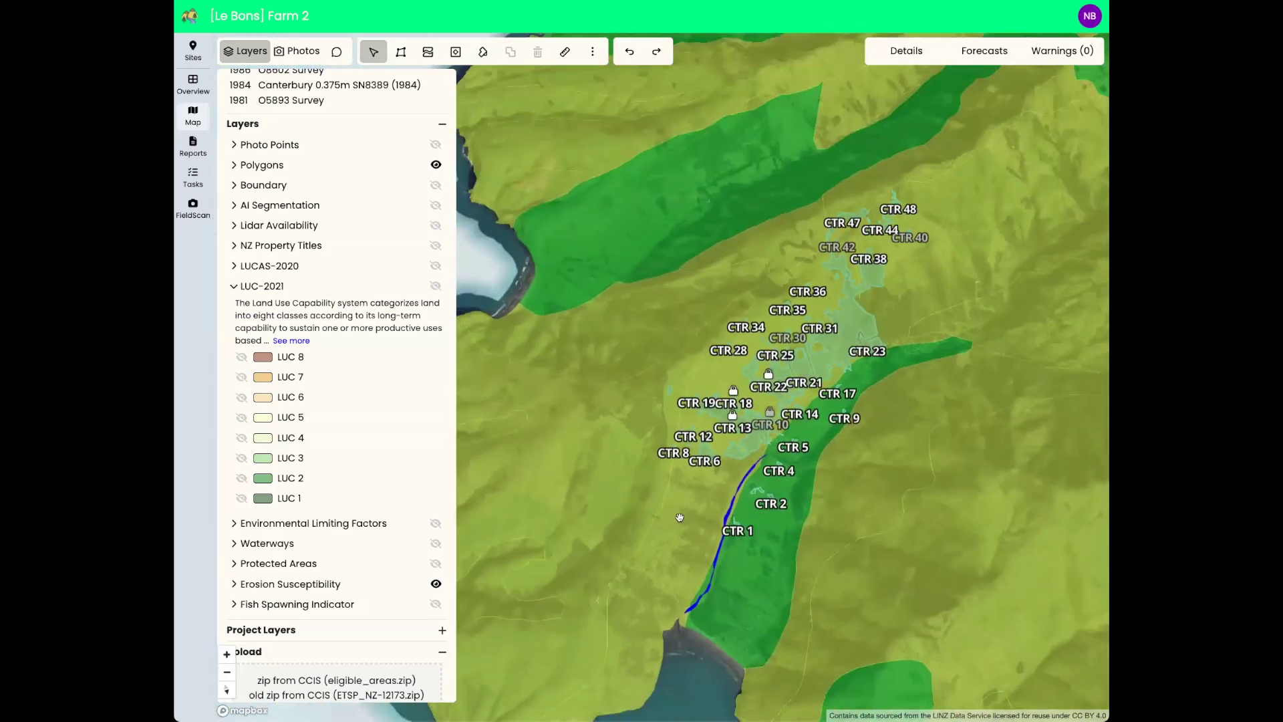
scroll(808, 471, up, 2)
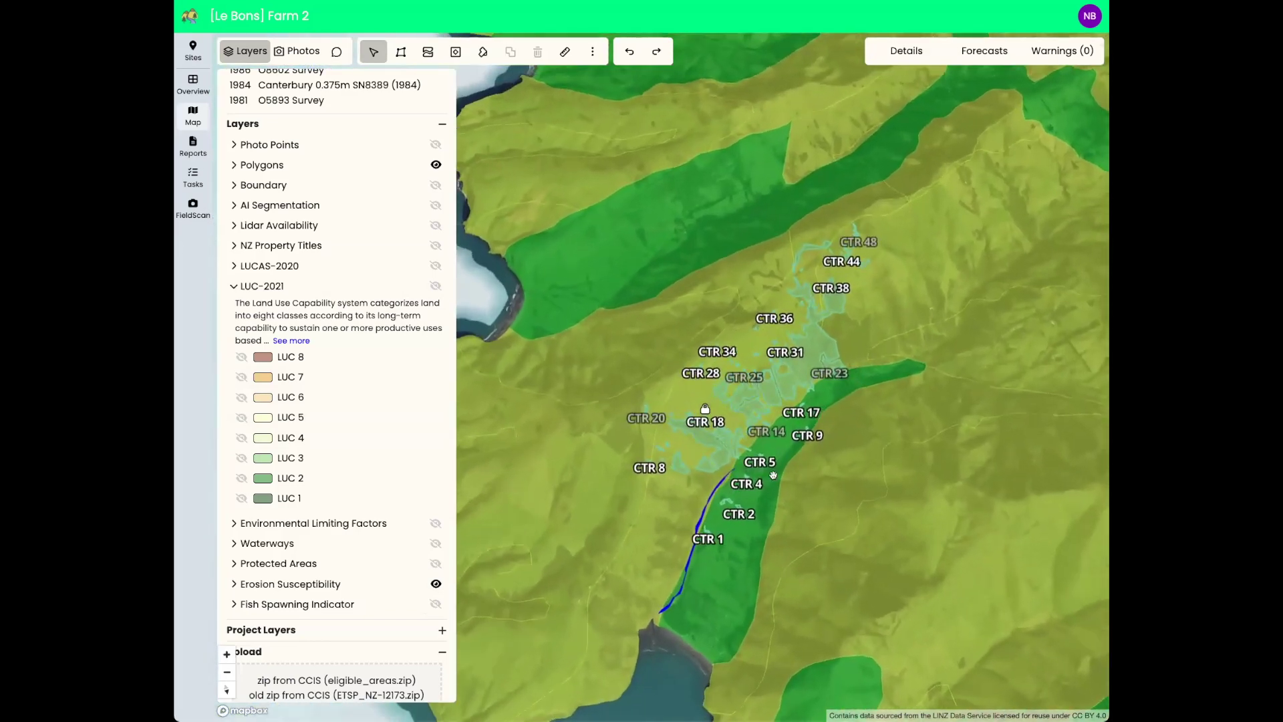
scroll(771, 460, up, 1)
scroll(771, 459, up, 2)
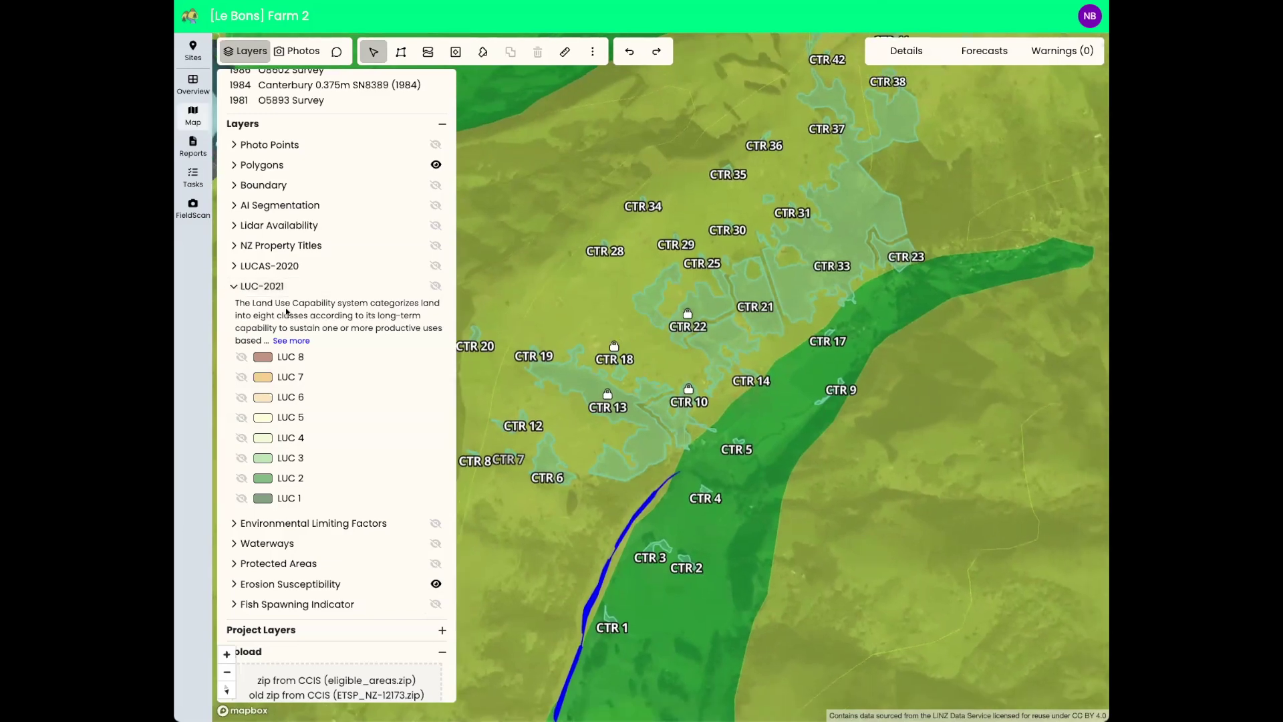
Show the farm's Boundary layer and hide the Erosion Susceptibility layer.
click(436, 185)
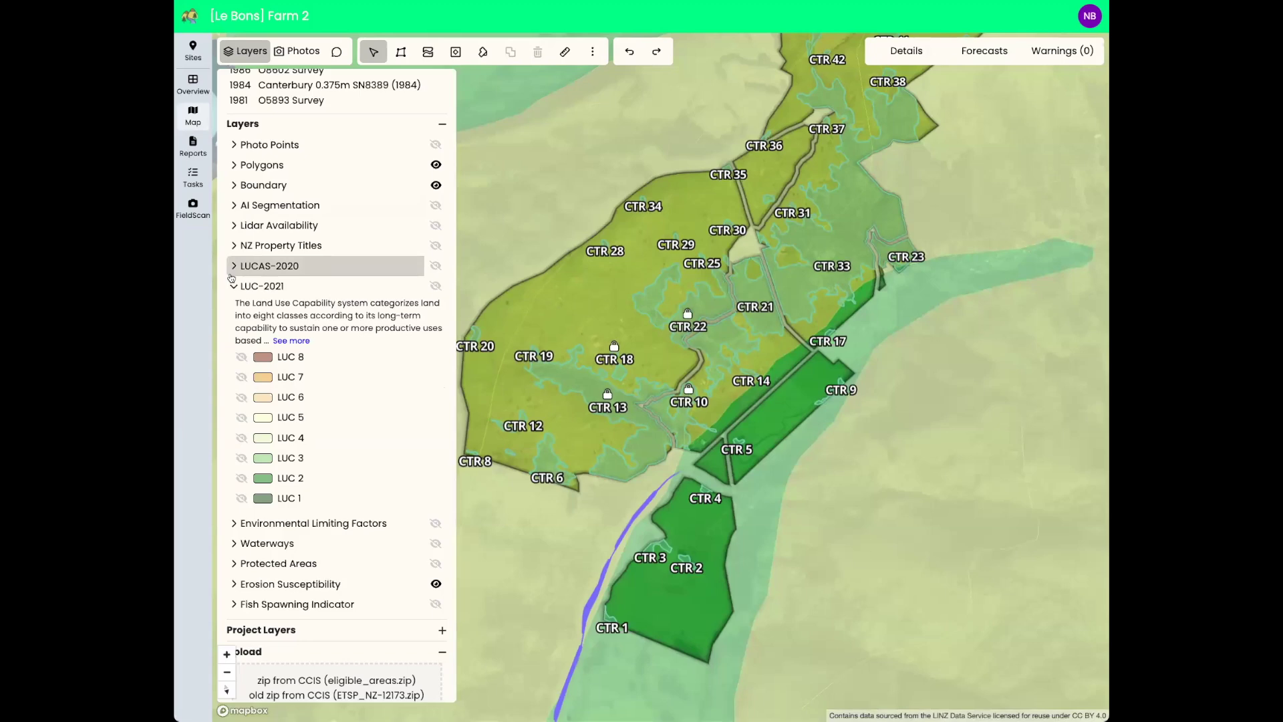
click(436, 583)
scroll(731, 383, up, 3)
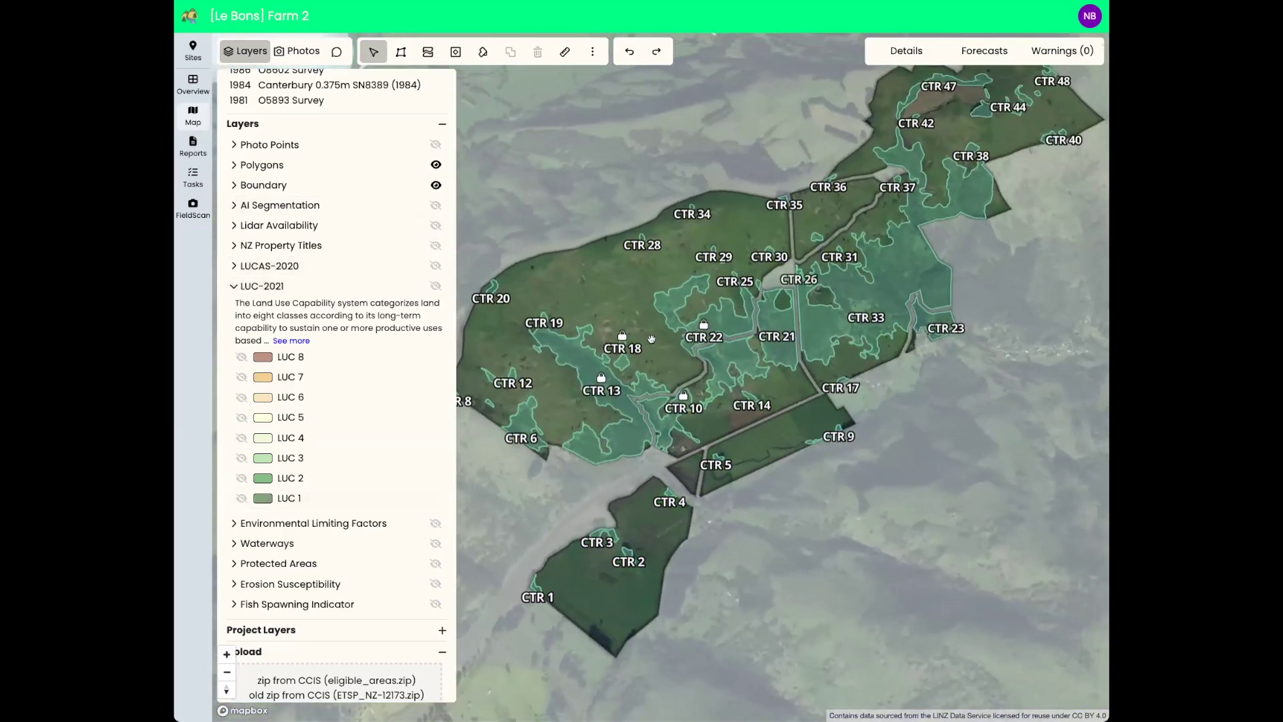
Examine the bare, eroded hillside around CTR 18 and CTR 16 in close-up aerial imagery.
scroll(754, 395, up, 5)
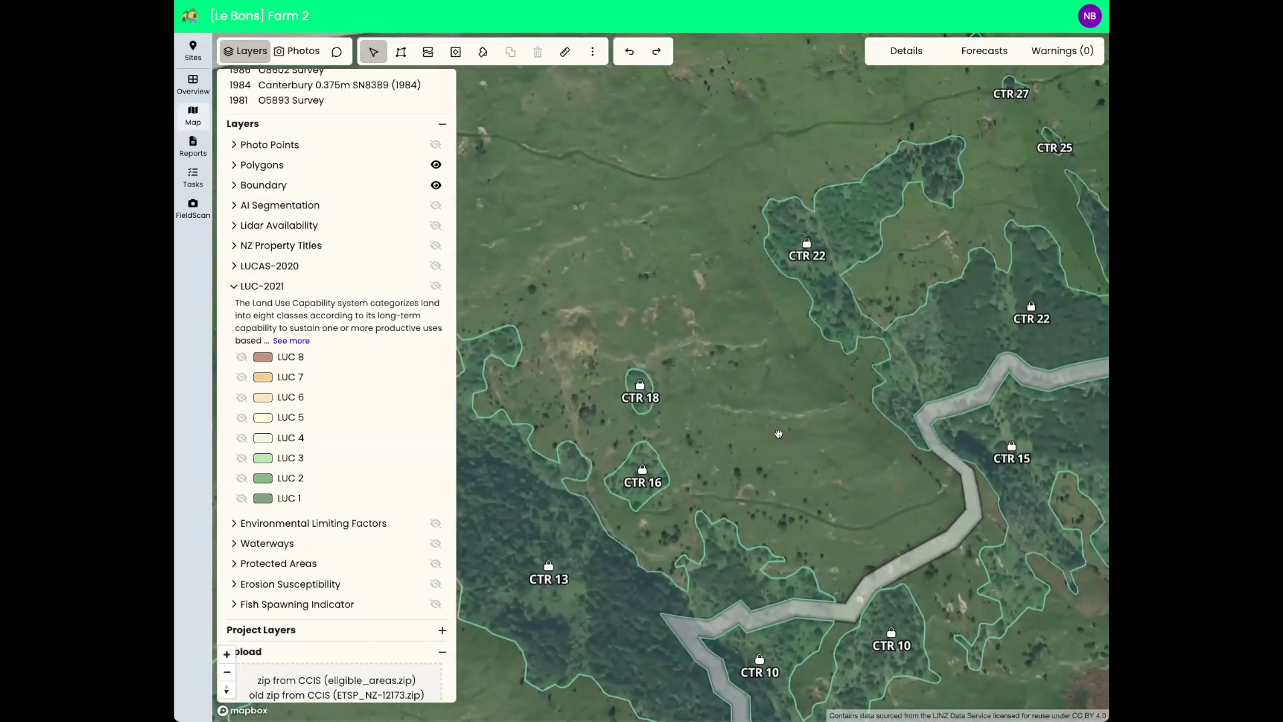
drag(895, 415, 843, 401)
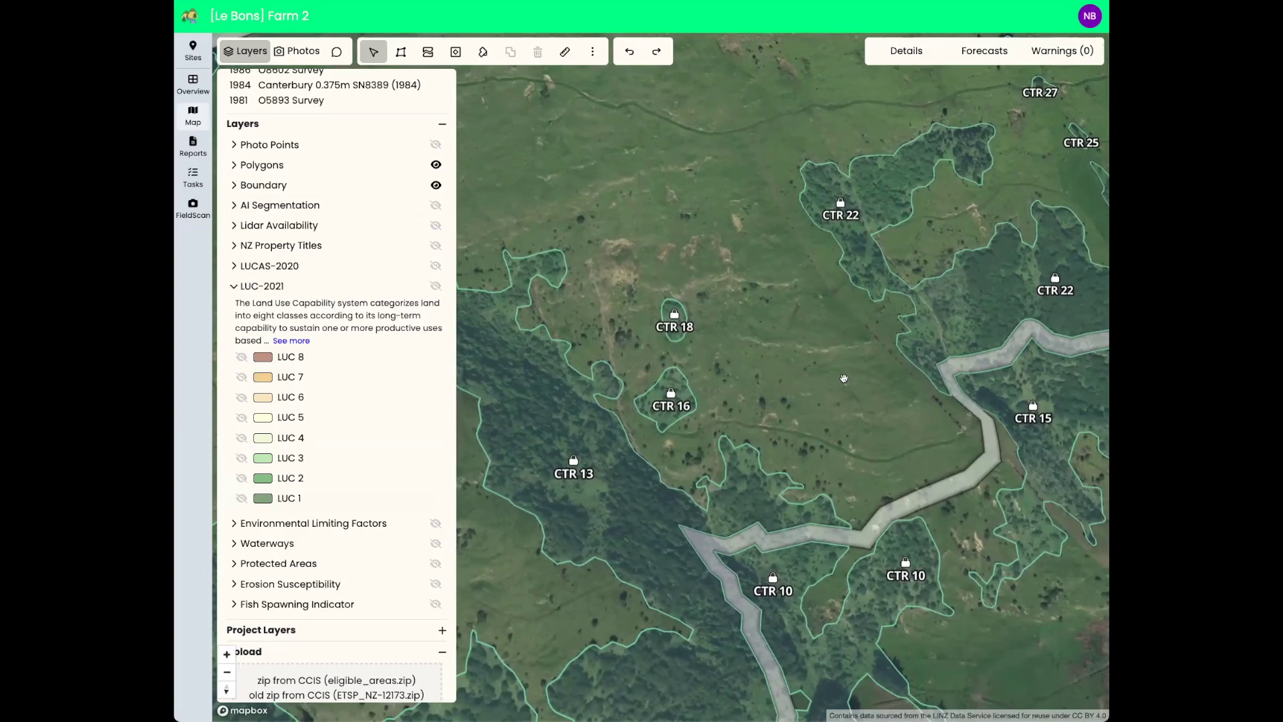
scroll(751, 382, up, 4)
drag(760, 435, 648, 324)
scroll(649, 324, down, 5)
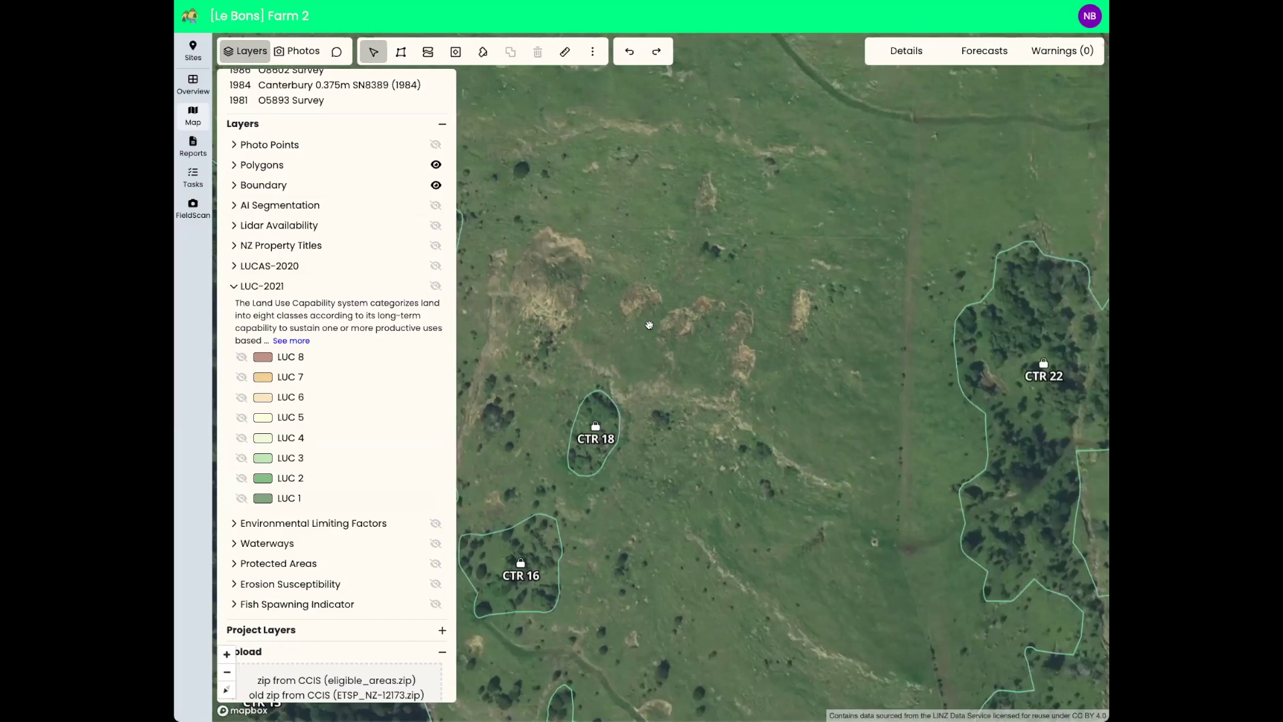
drag(691, 325, 702, 325)
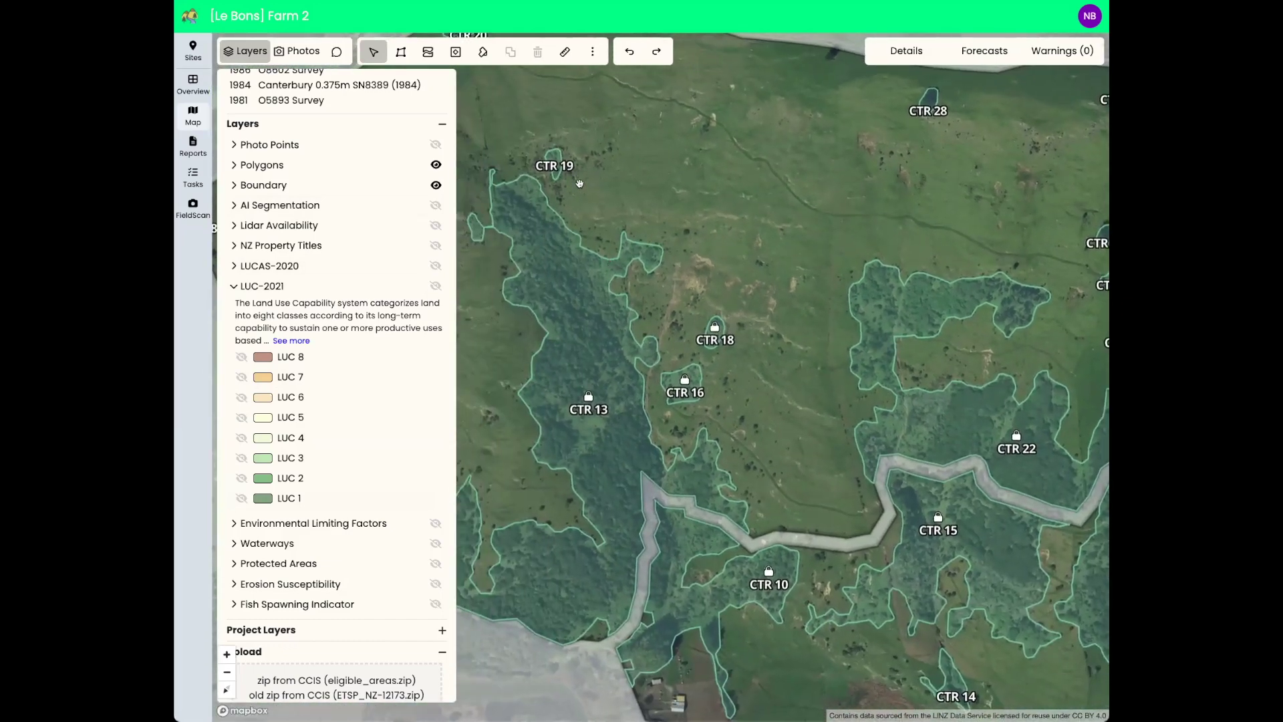
Start a polygon at the forest edge of CTR 13, running across above the eroded slope and down alongside CTR 22.
click(401, 51)
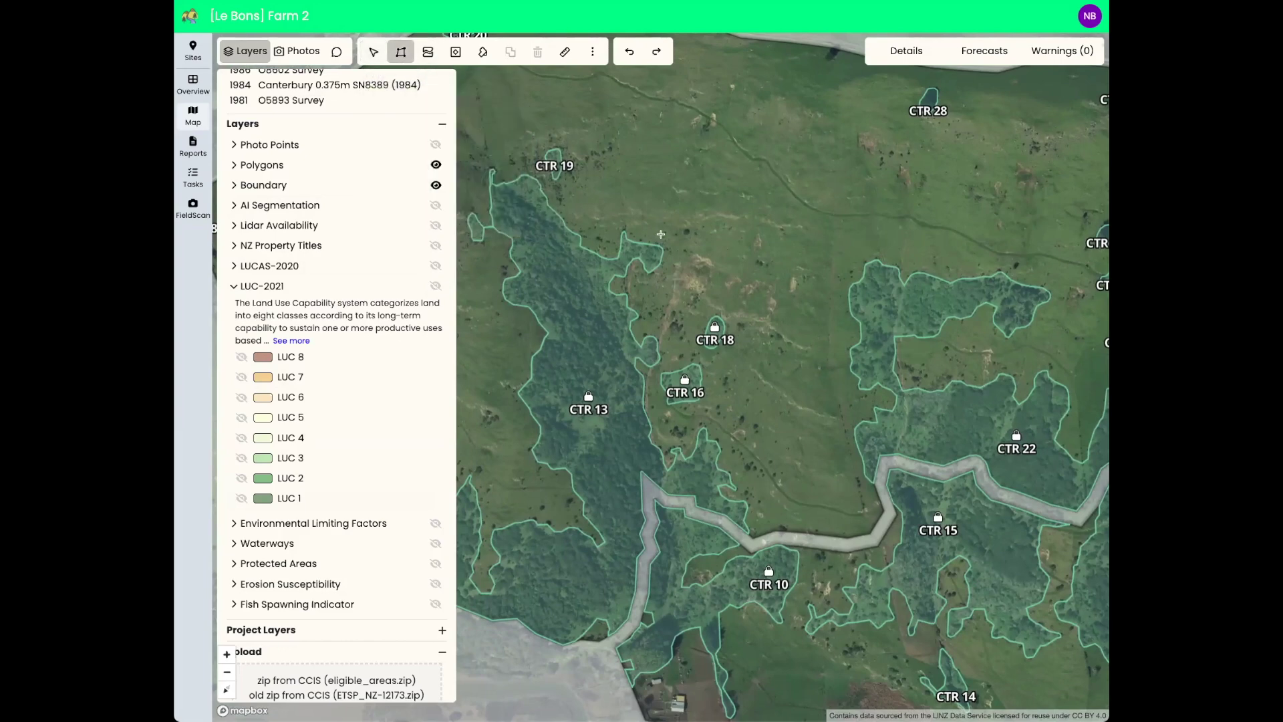
scroll(671, 250, up, 3)
click(656, 258)
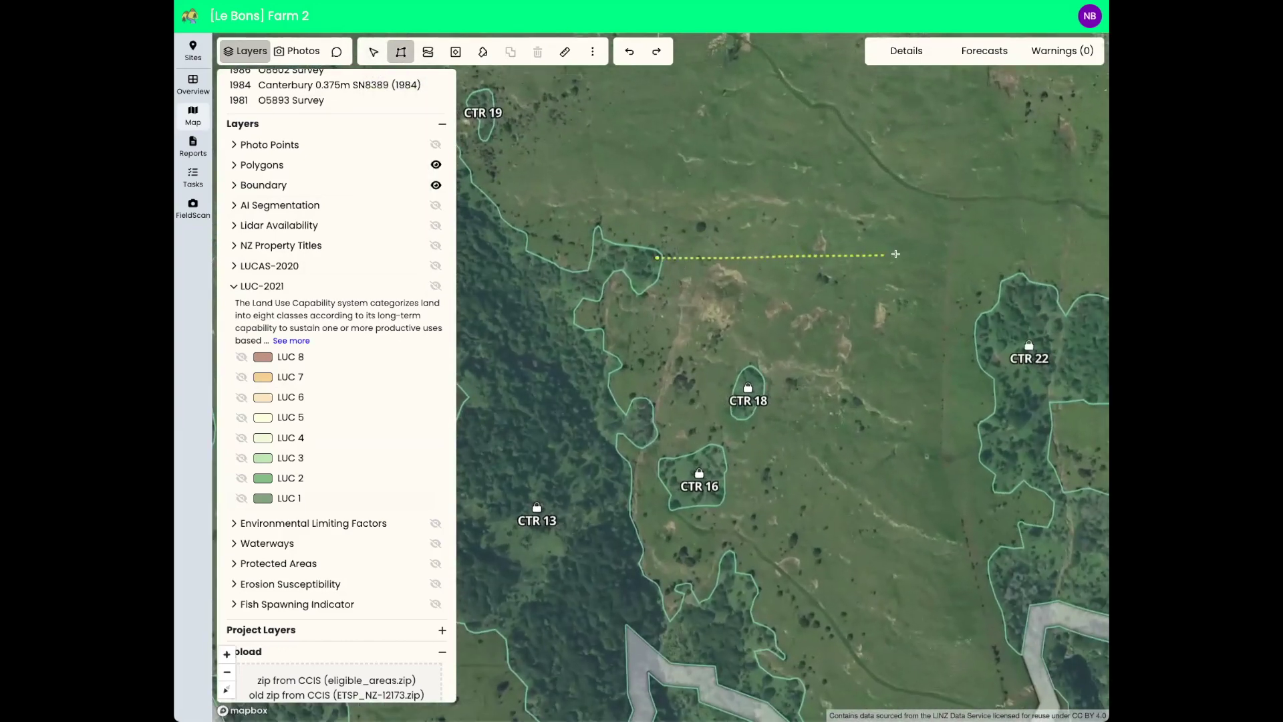
click(946, 272)
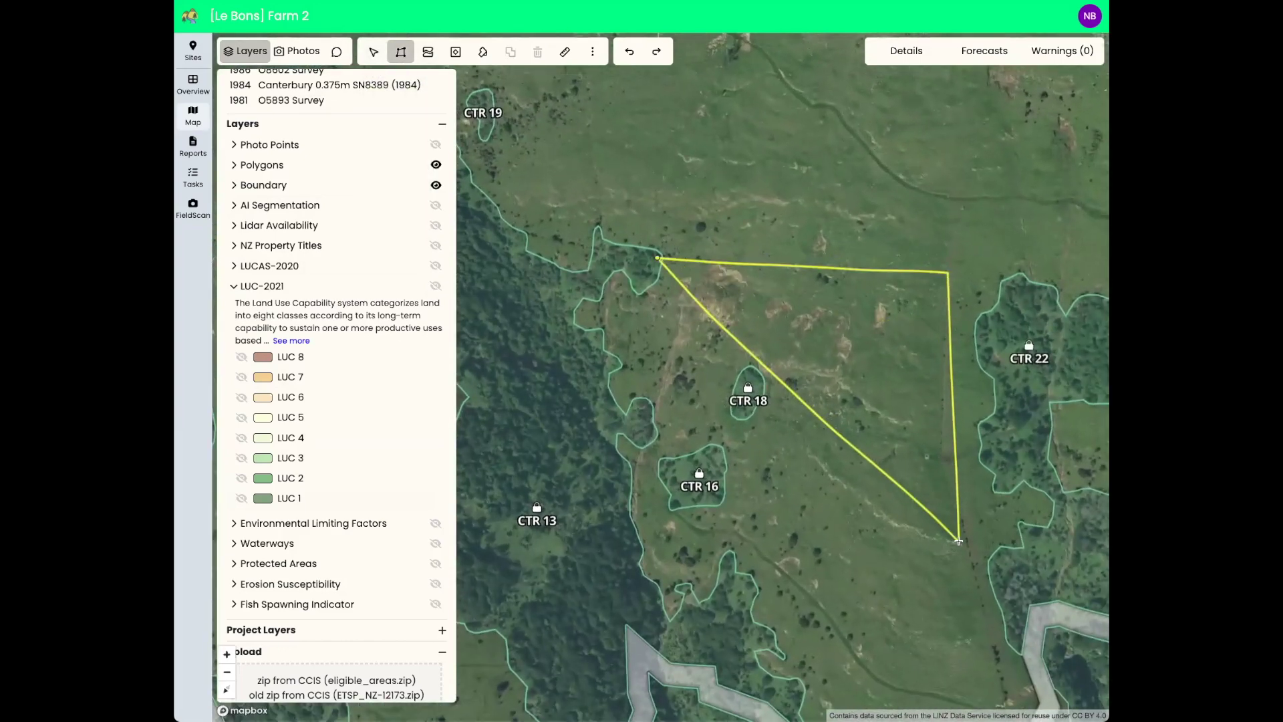
click(939, 458)
scroll(755, 501, down, 3)
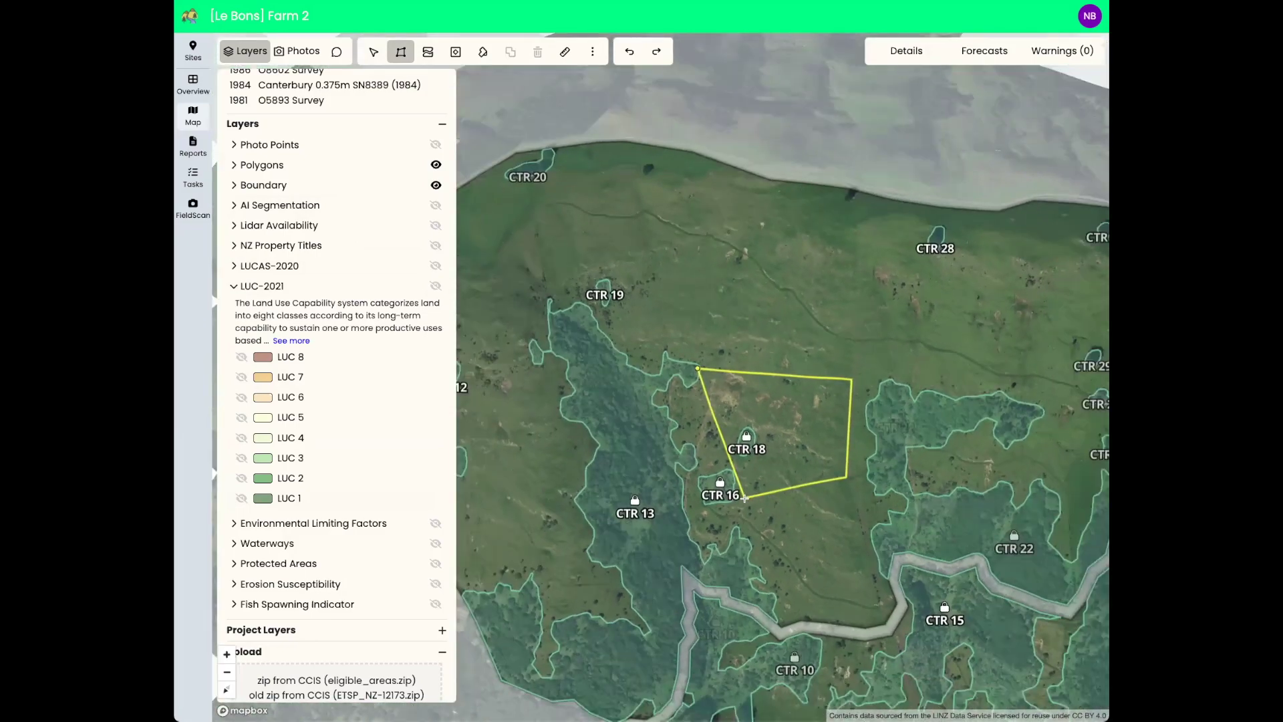
scroll(835, 555, up, 4)
scroll(885, 601, up, 3)
scroll(750, 481, down, 4)
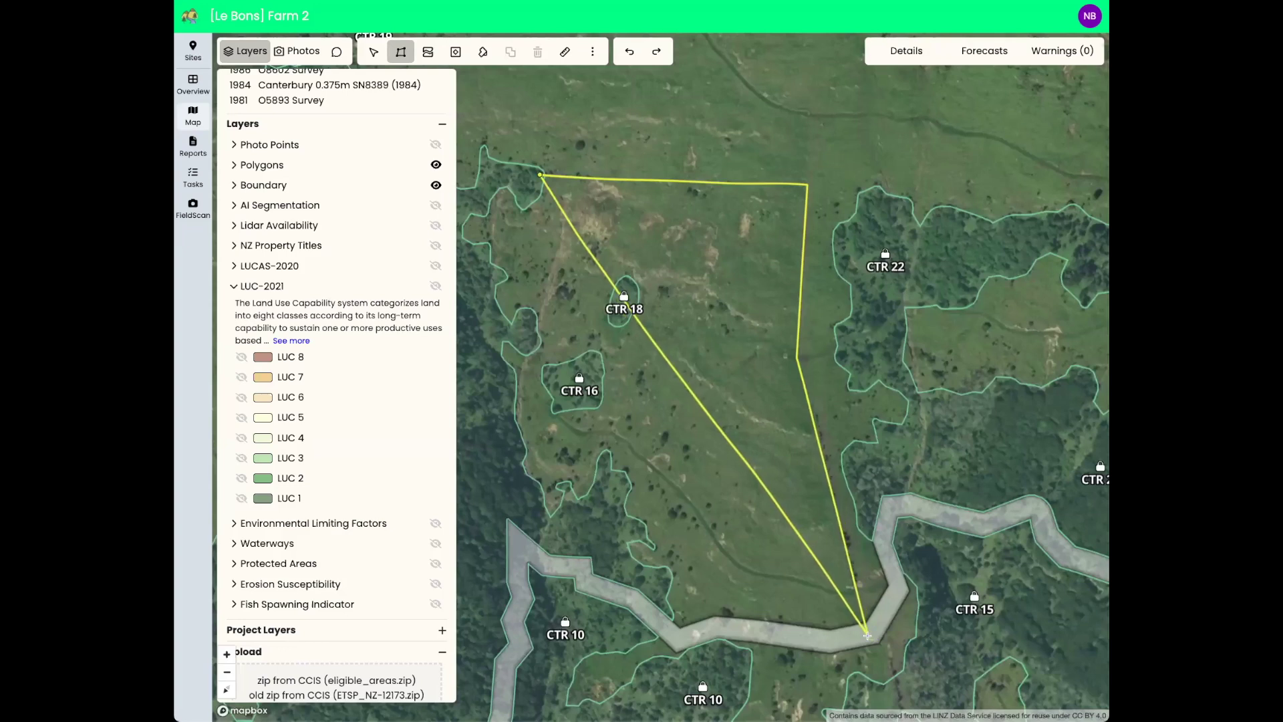
Continue the polygon along the track beside CTR 15 and CTR 10, loop it through CTR 13 and close it at its starting corner.
click(867, 635)
click(792, 640)
click(702, 628)
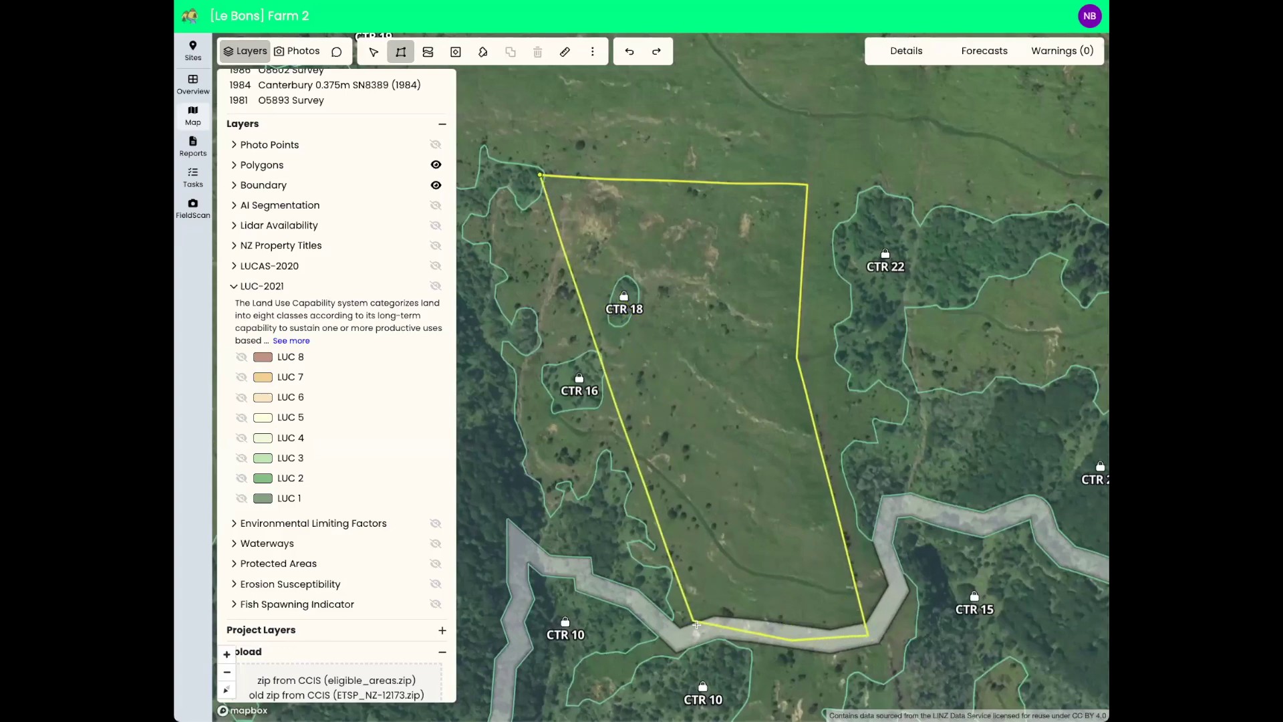
click(673, 636)
click(629, 601)
click(583, 579)
click(527, 551)
scroll(610, 467, down, 3)
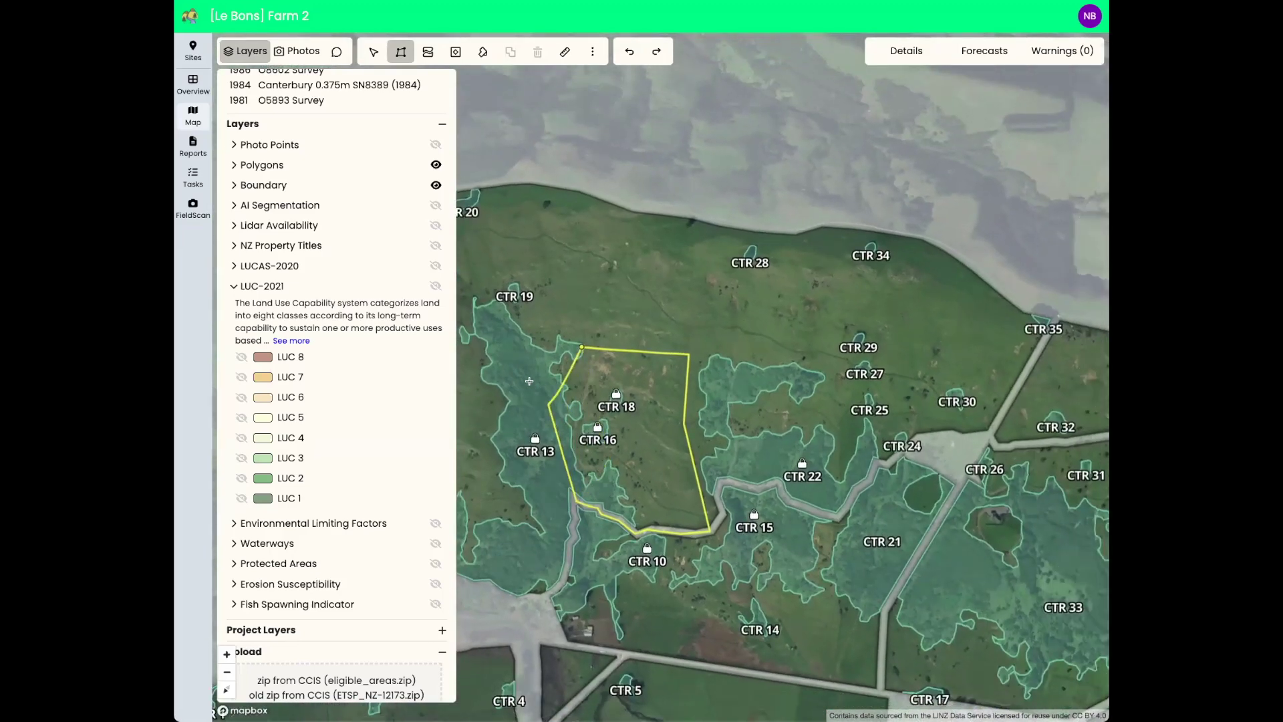
click(529, 368)
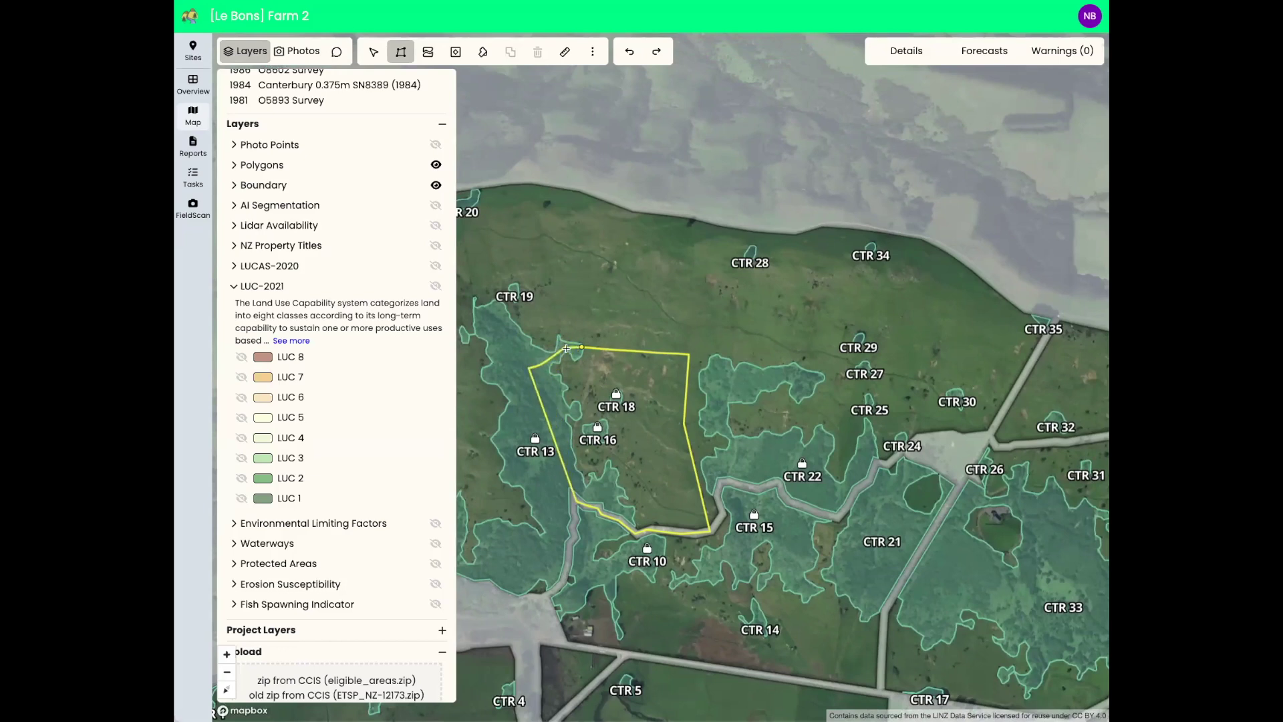
click(580, 347)
Crop the new polygon to the farm boundary and reselect its main area around CTR 16 and CTR 18.
scroll(629, 499, up, 5)
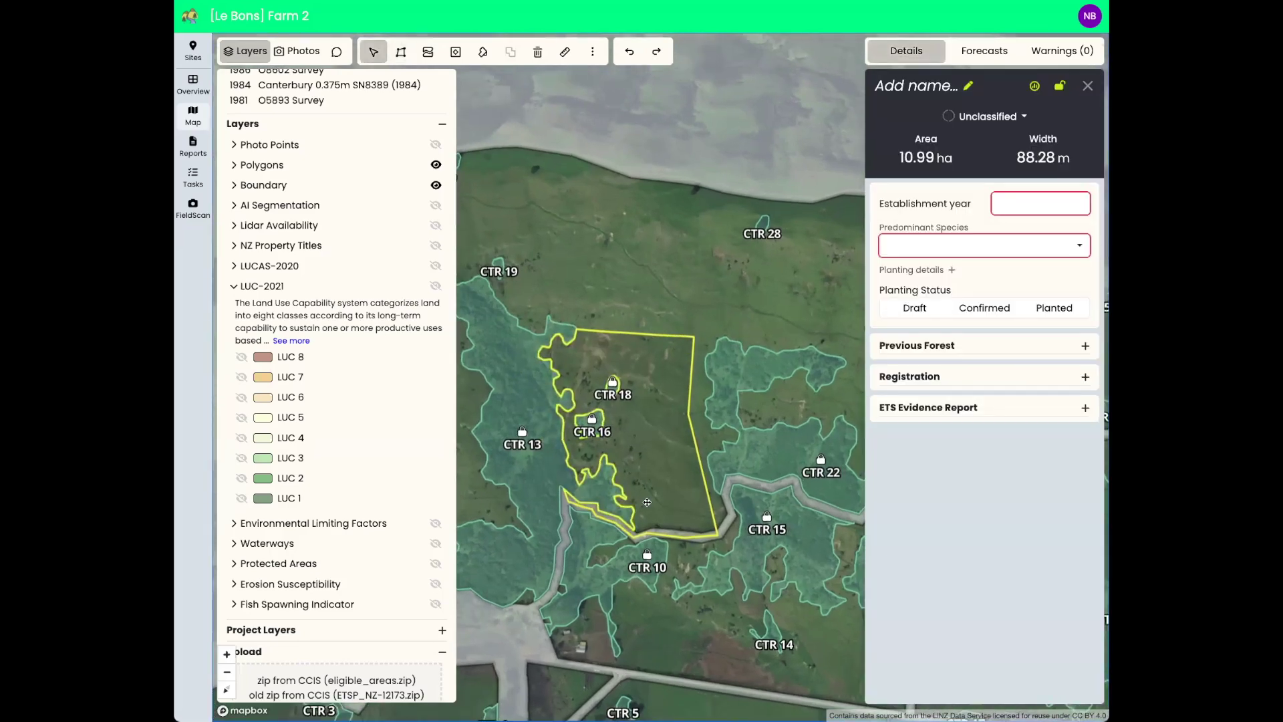
click(592, 52)
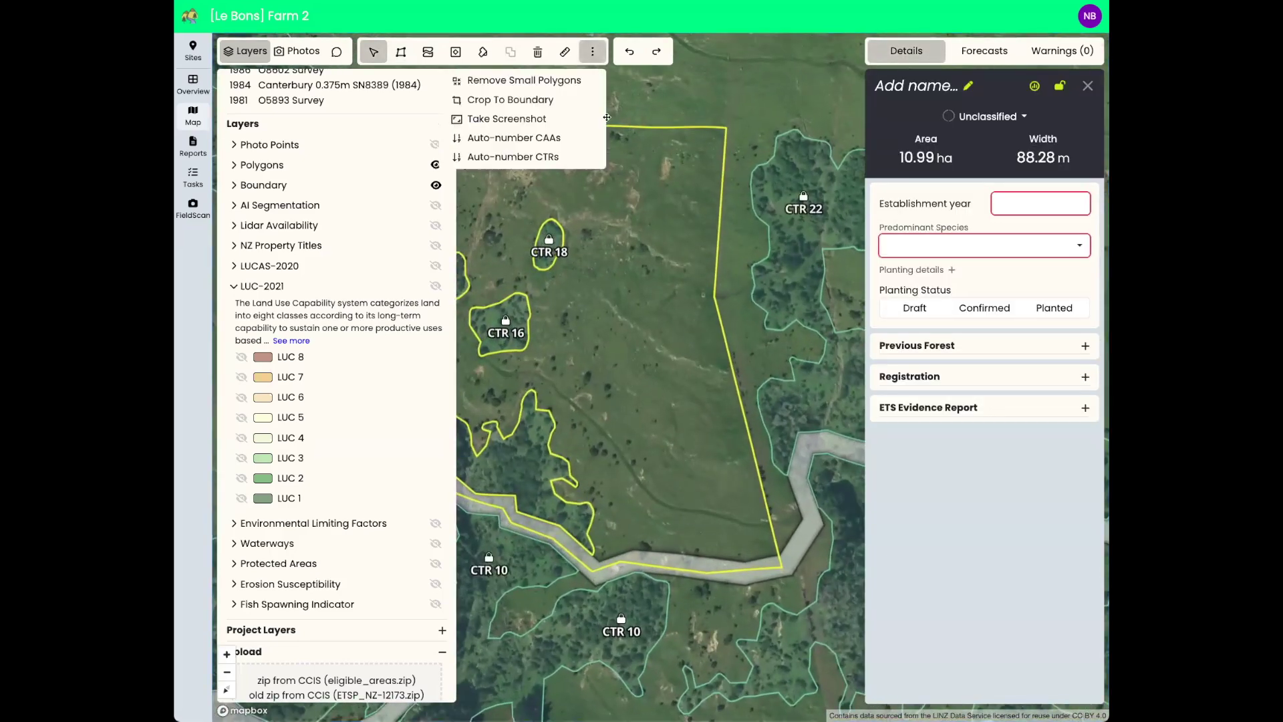
click(520, 100)
drag(776, 494, 845, 480)
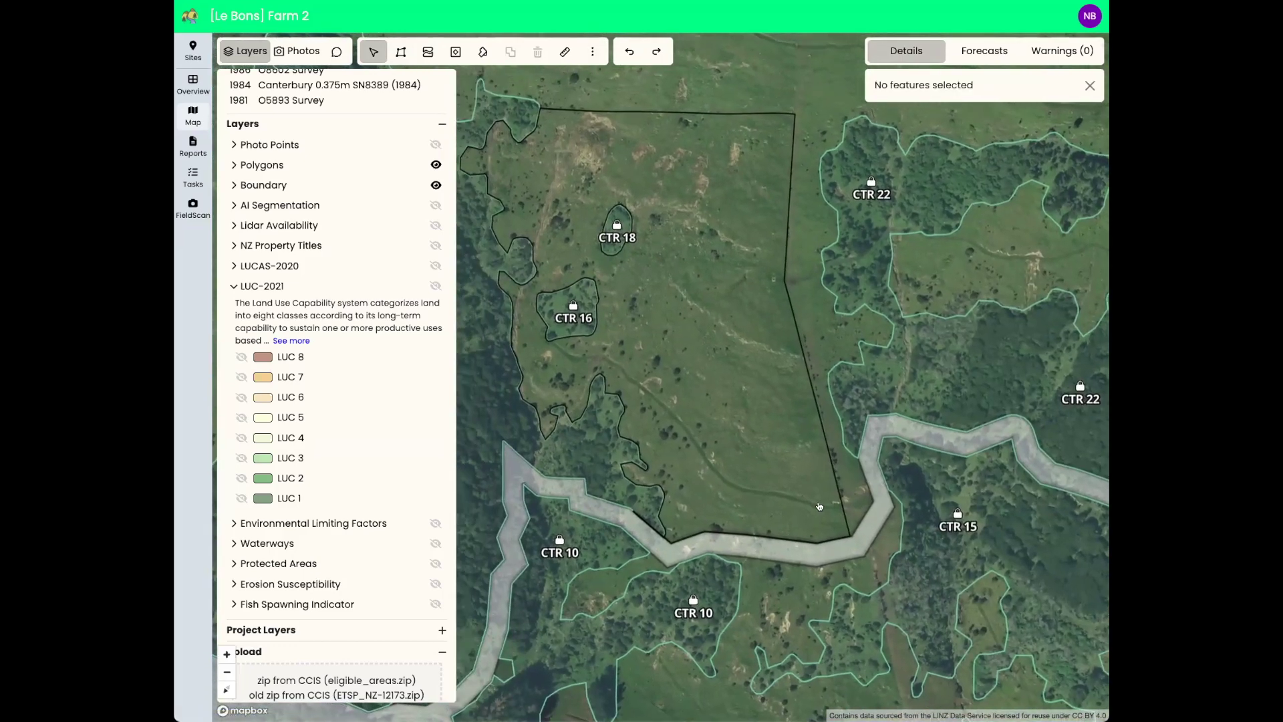
click(733, 410)
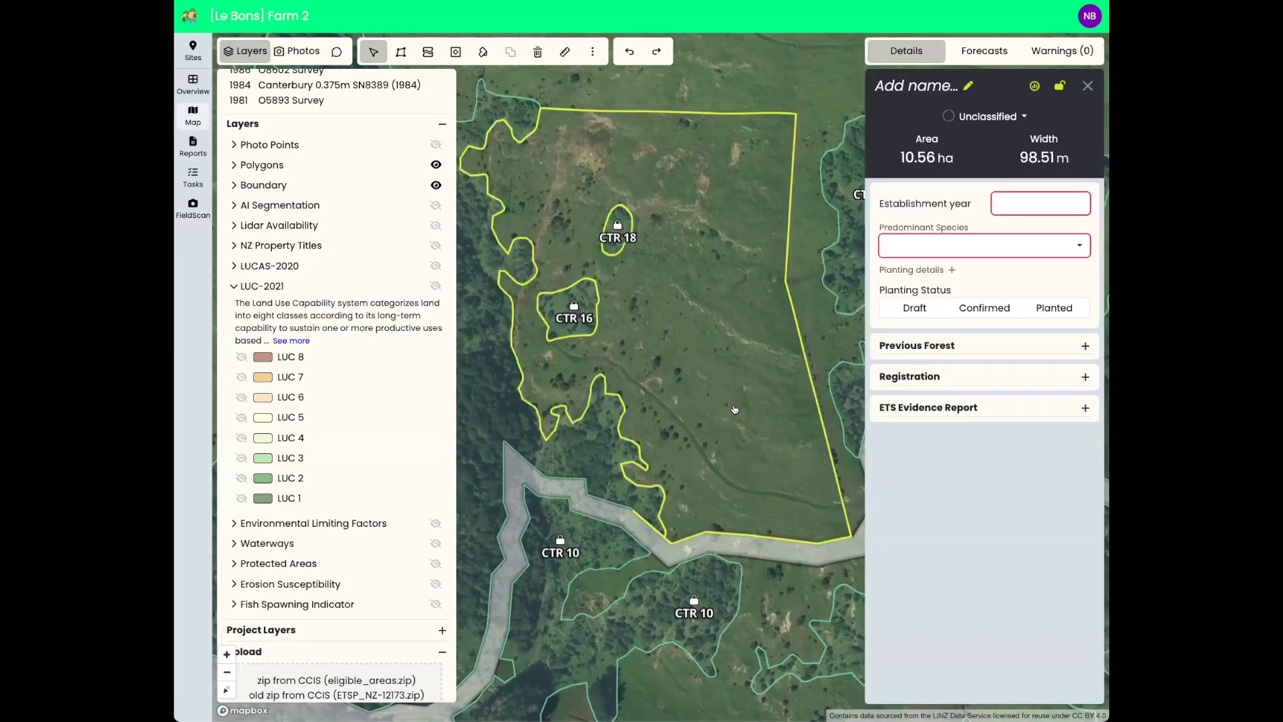
Set the polygon's establishment year to 2026 and its predominant species to Biodiverse Exotic Erosion Control Mix.
click(1022, 247)
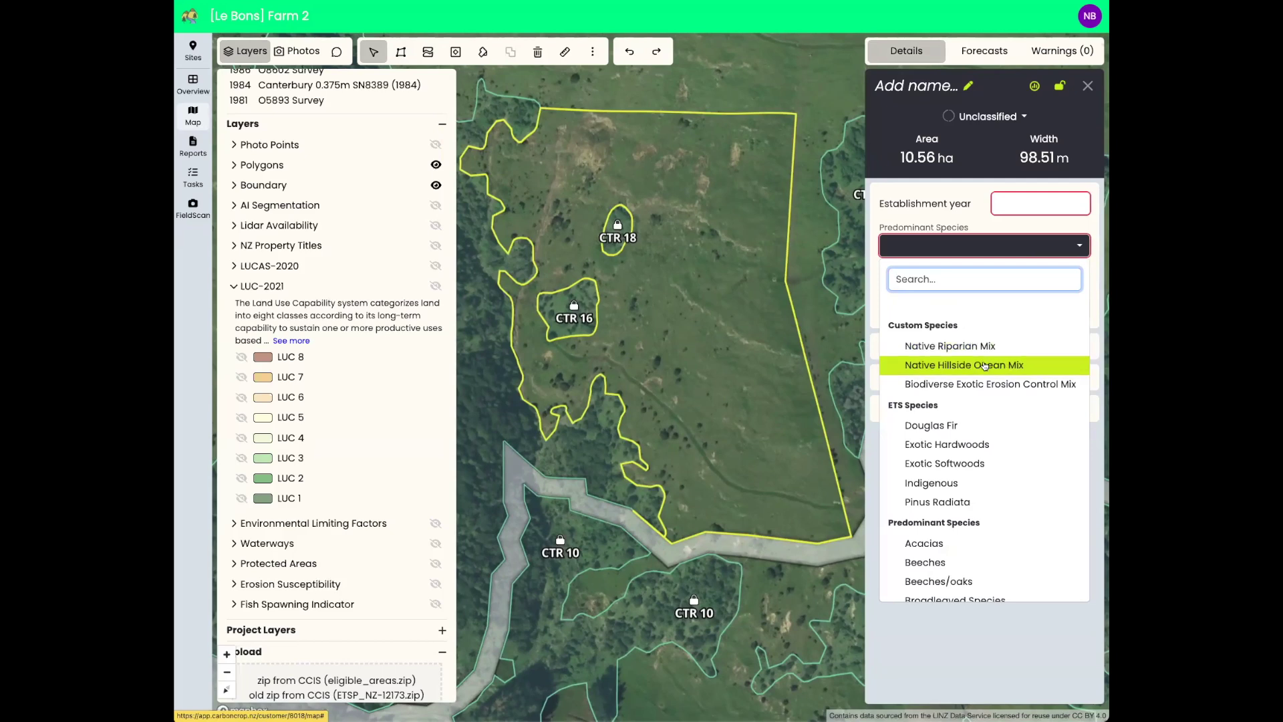
click(985, 365)
click(1027, 204)
text(2026)
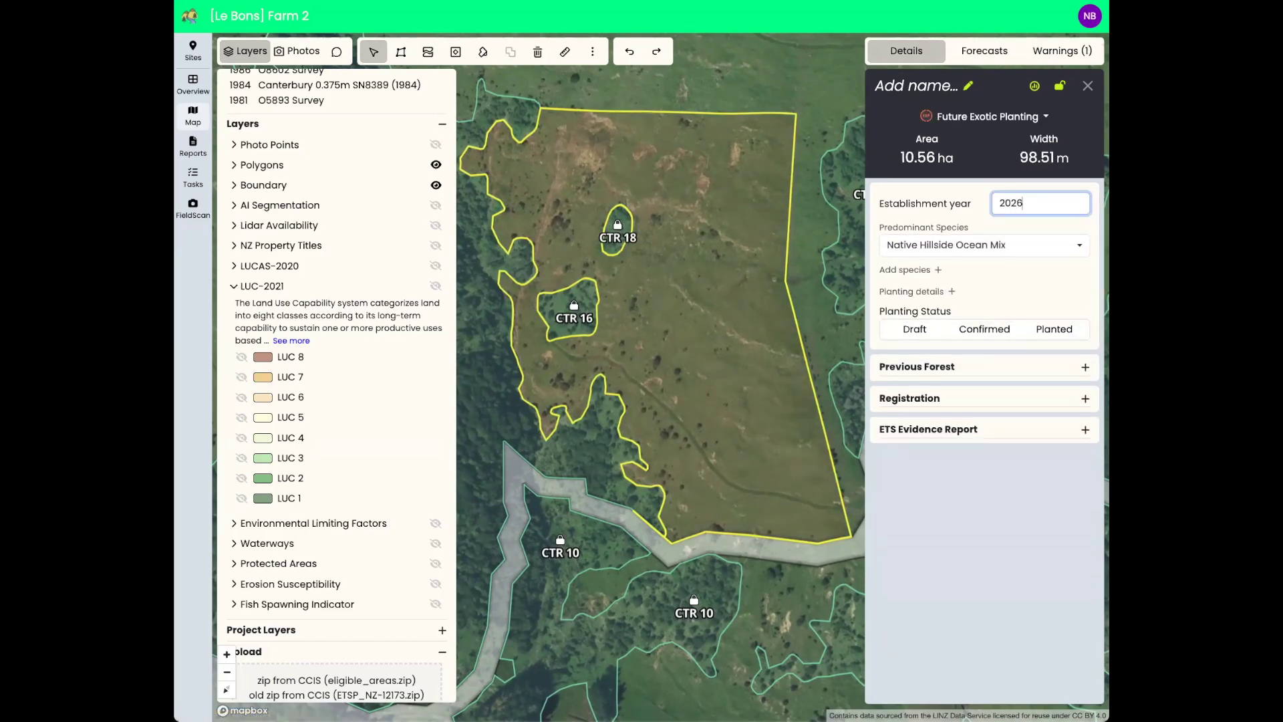
click(1009, 244)
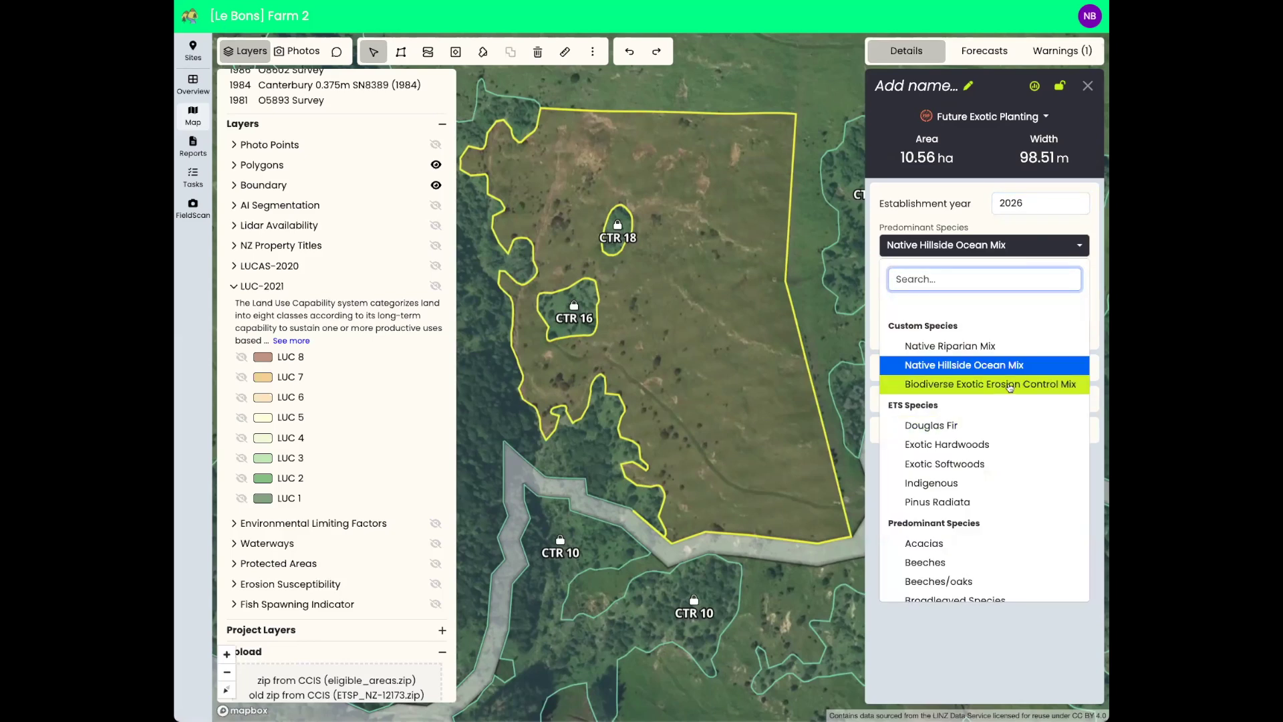
click(1009, 385)
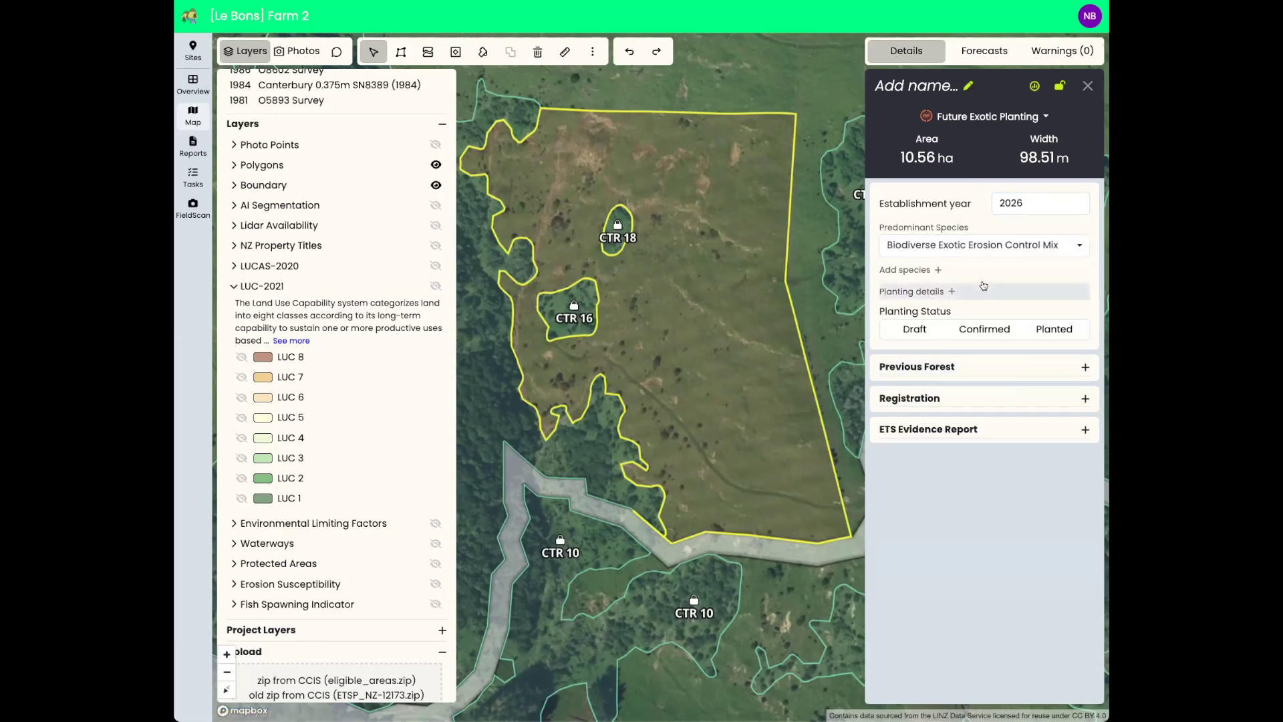
Add planting details of 1,100 plants per hectare and an establishment cost of $2,500 per hectare.
click(951, 292)
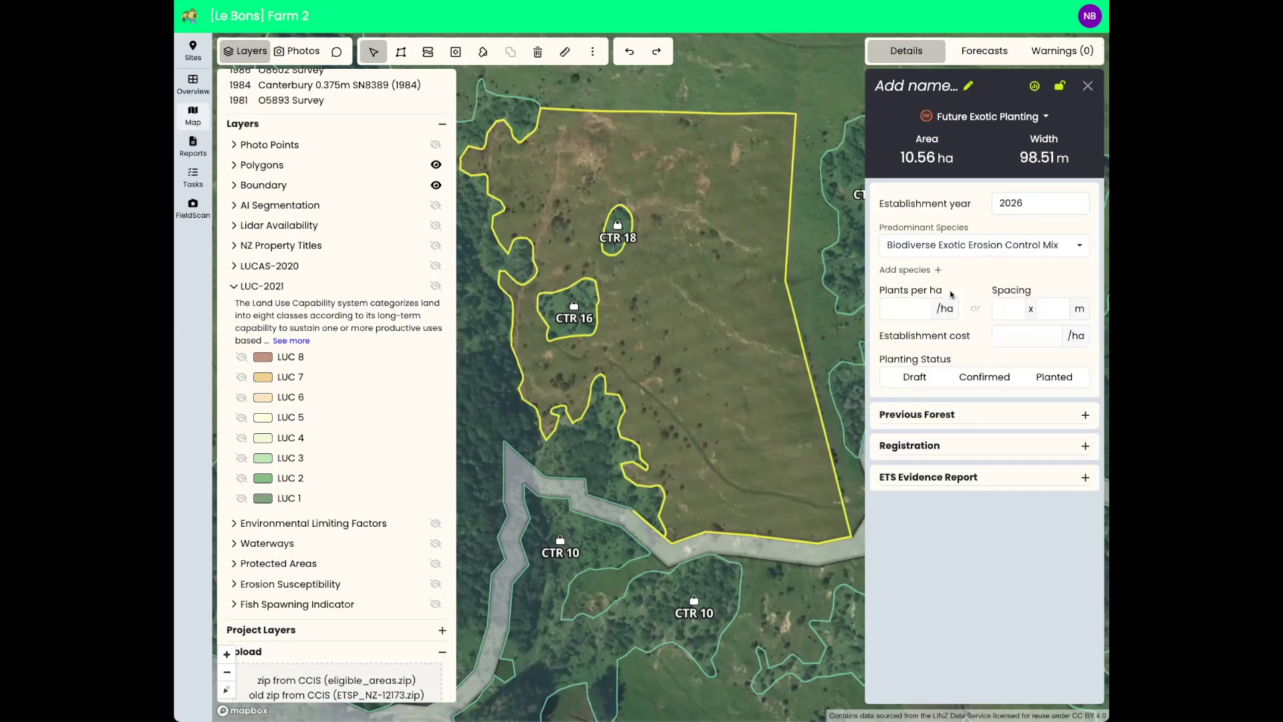
click(905, 306)
text(1100)
click(1041, 355)
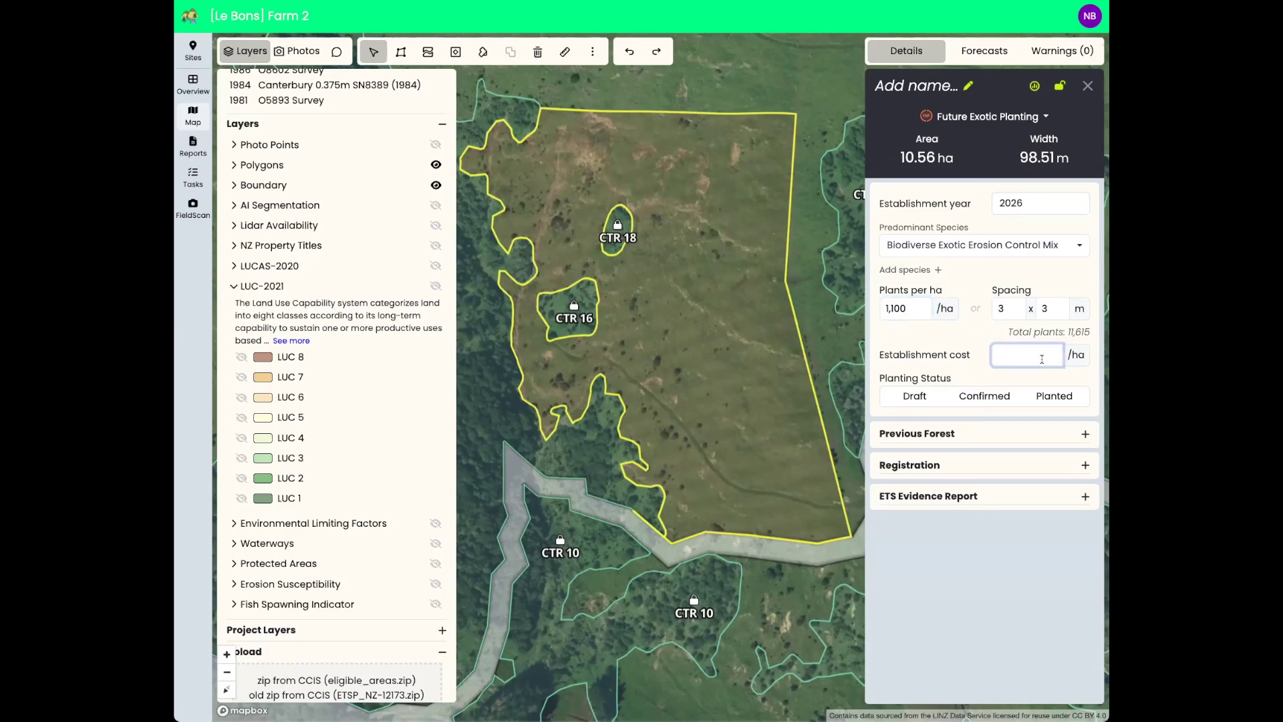
text(25000)
key(BackSpace)
click(1083, 394)
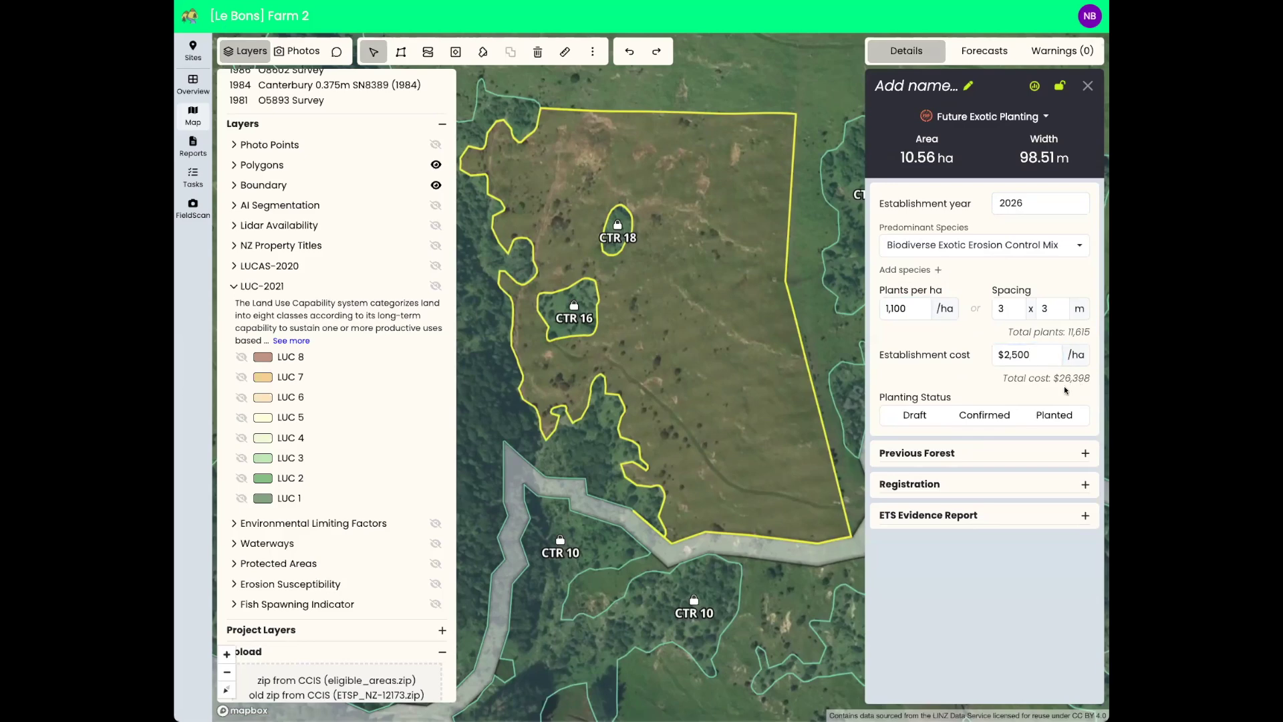
Open the carbon forecast for the new exotic planting polygon.
drag(863, 428, 683, 493)
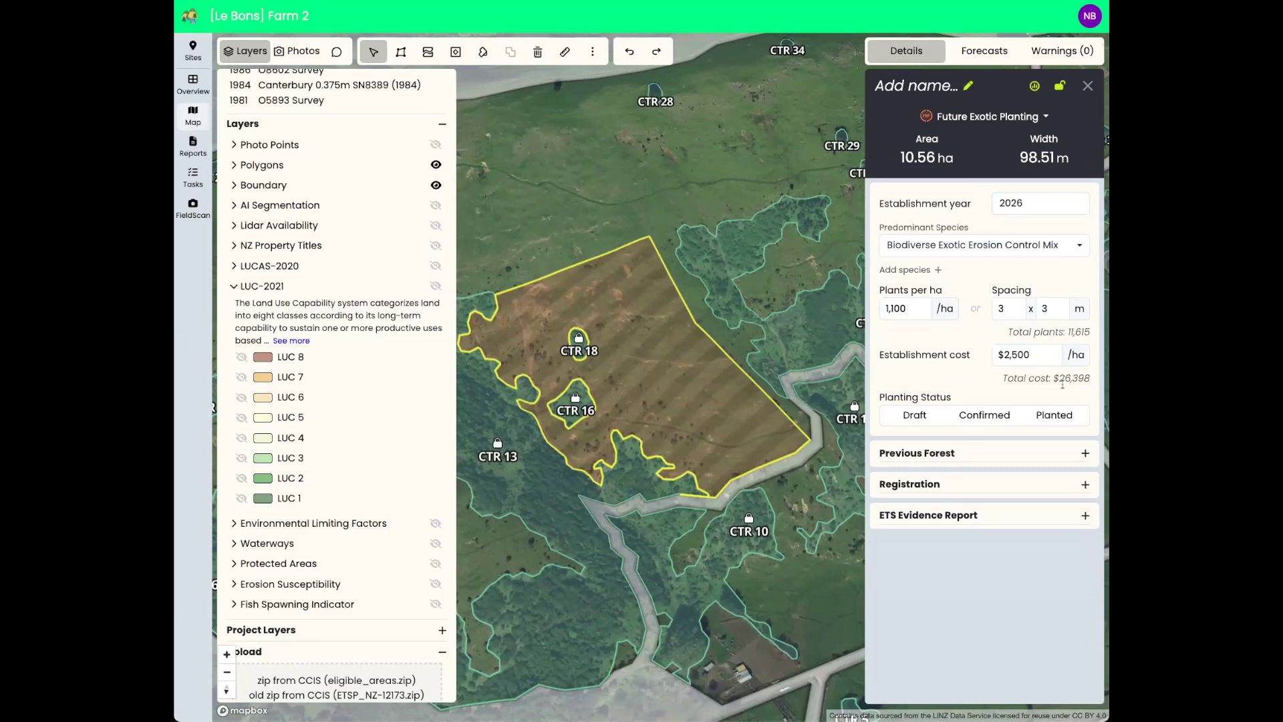
click(983, 52)
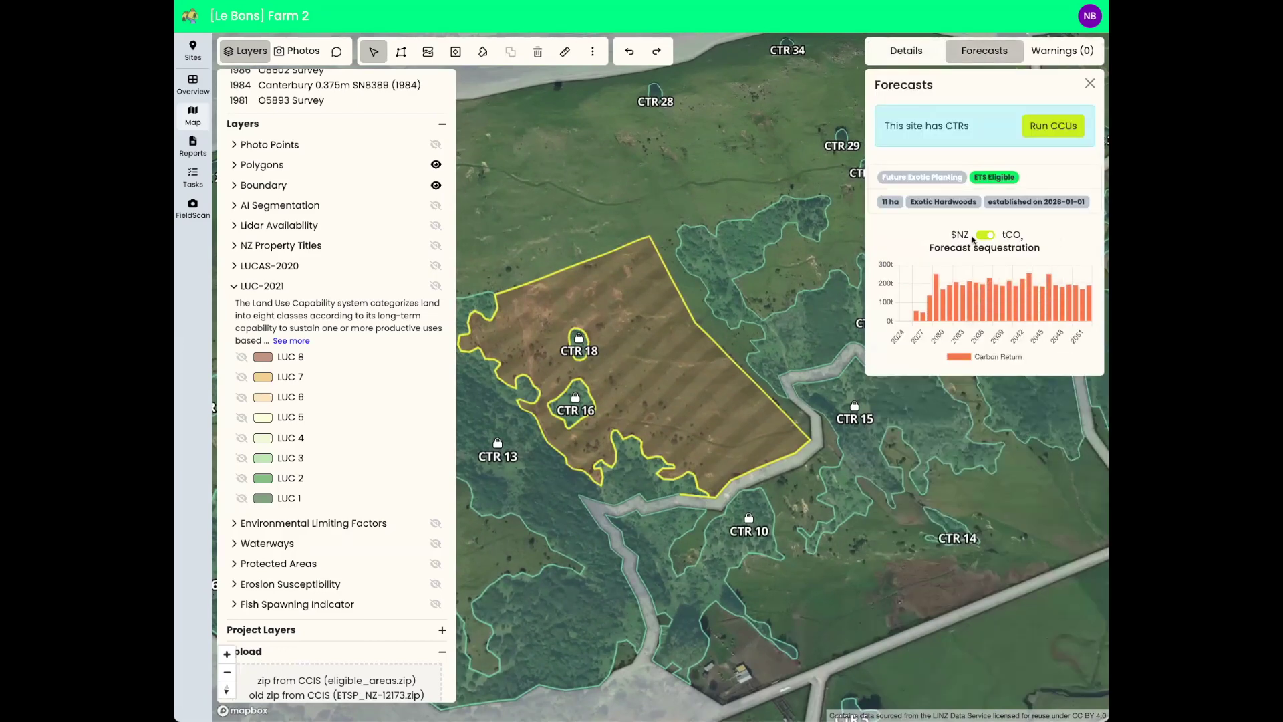
Show the planting's forecast as credit sales in $NZ, and set the polygon's planting status to Confirmed.
click(980, 236)
mouse_move(948, 304)
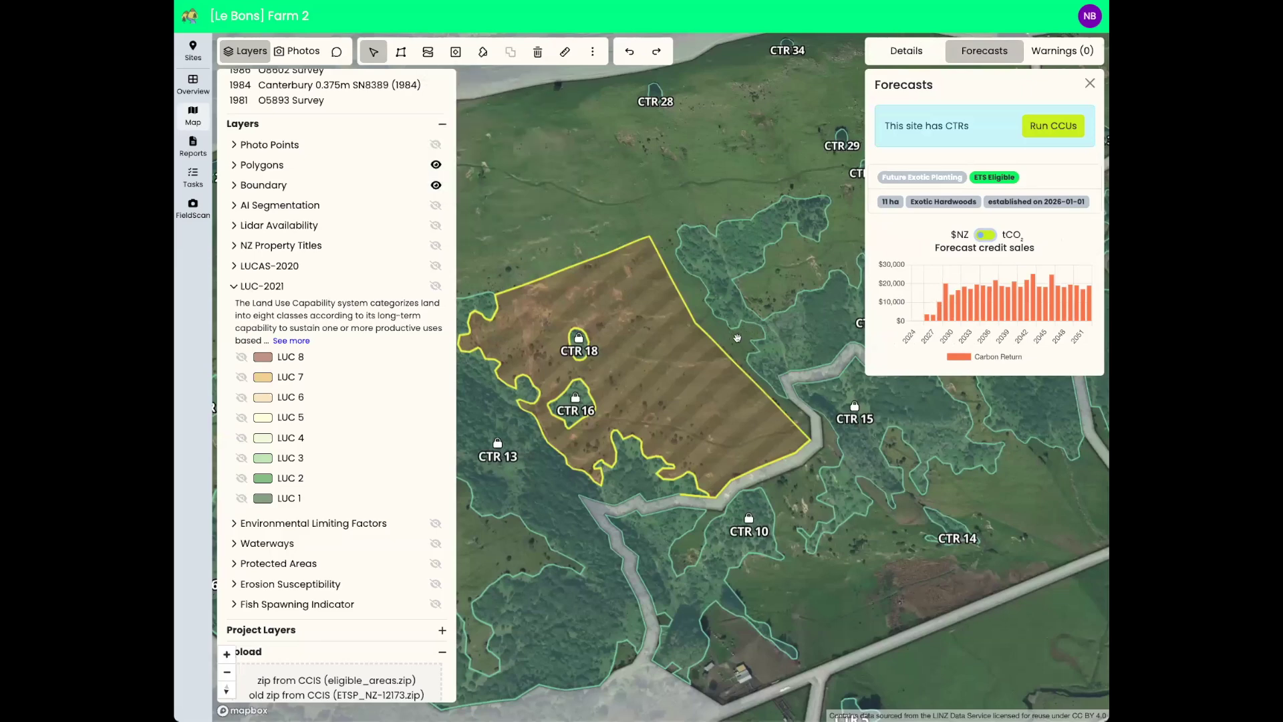
click(936, 60)
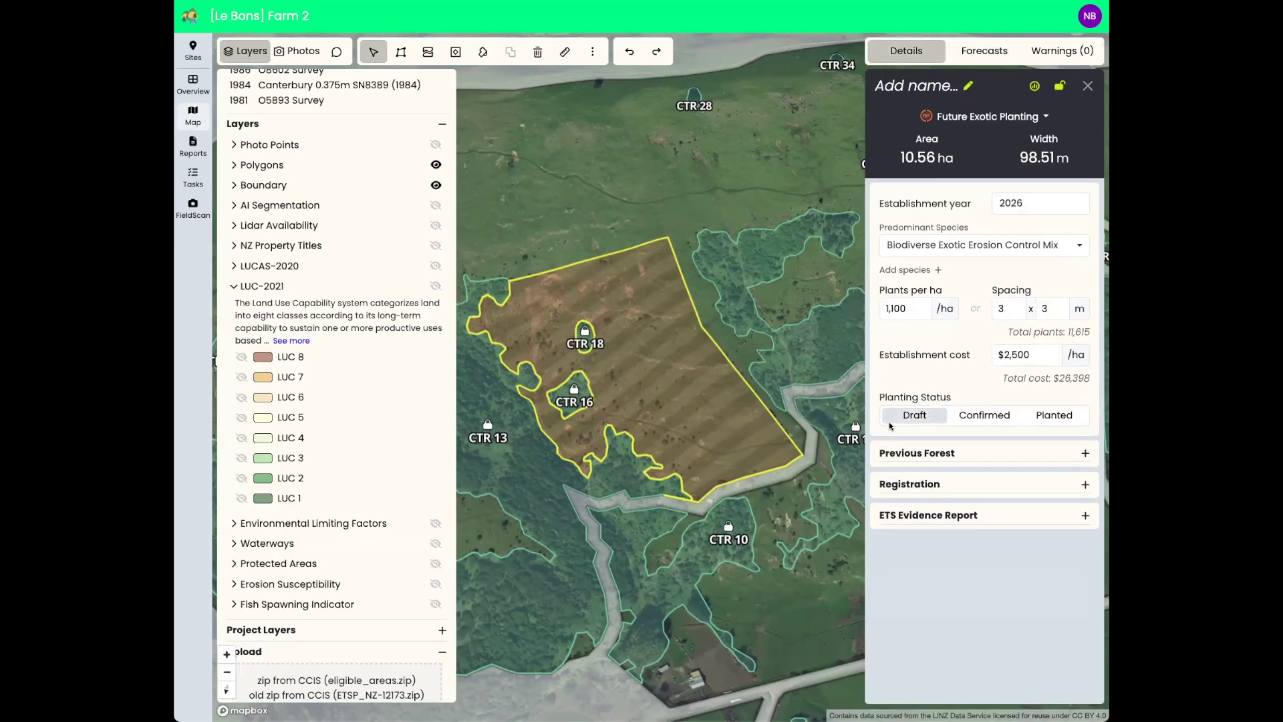
click(984, 420)
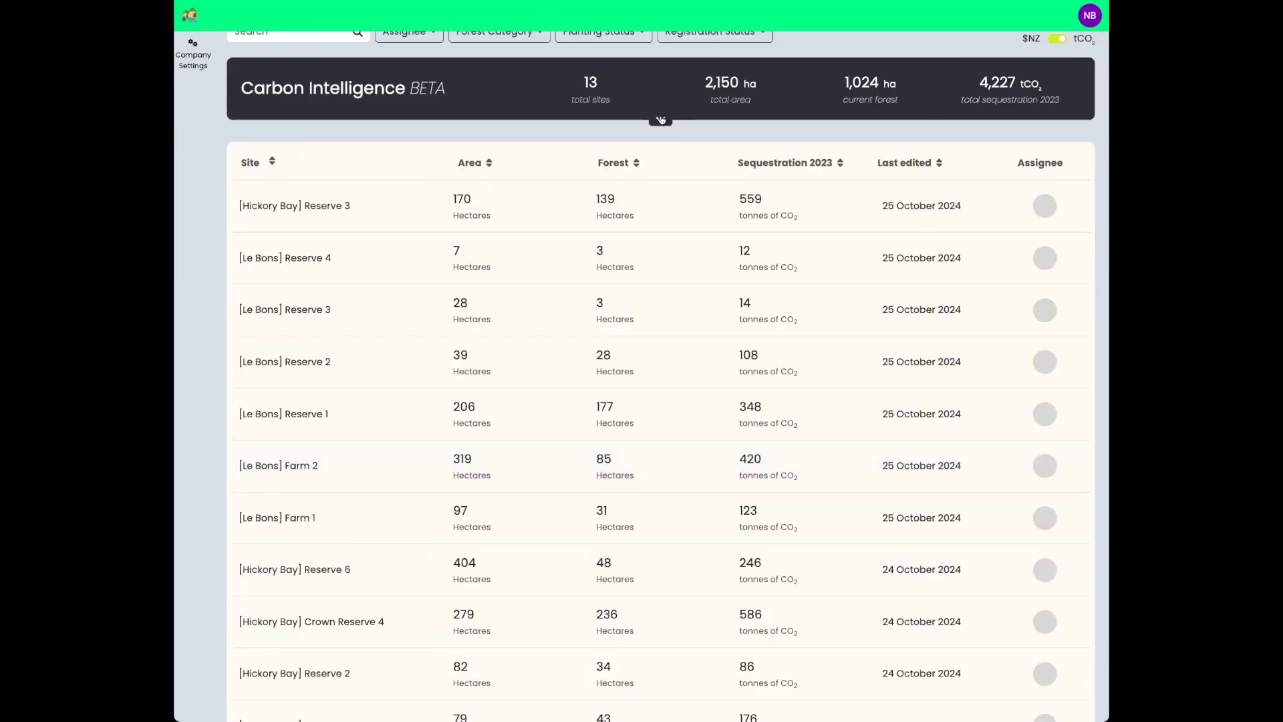
Expand the Carbon Intelligence summary for all sites and refresh it to examine the future forest and sequestration charts.
click(660, 119)
scroll(494, 274, up, 2)
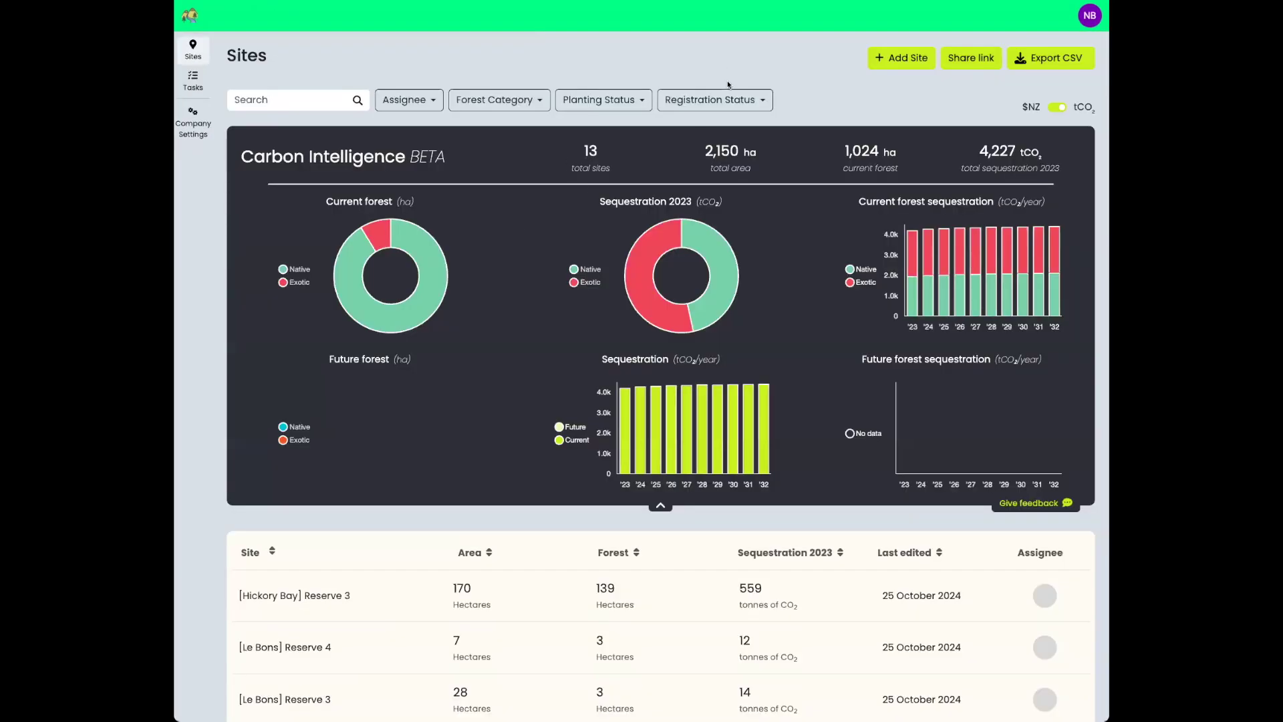
key(F5)
click(660, 190)
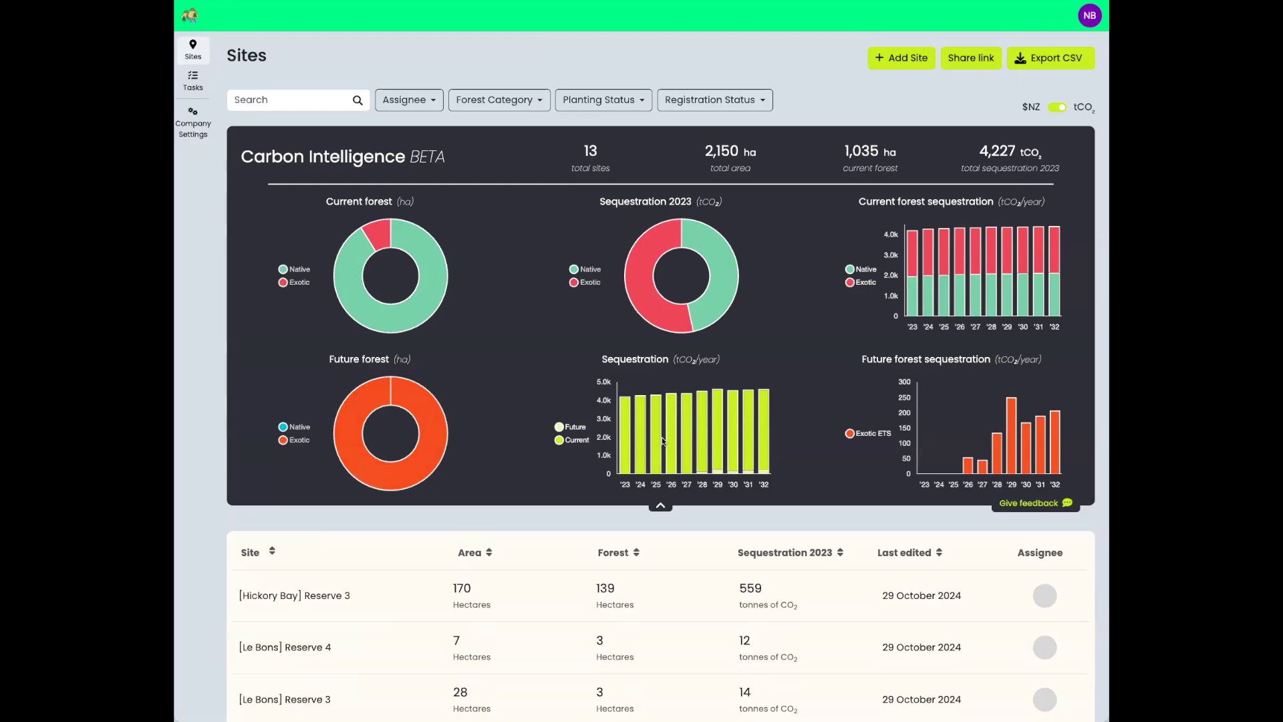
mouse_move(658, 440)
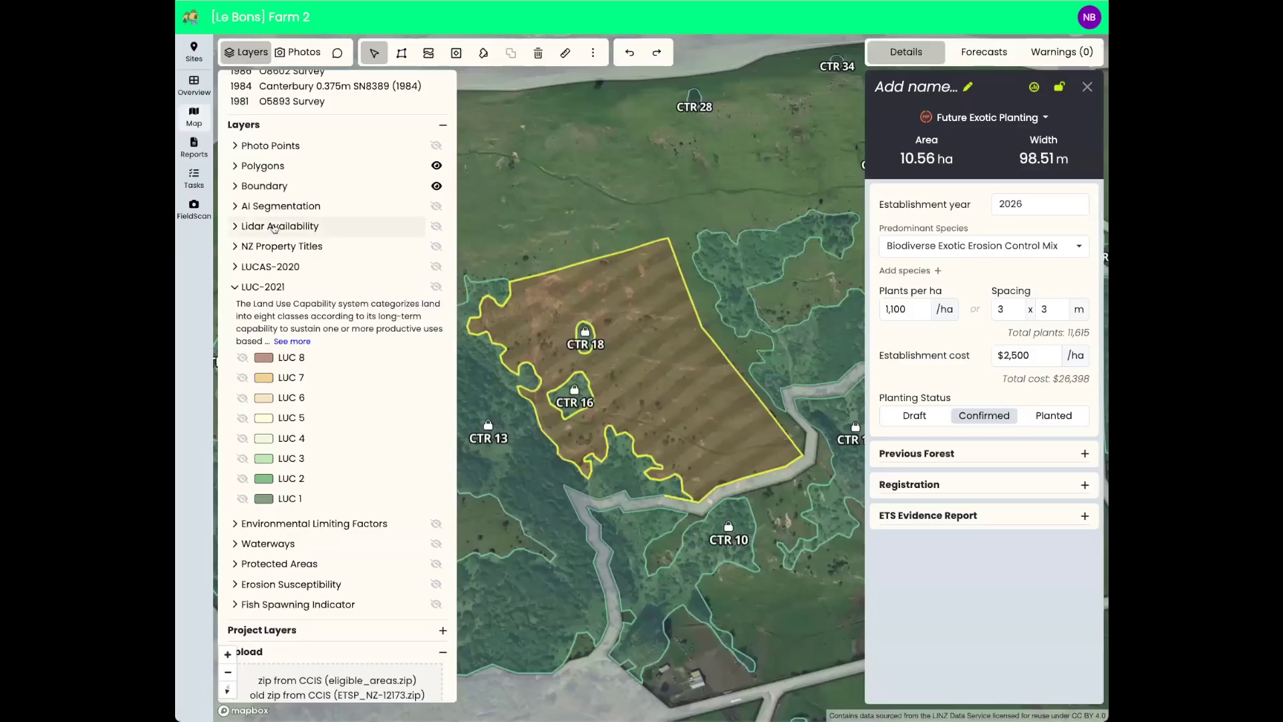
Review the farm's overview with its titles and sharing access, and return to its map.
click(194, 85)
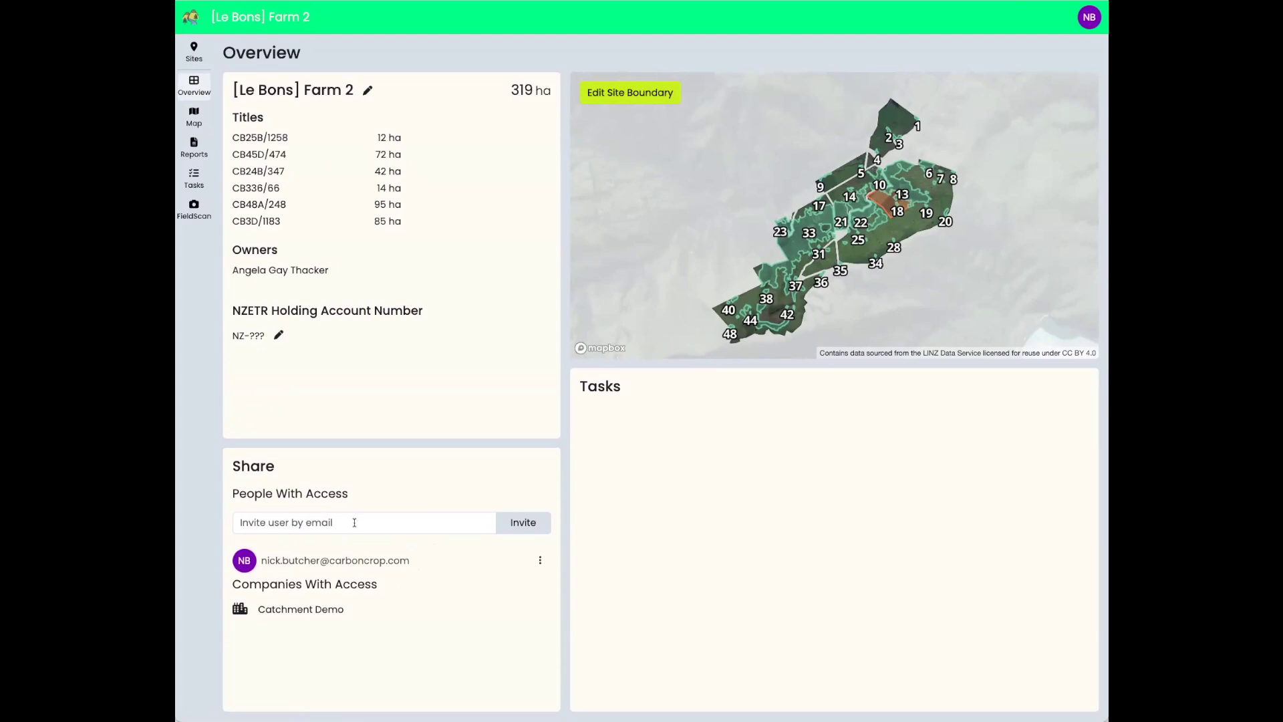
click(194, 117)
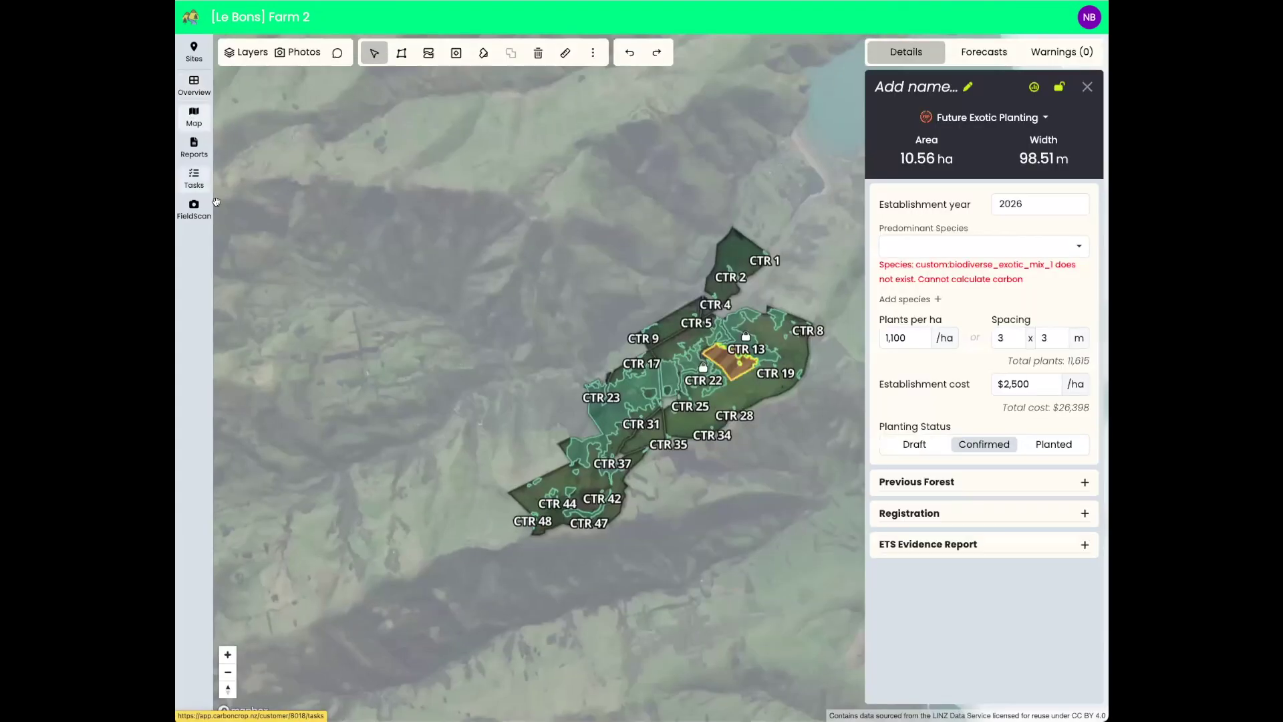
Return to the catchment's sites list and open the map of [Le Bons] Reserve 1.
click(194, 87)
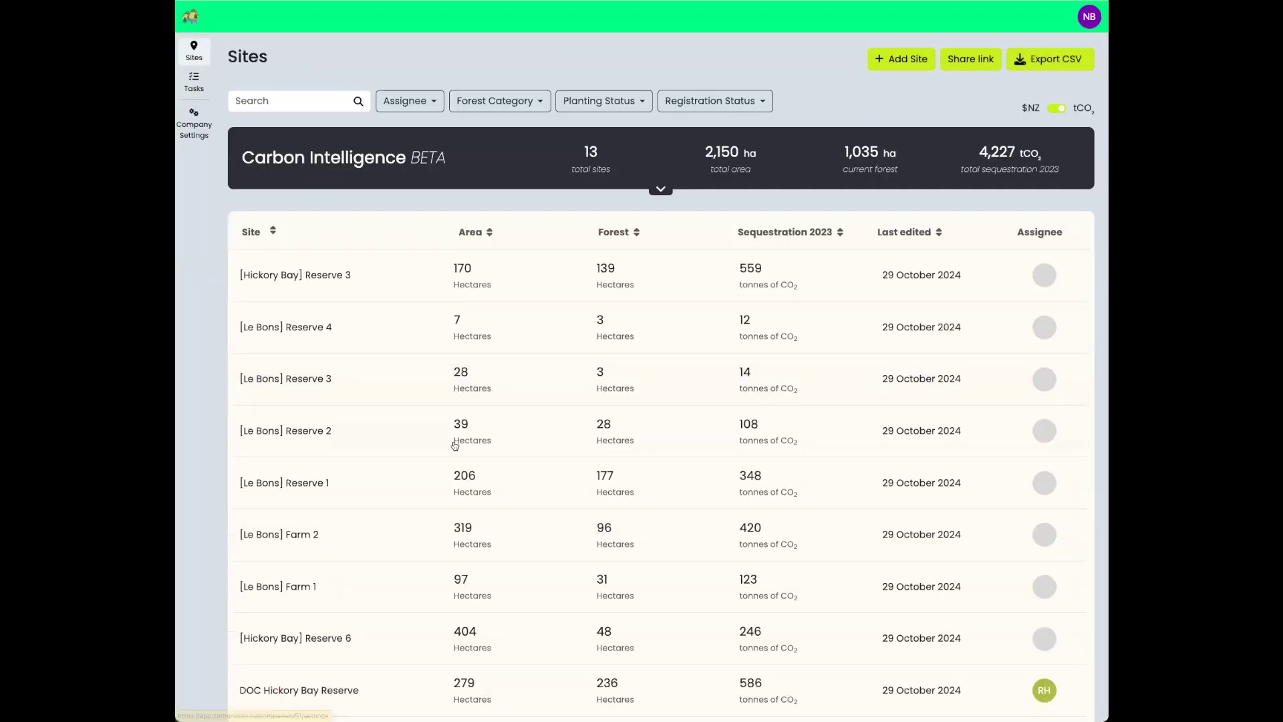
scroll(541, 457, down, 3)
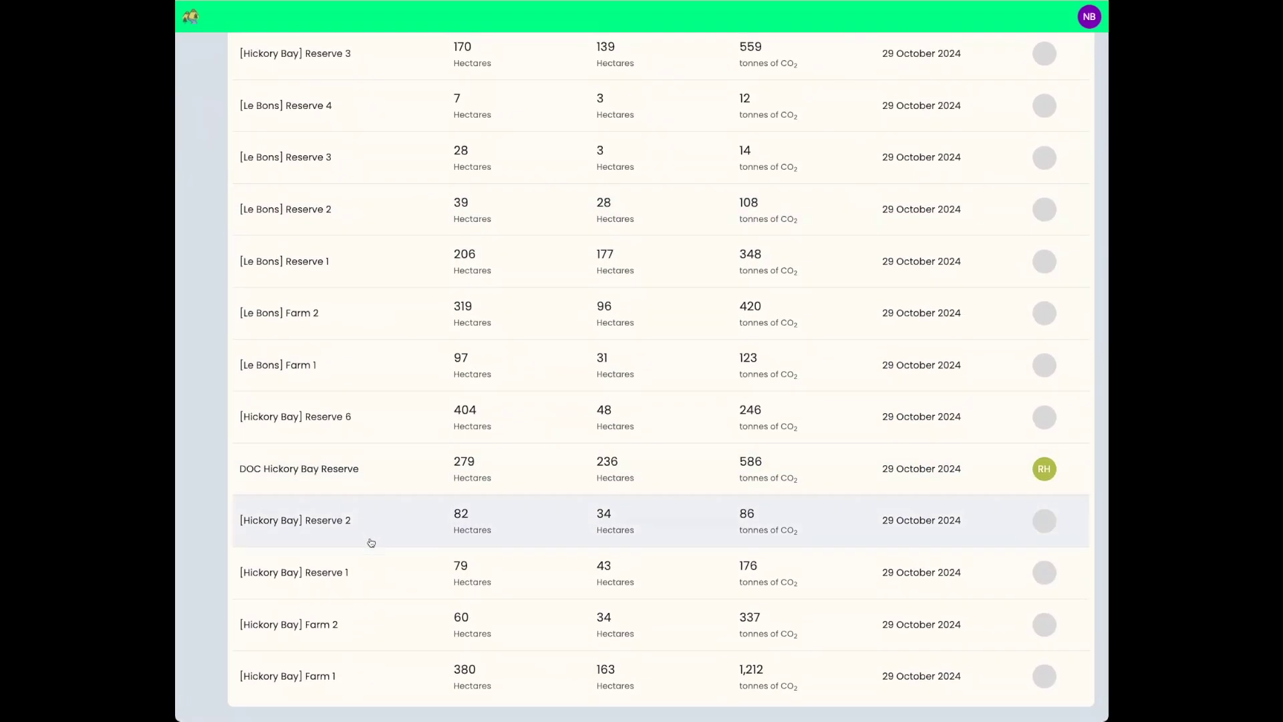
click(331, 366)
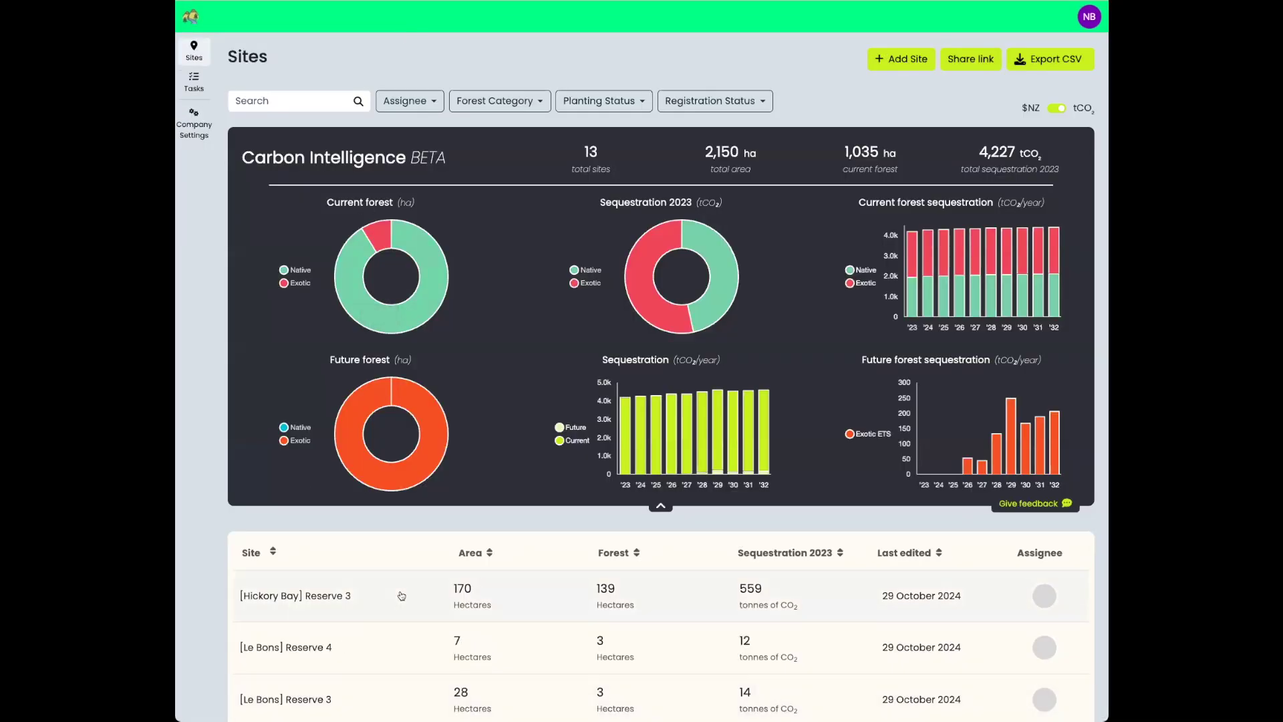
scroll(400, 595, down, 4)
click(374, 578)
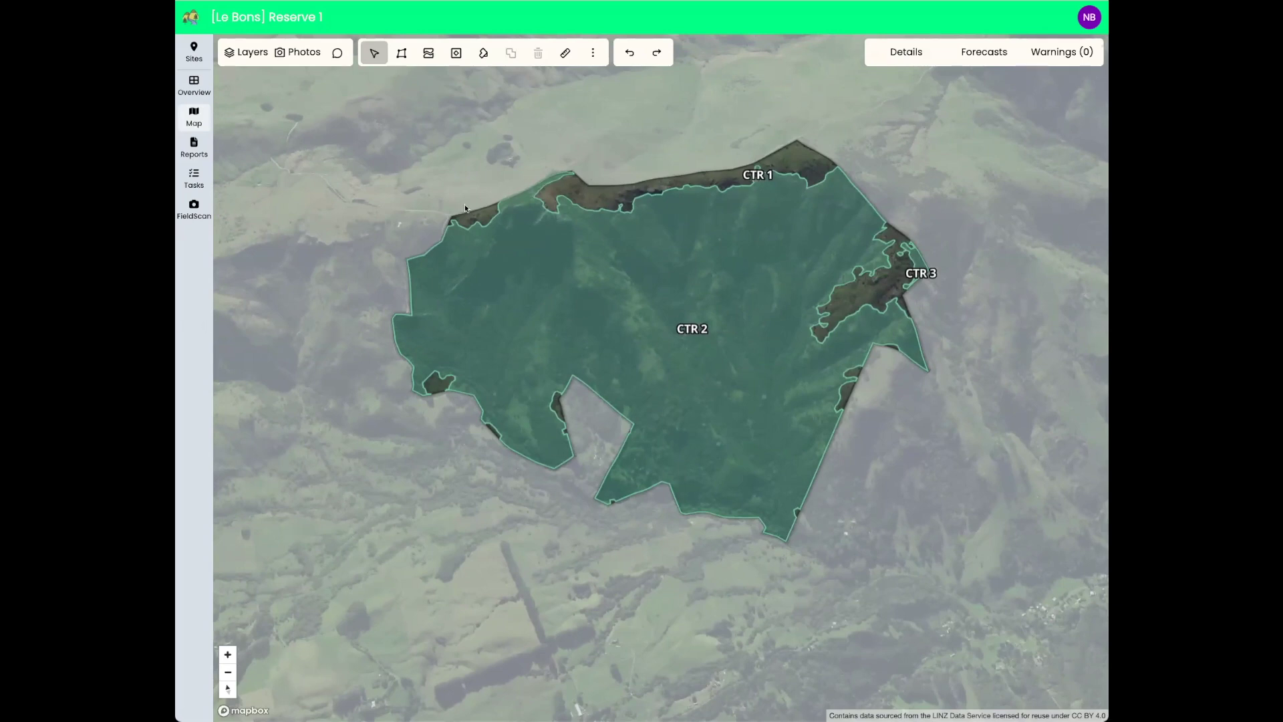
Upload segments-795.json to the reserve's map layers, and open the site's forecasts.
click(247, 52)
scroll(327, 579, down, 5)
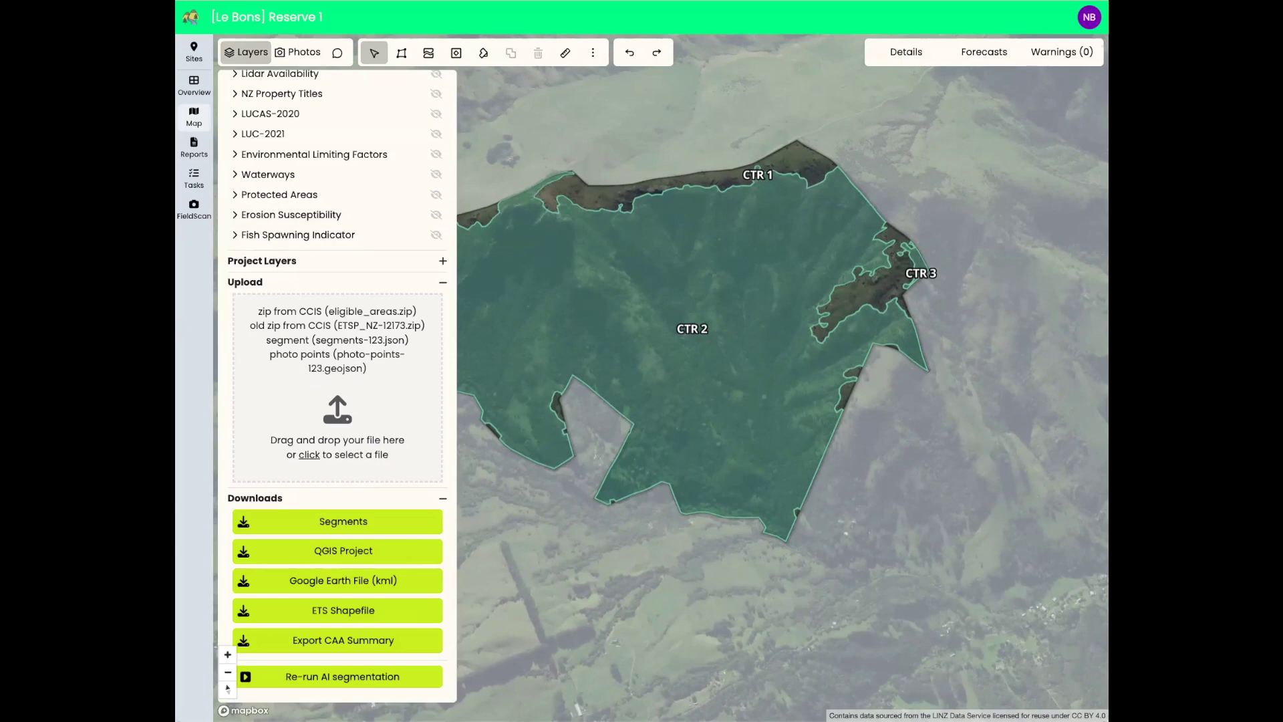
drag(235, 370, 386, 387)
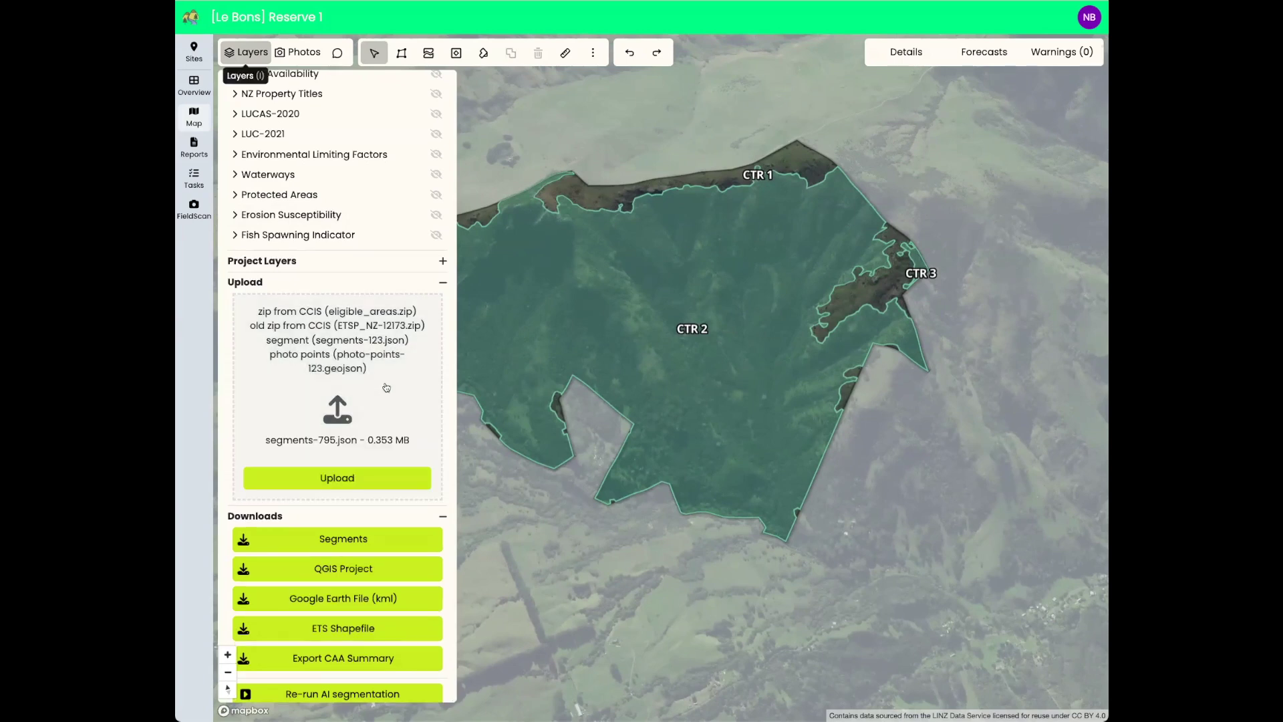
click(376, 477)
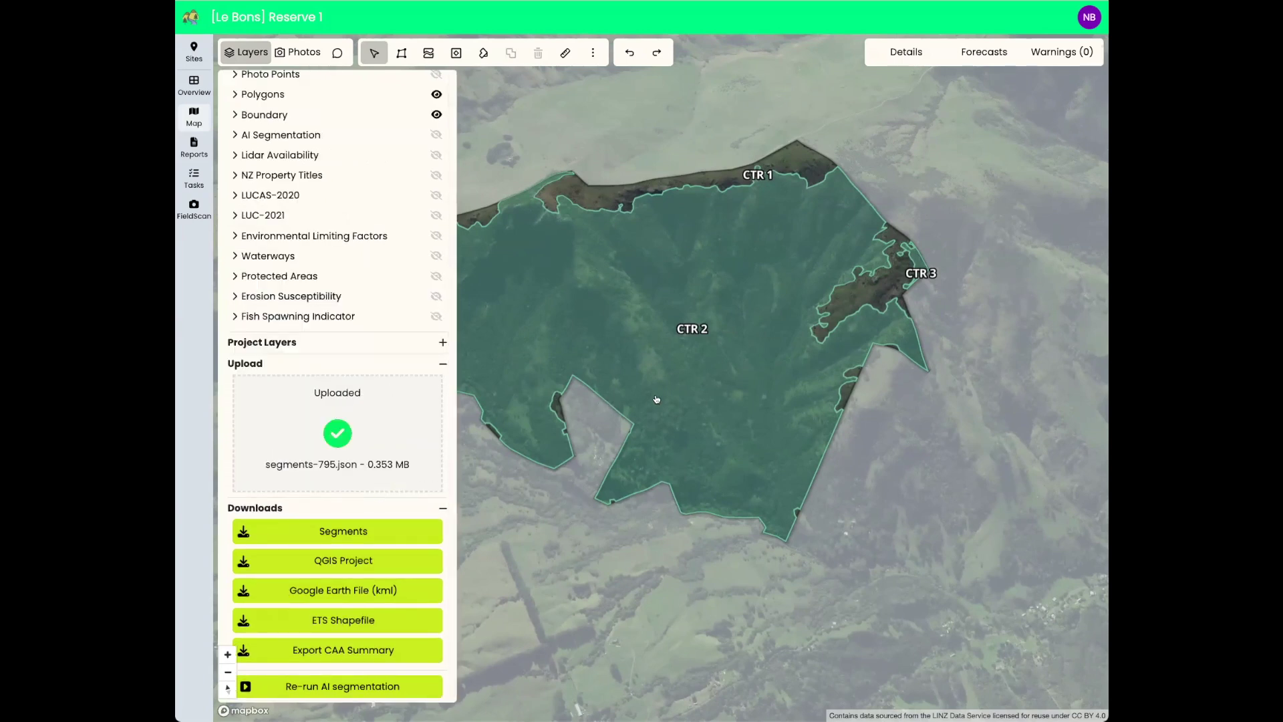
drag(883, 487, 753, 555)
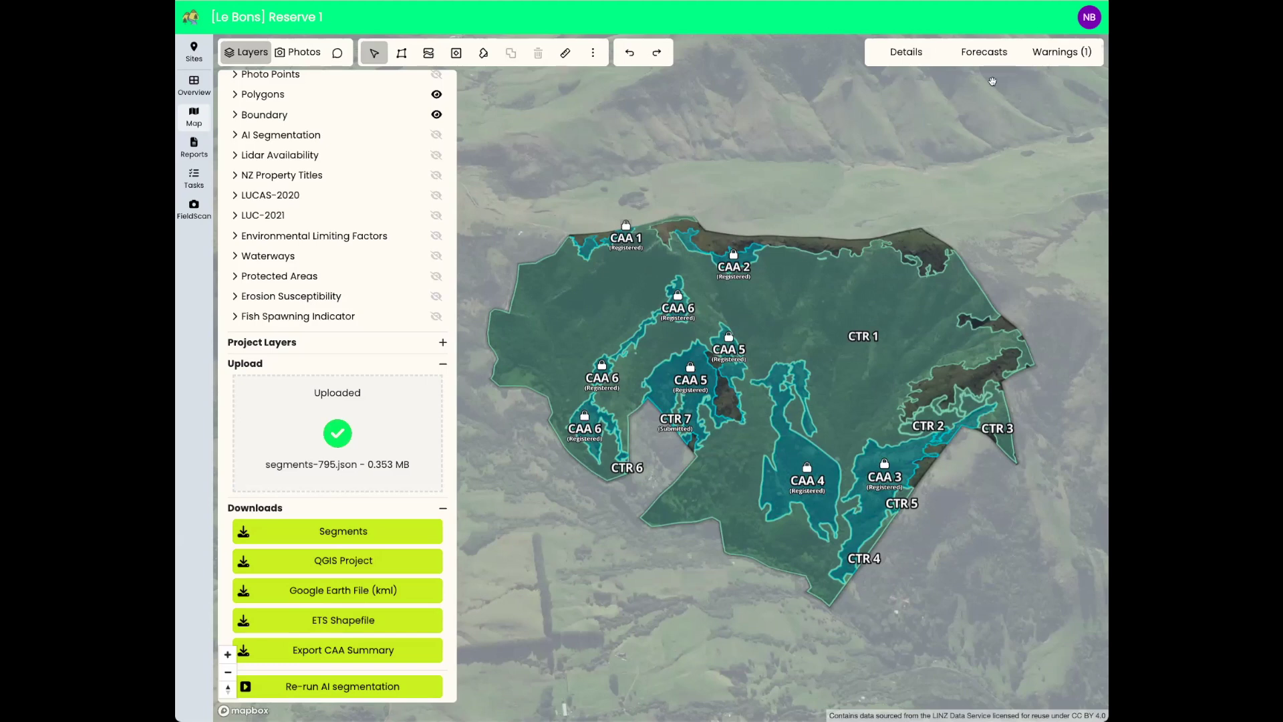
click(984, 54)
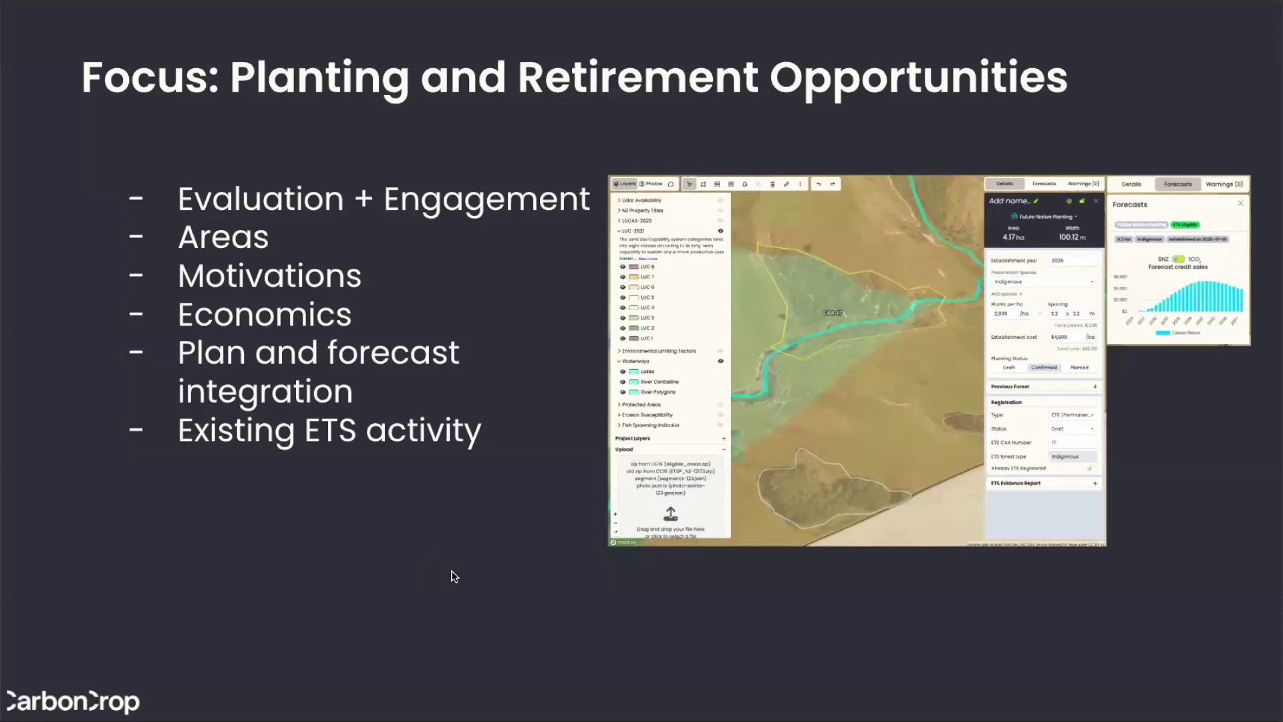
key(Right)
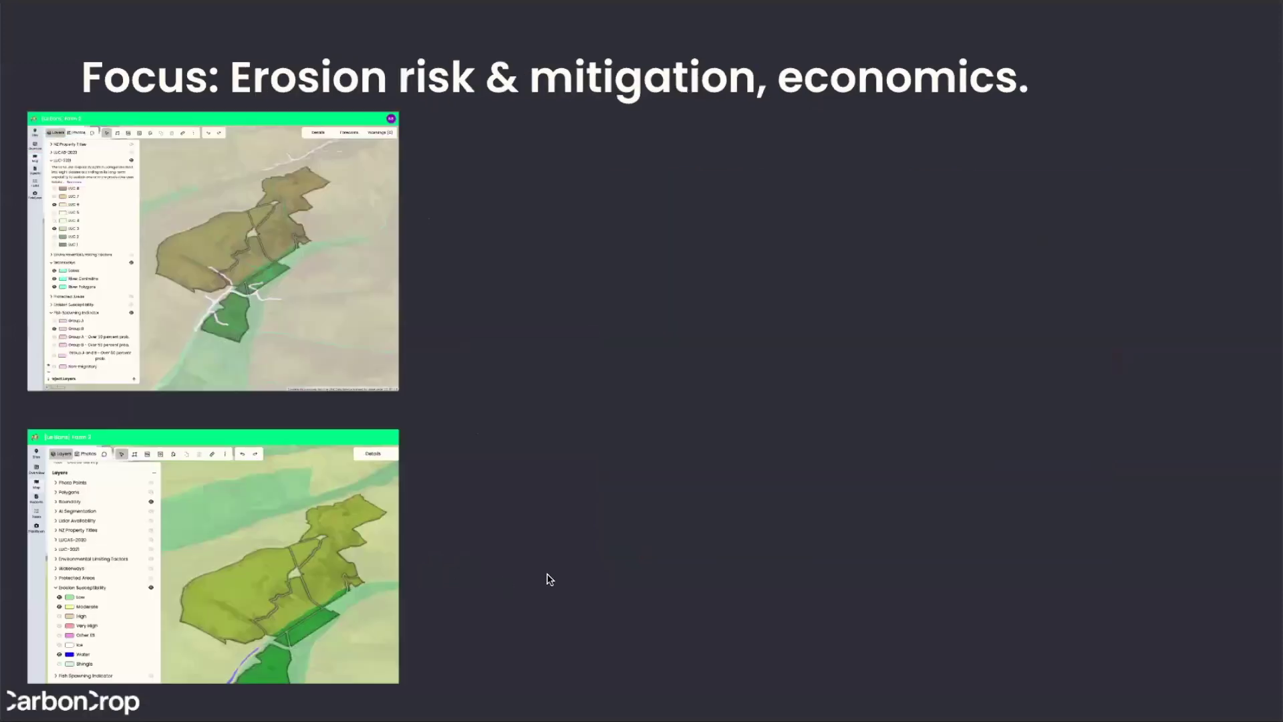